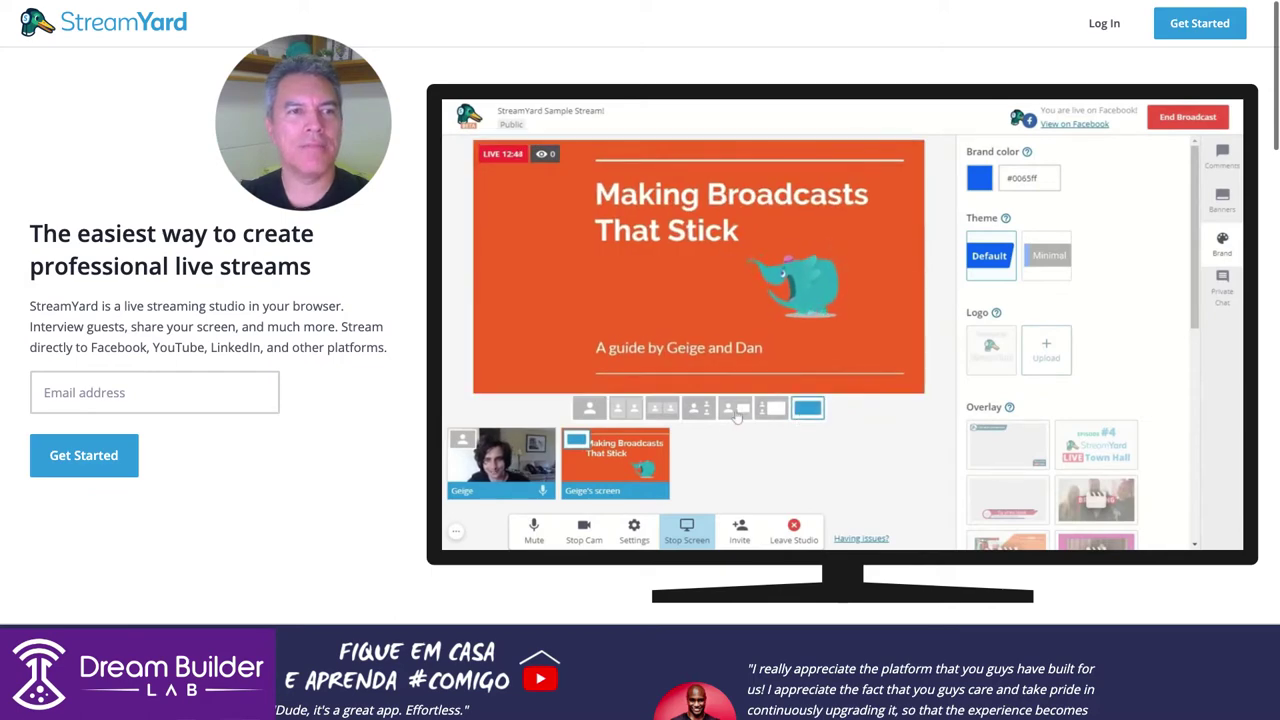
left_click_drag(78, 236, 320, 278)
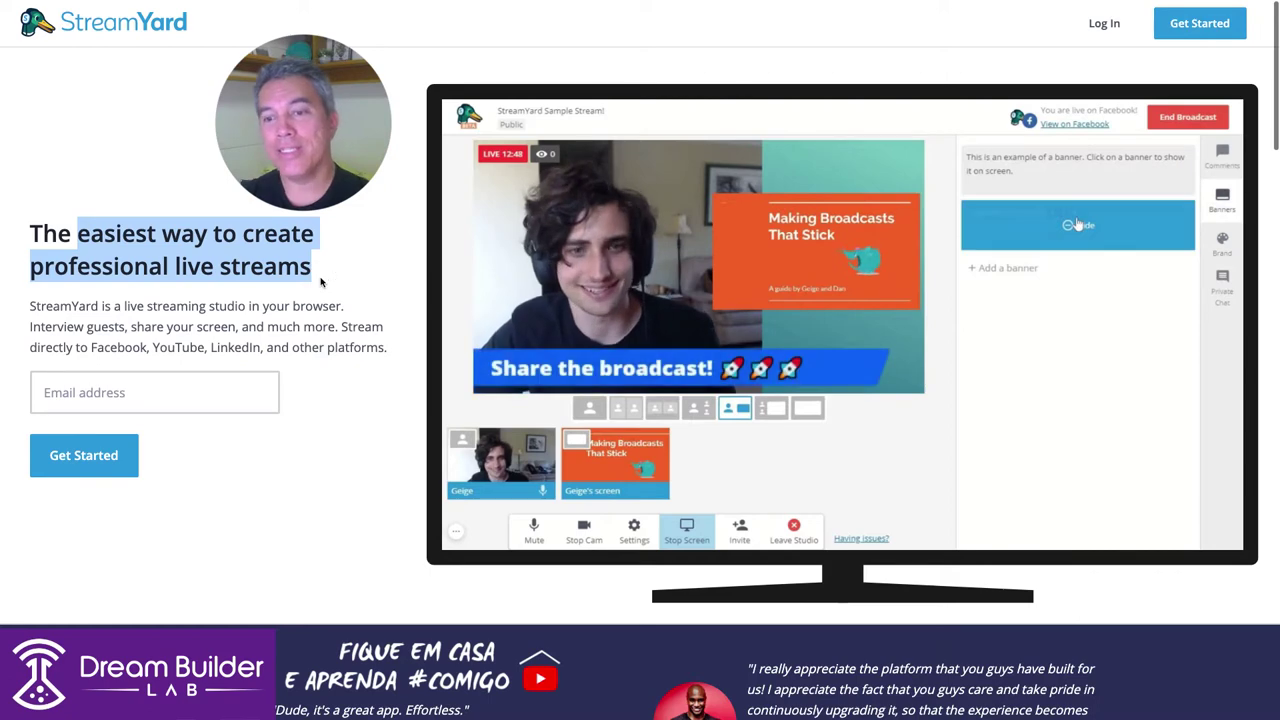
left_click(320, 278)
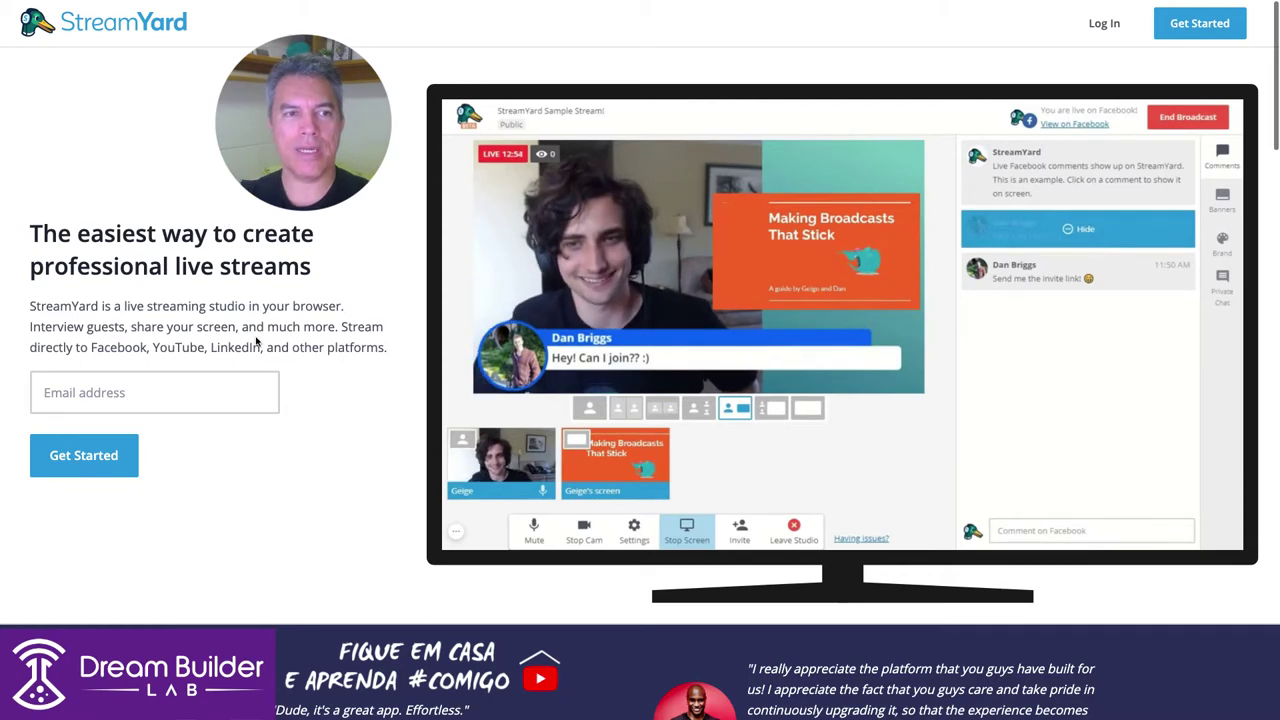
Step: Sign in with the account e-mail address and the 6-digit login code, and continue past the welcome page
left_click(127, 390)
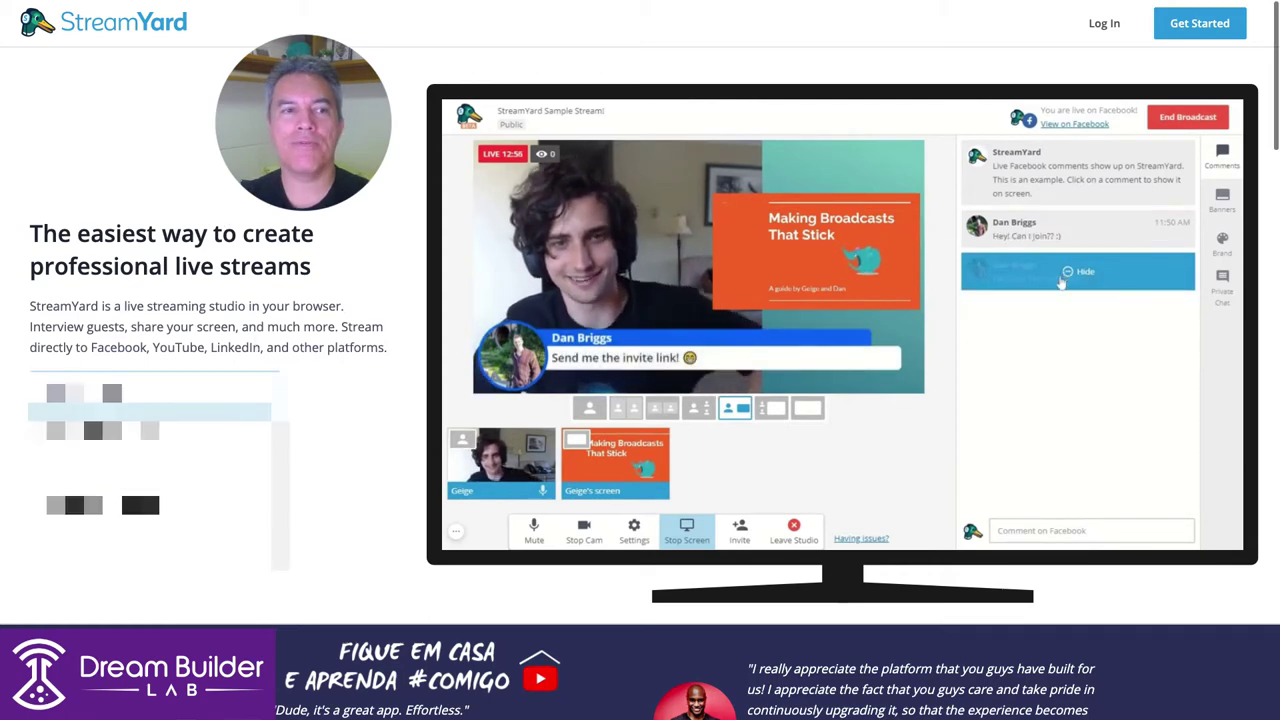
left_click(130, 440)
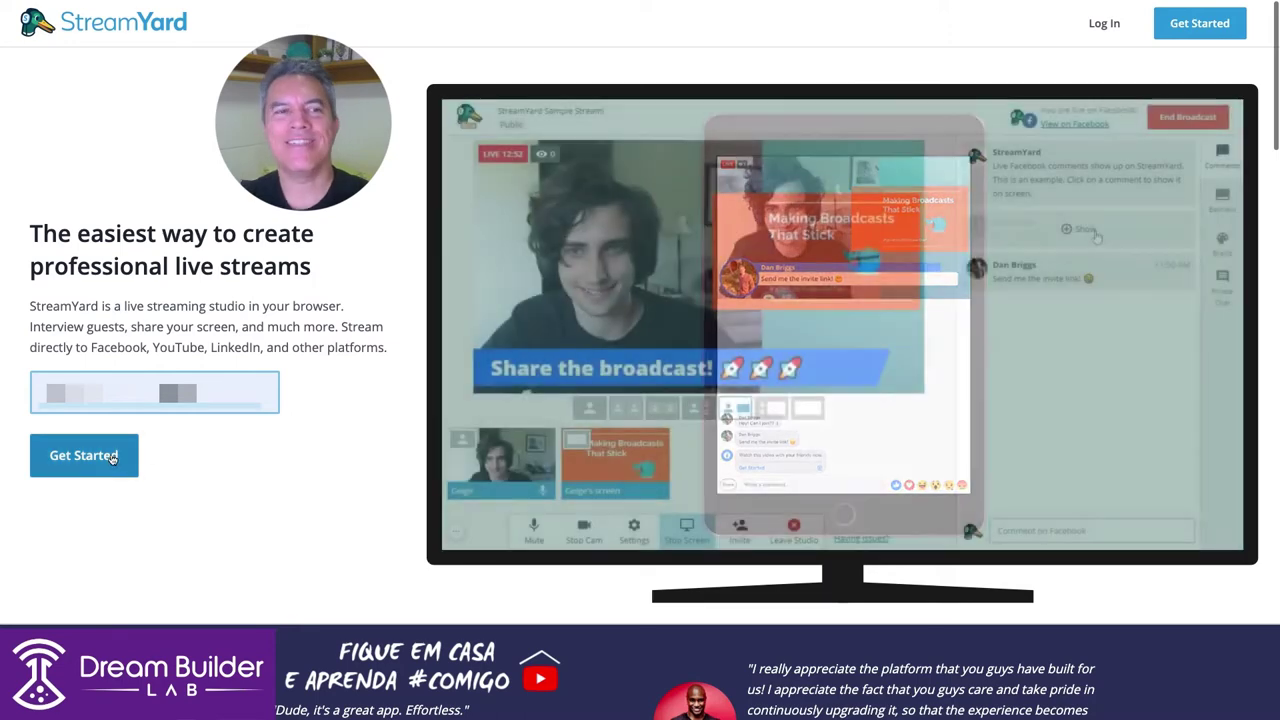
left_click(113, 458)
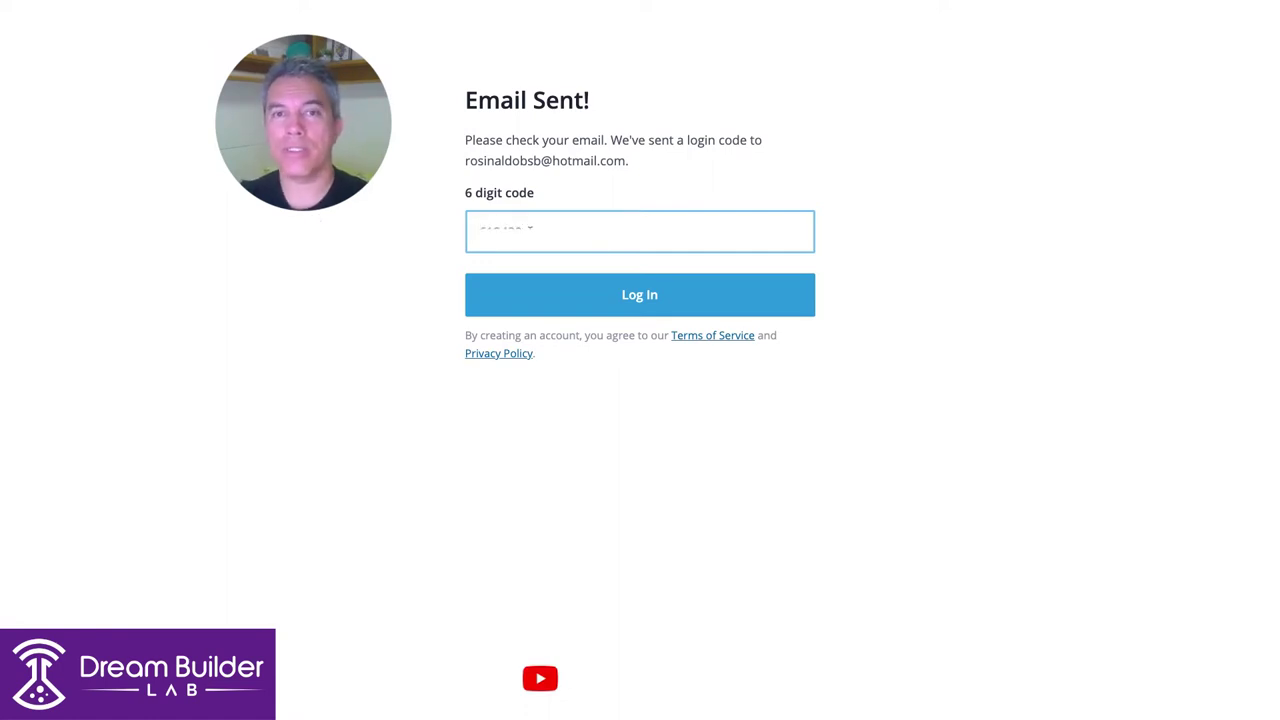
left_click(628, 294)
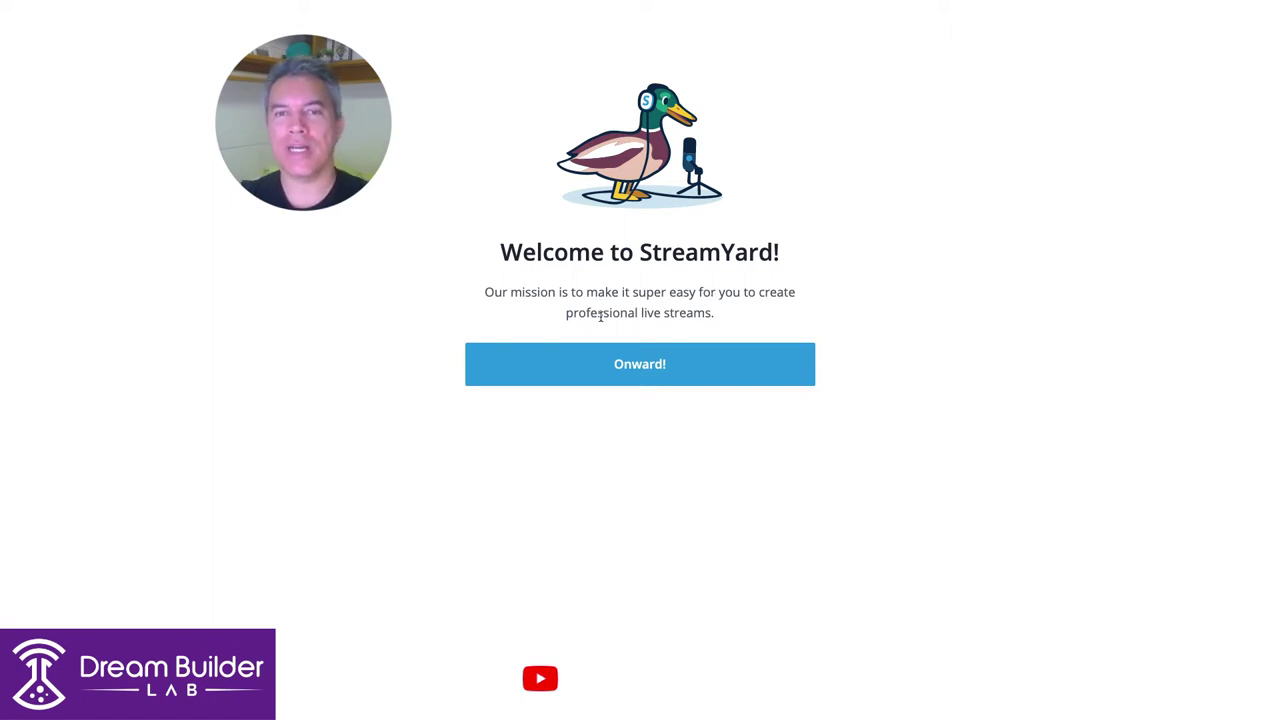
left_click(586, 368)
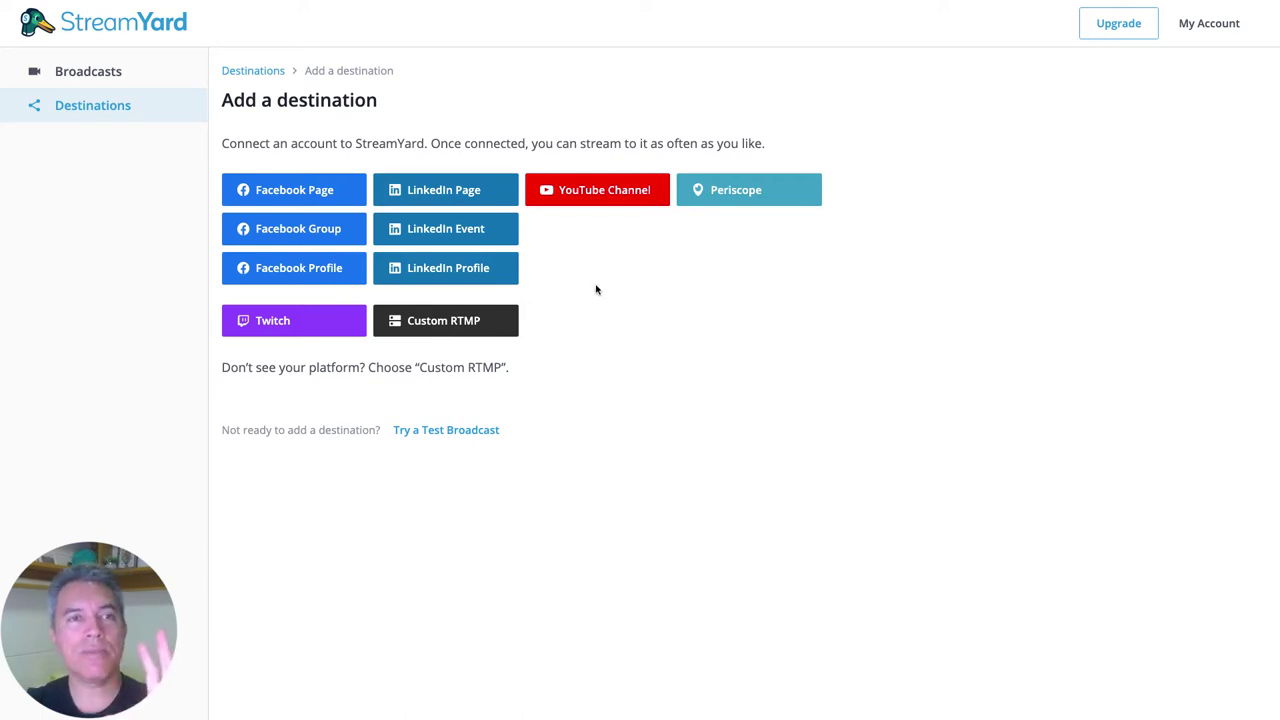
Step: Start adding a Facebook Page destination and authorize StreamYard on Facebook, with its timeline posts visible to Público
left_click(297, 191)
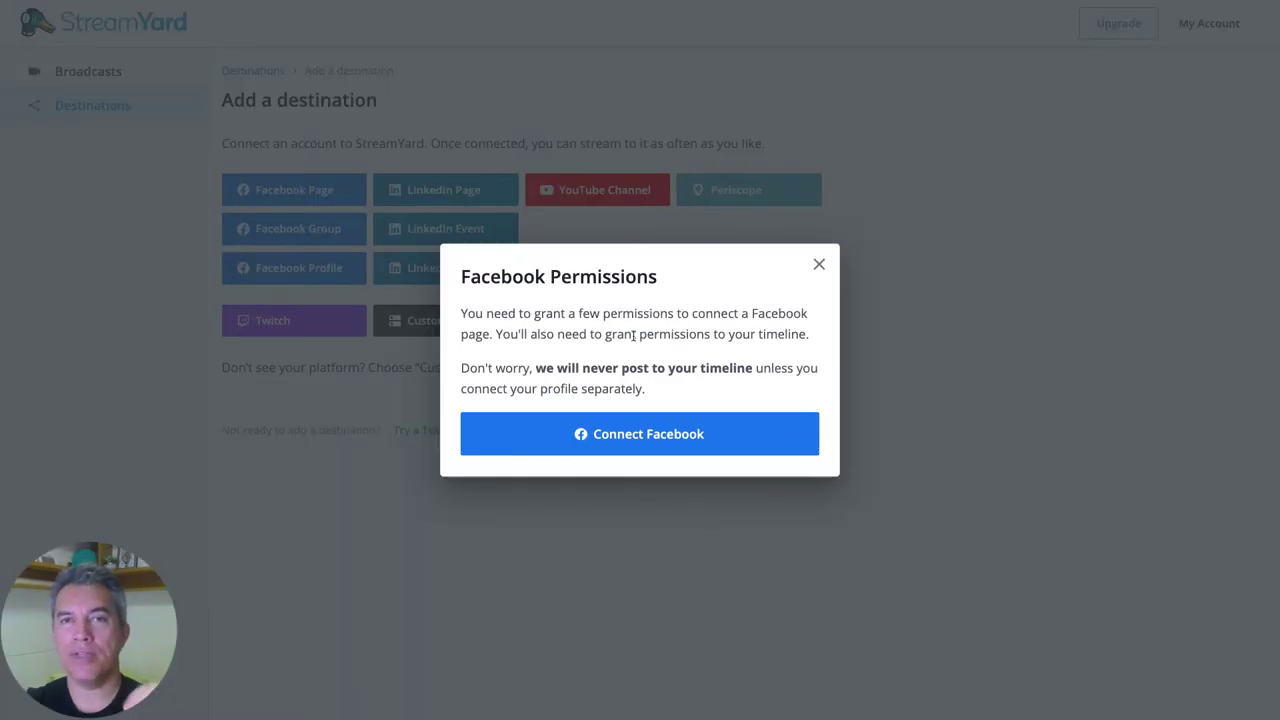
left_click(668, 433)
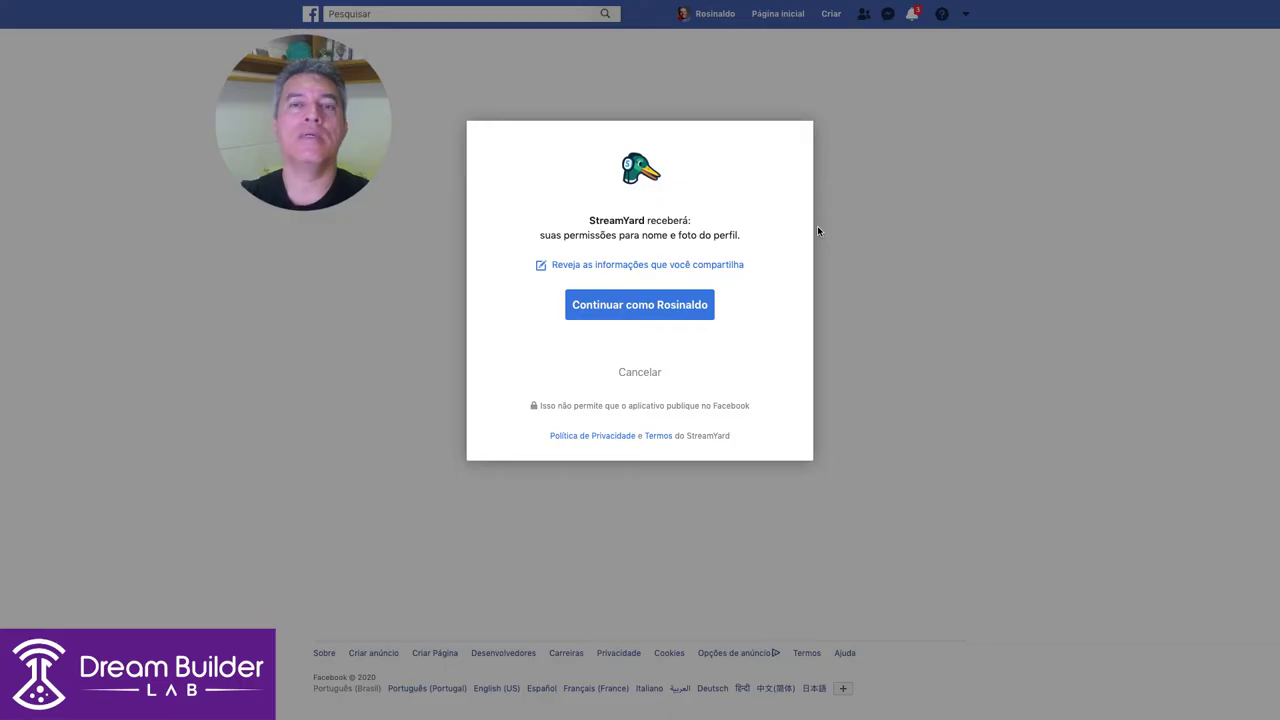
left_click(645, 313)
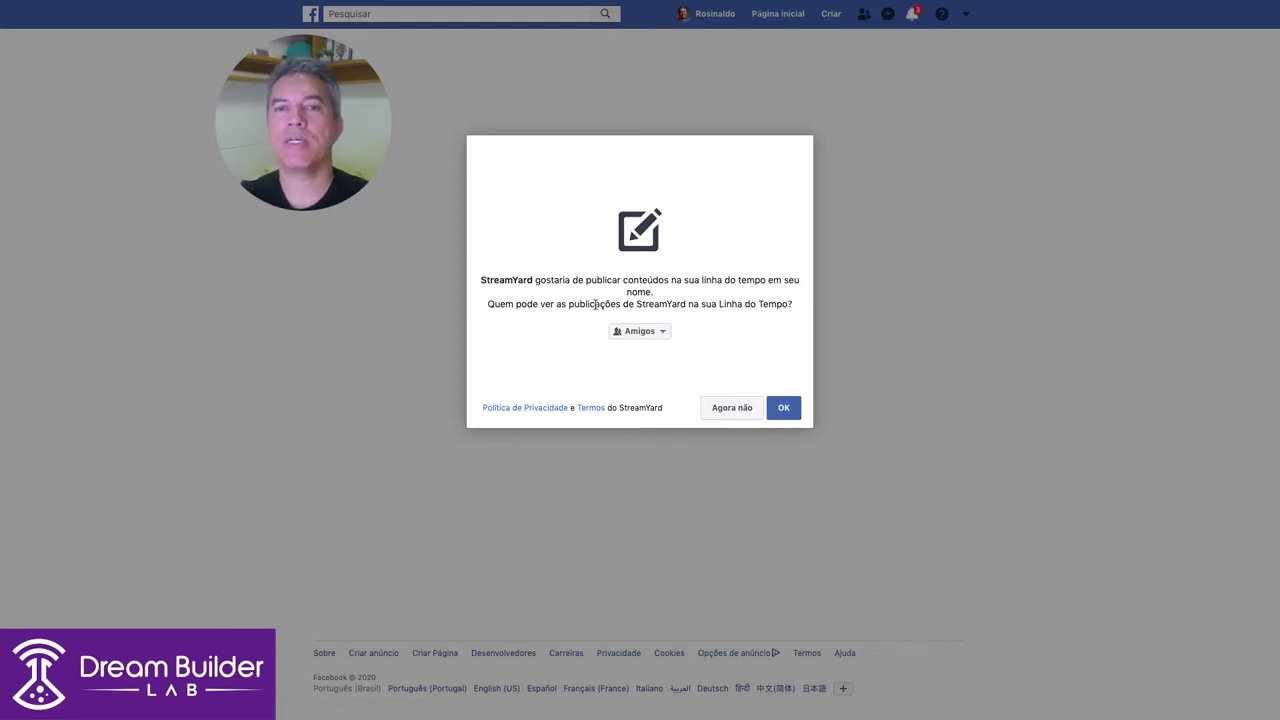
left_click(663, 332)
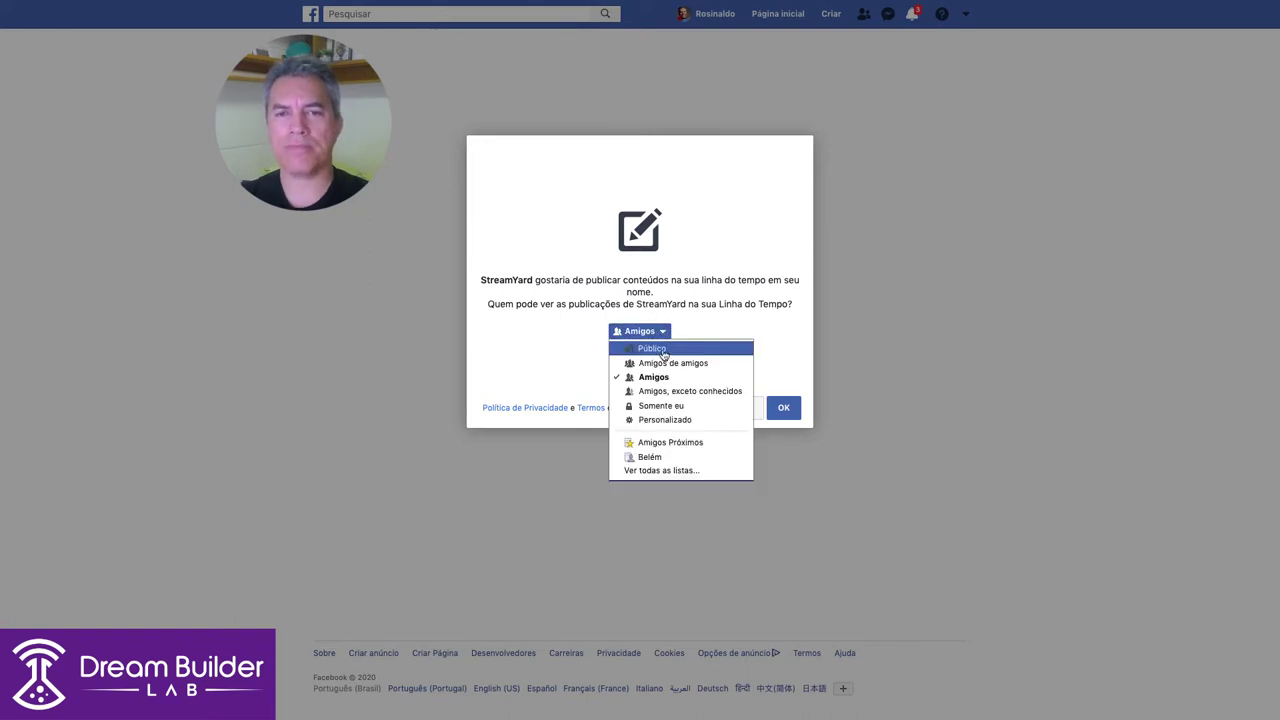
left_click(697, 349)
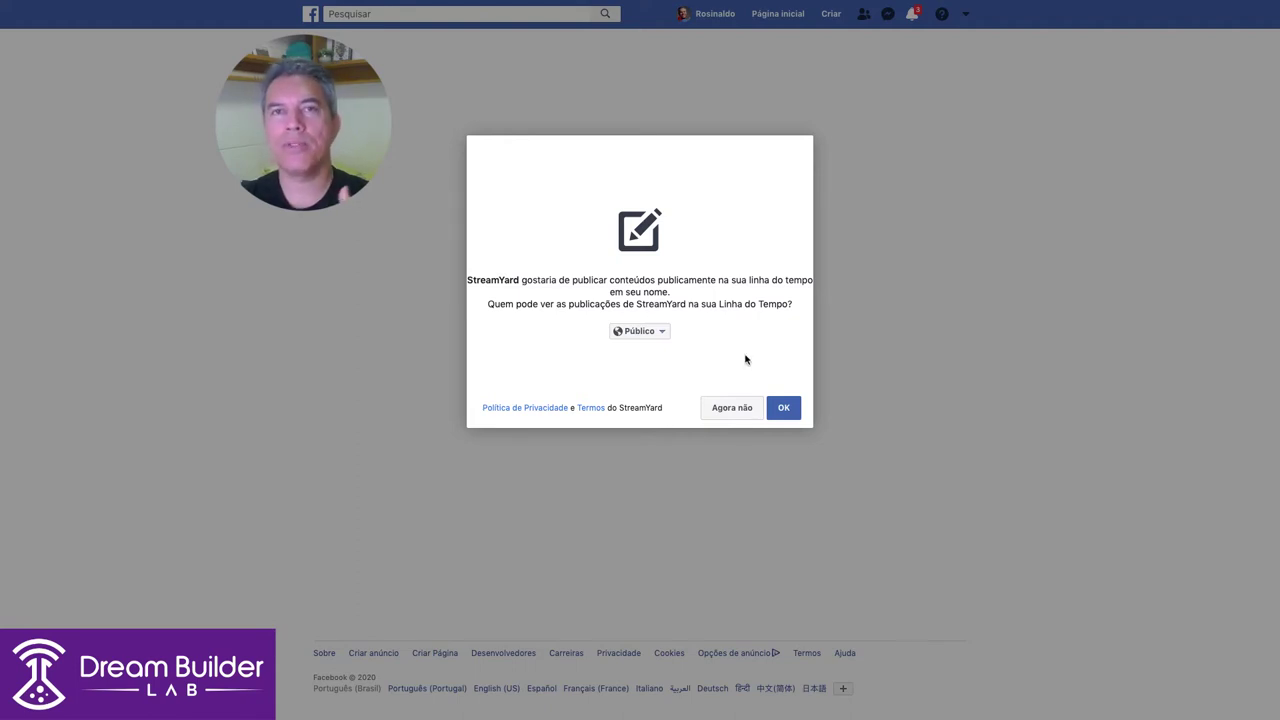
left_click(785, 408)
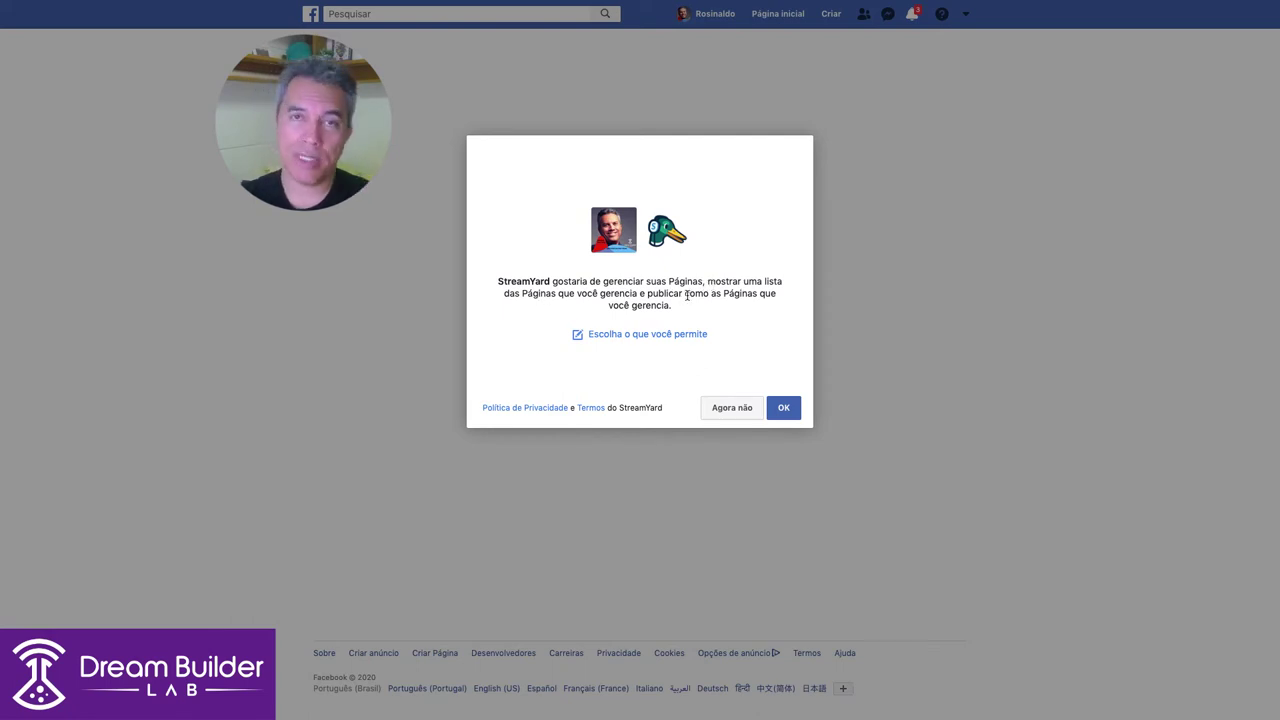
Step: Allow StreamYard to manage the Facebook pages and connect the Dream Builder Lab page
left_click(784, 408)
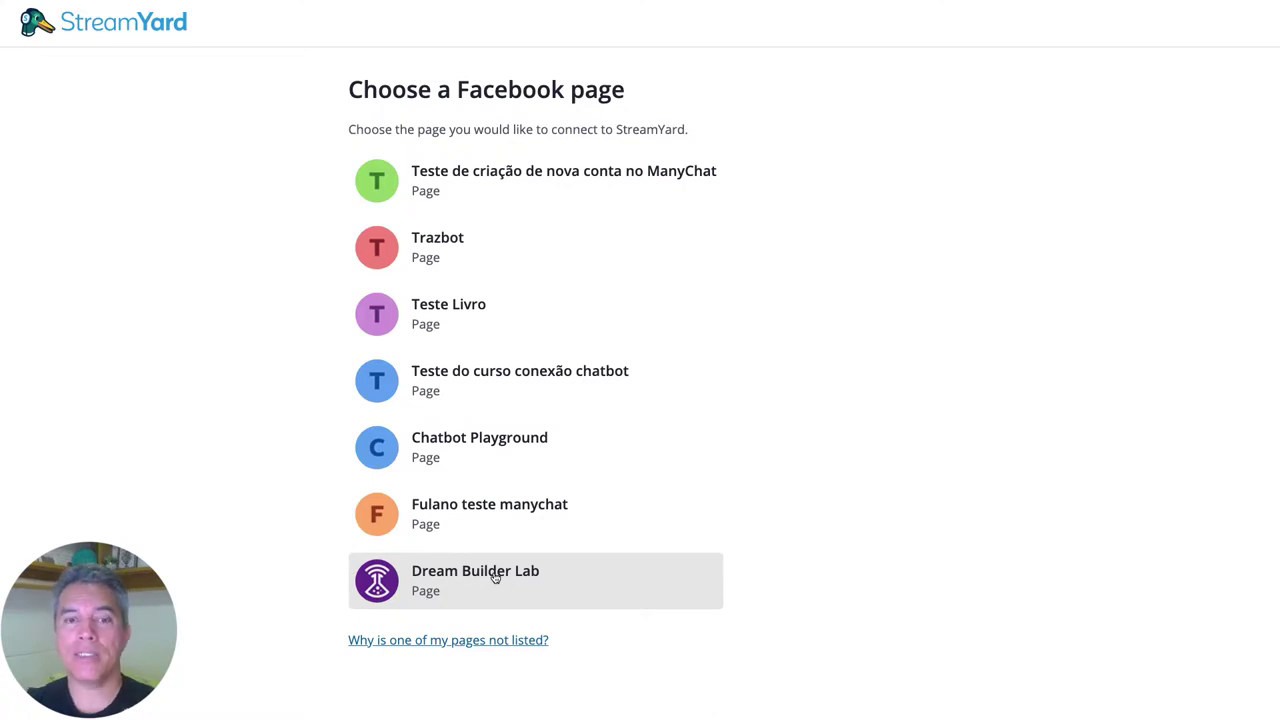
left_click(494, 578)
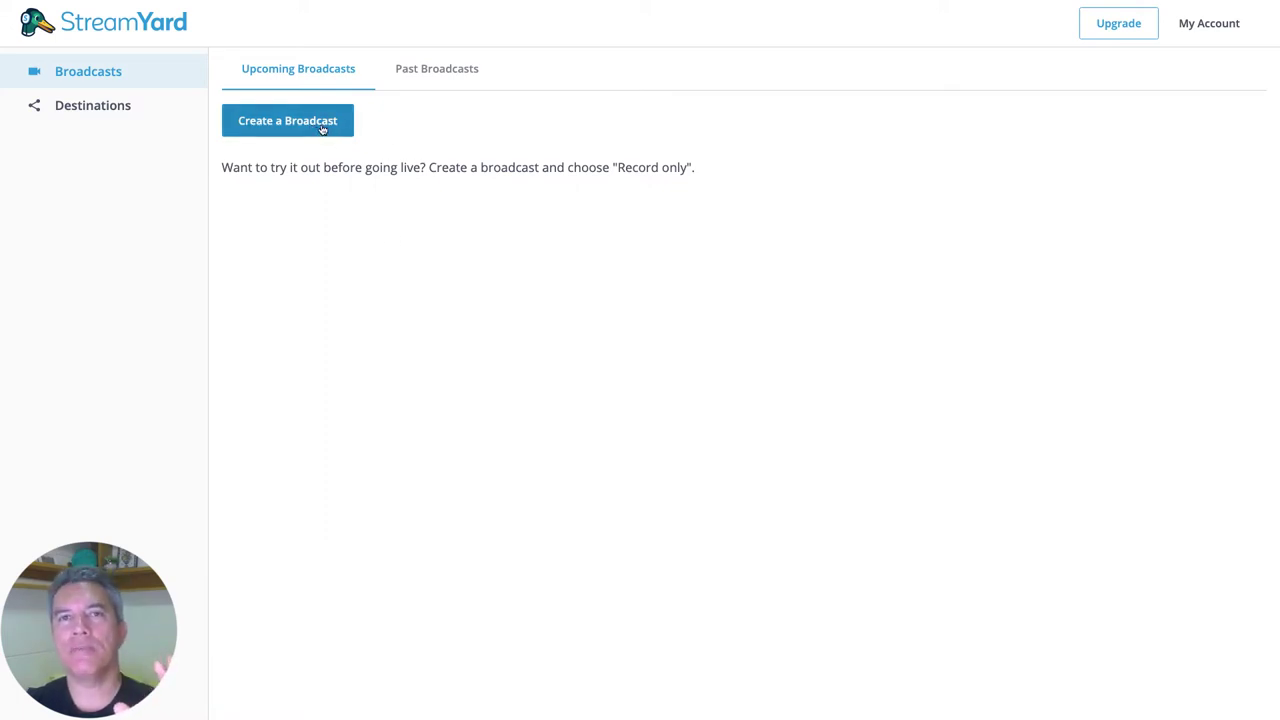
left_click(620, 167)
left_click_drag(620, 167, 691, 166)
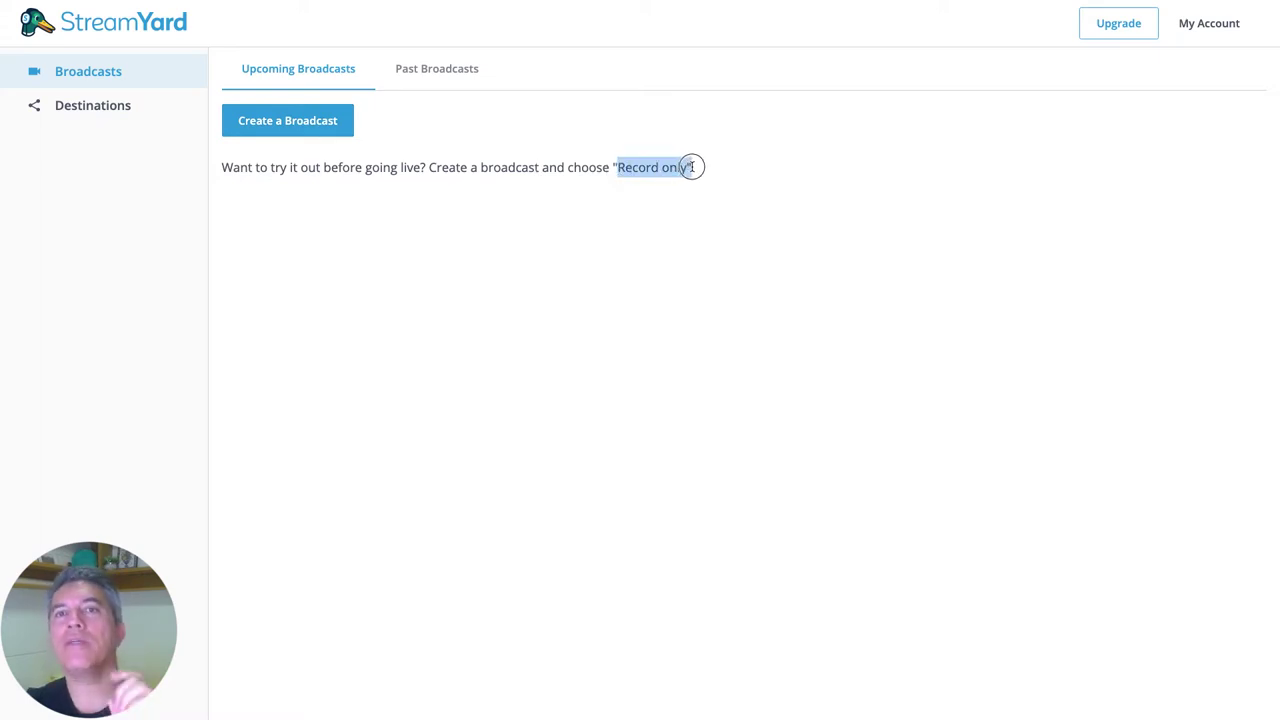
left_click(640, 201)
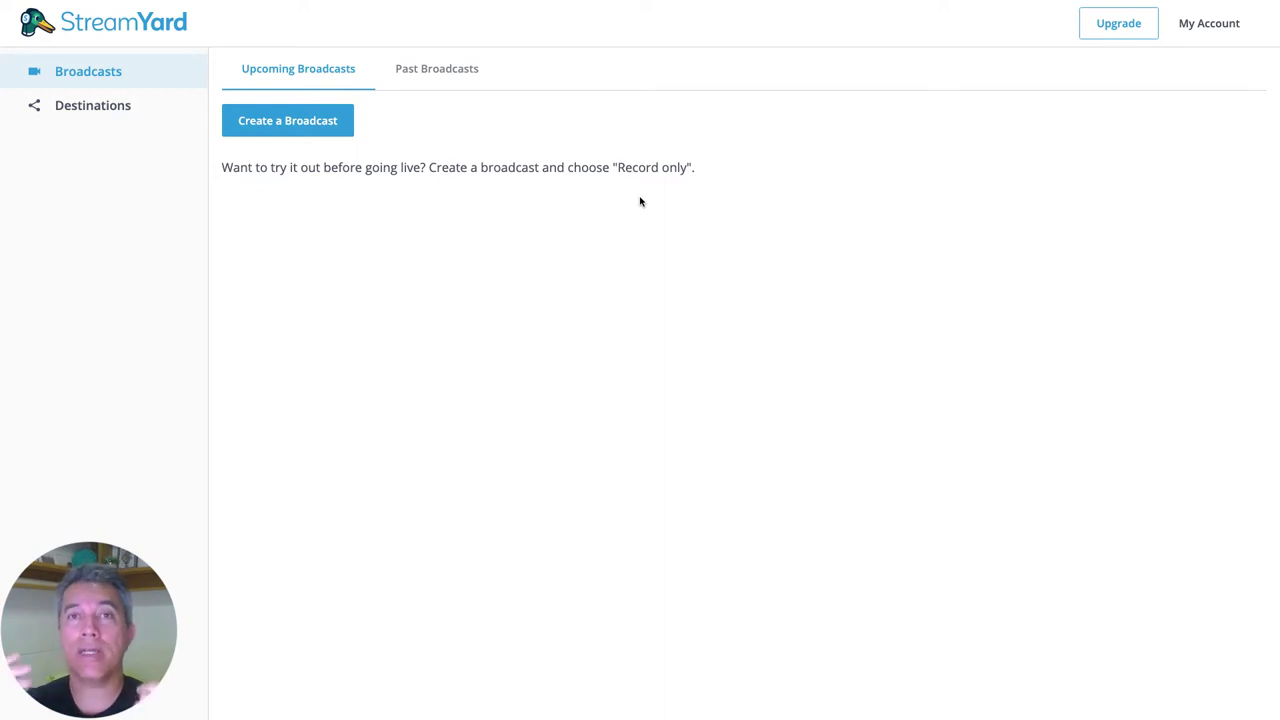
left_click_drag(617, 168, 689, 165)
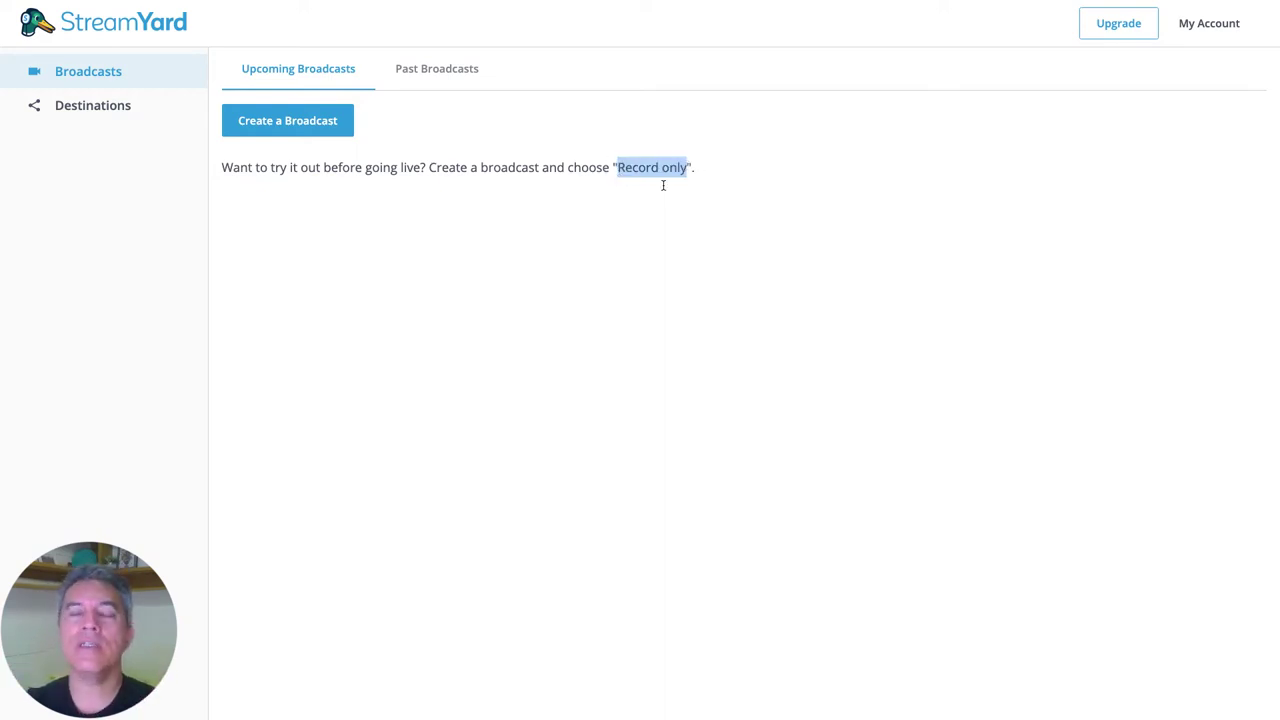
left_click(663, 188)
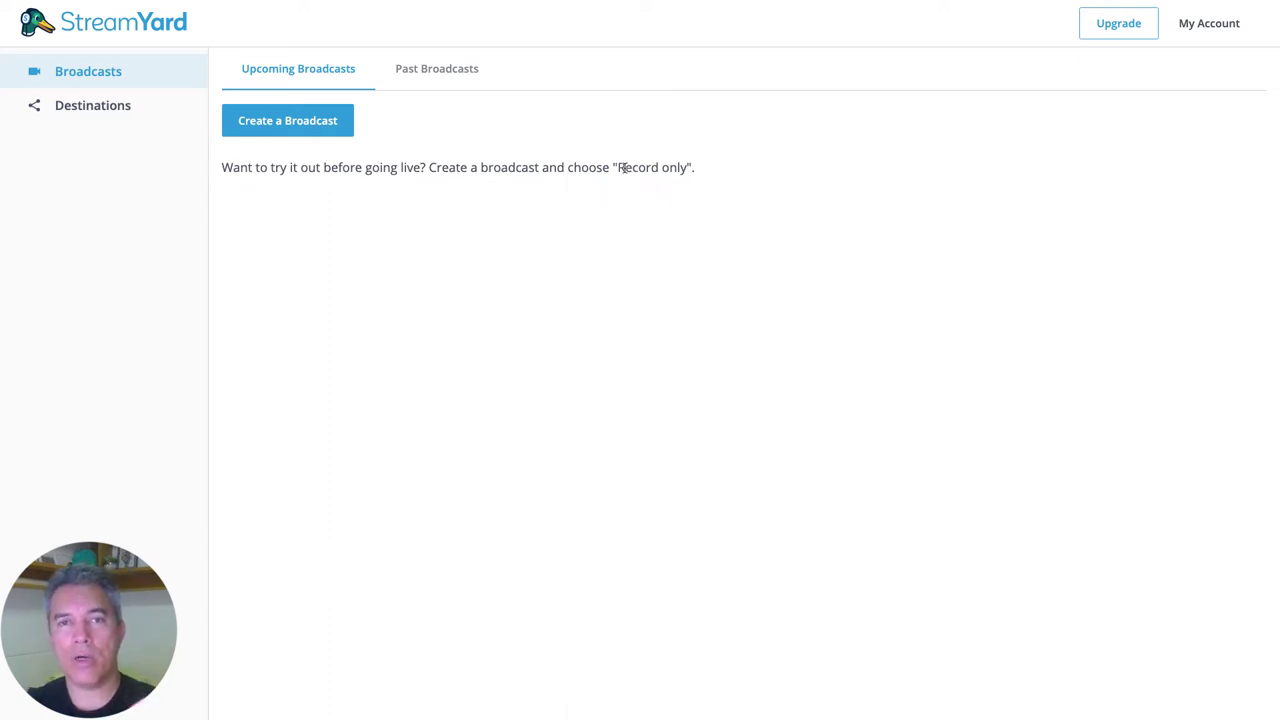
Step: Start a broadcast to the Dream Builder Lab Facebook page with the title "Nome da sua live" and description "Nessa live ..."
left_click(297, 131)
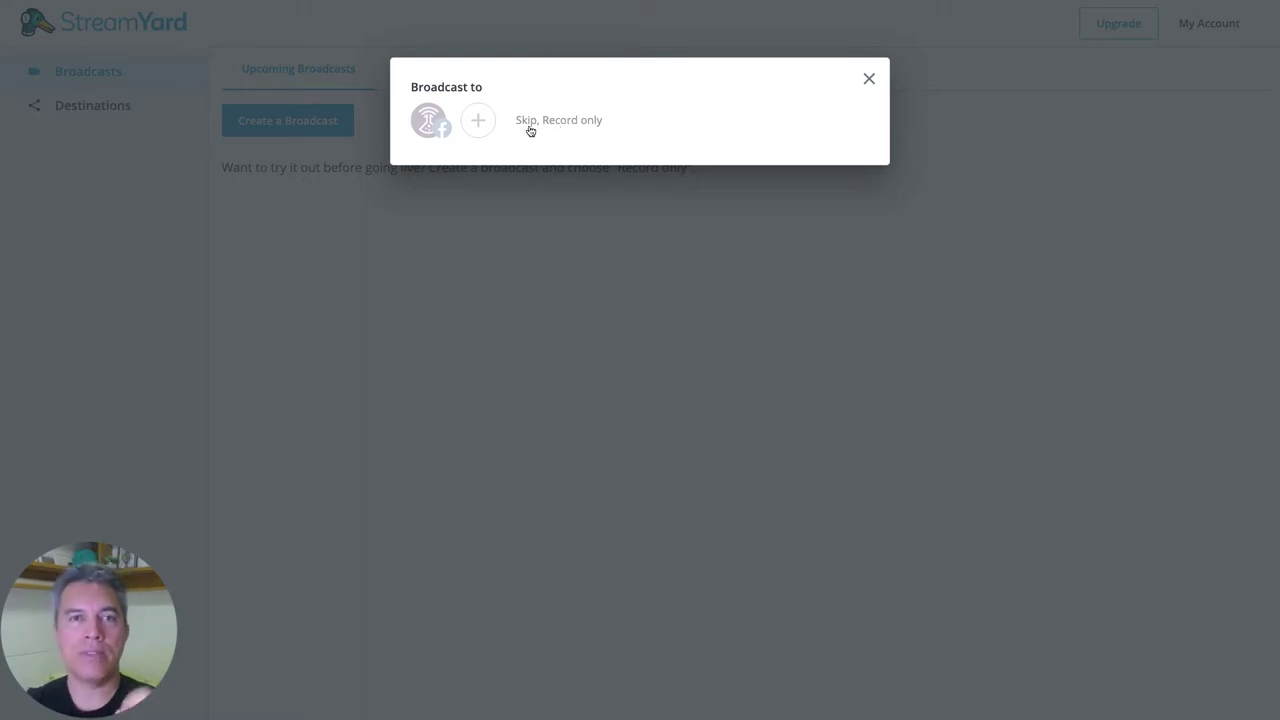
left_click(432, 126)
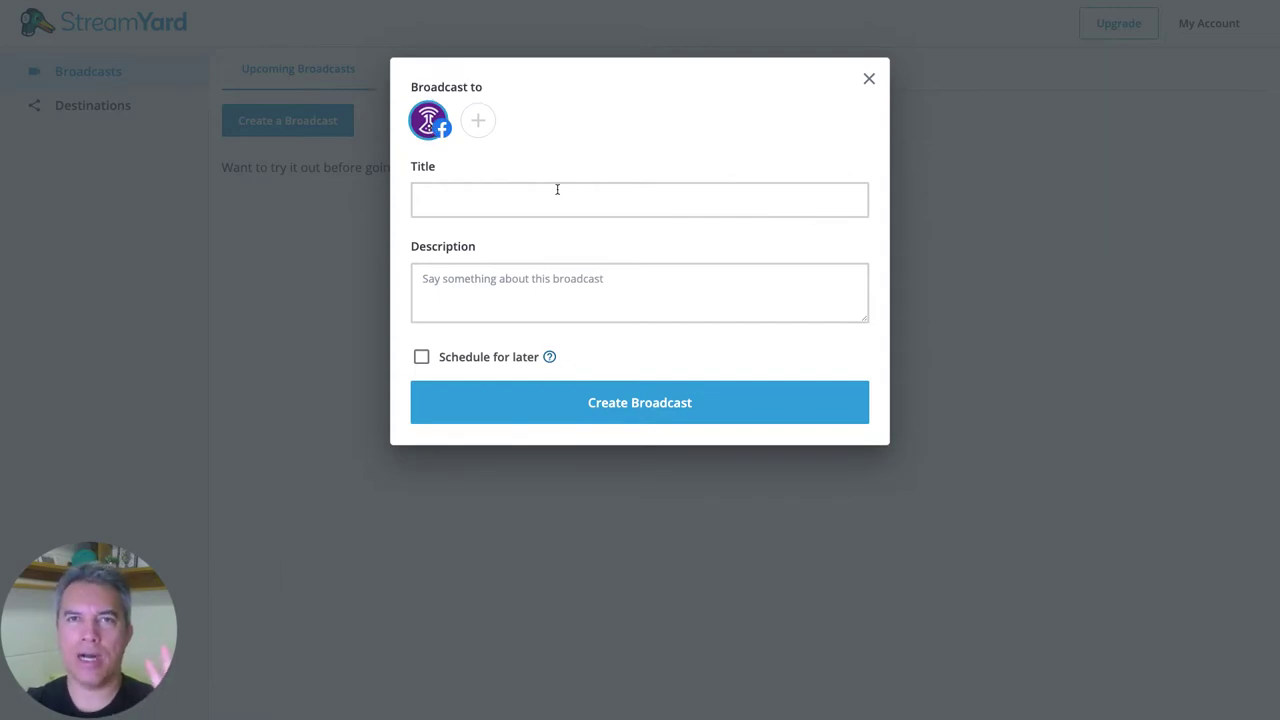
left_click(478, 201)
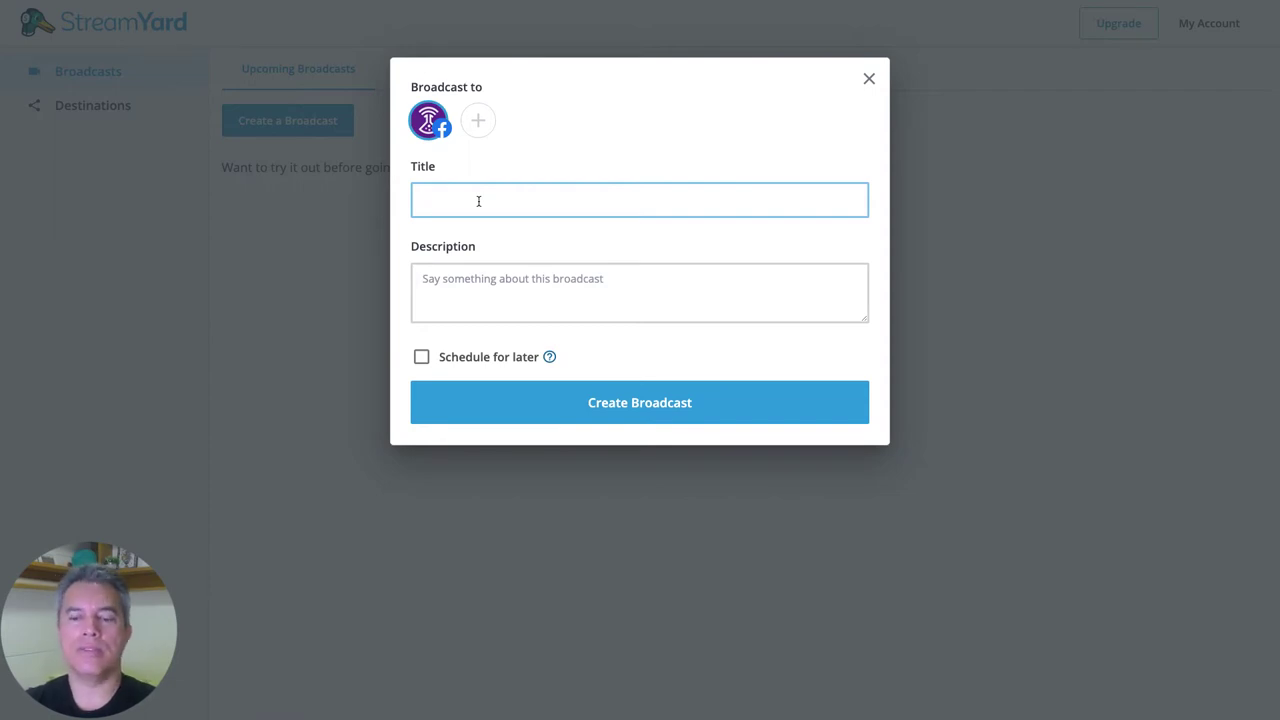
type("Nome da sua live")
left_click(490, 275)
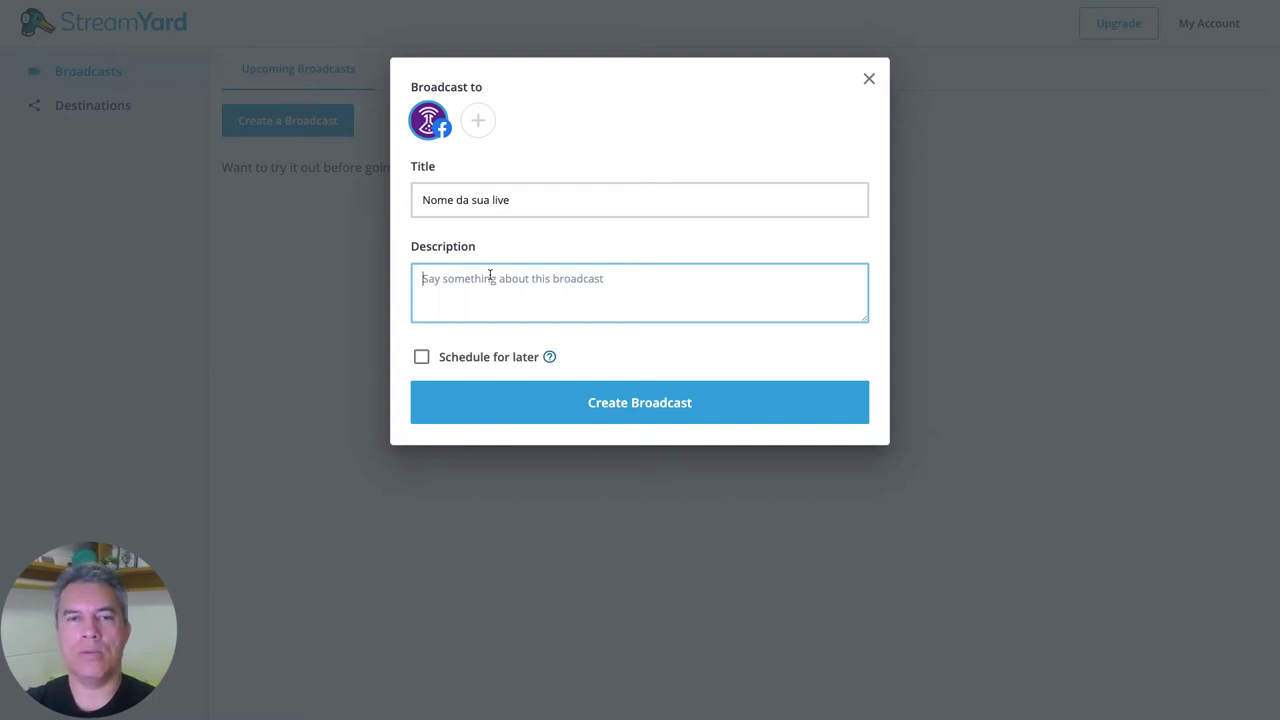
type("Nessa")
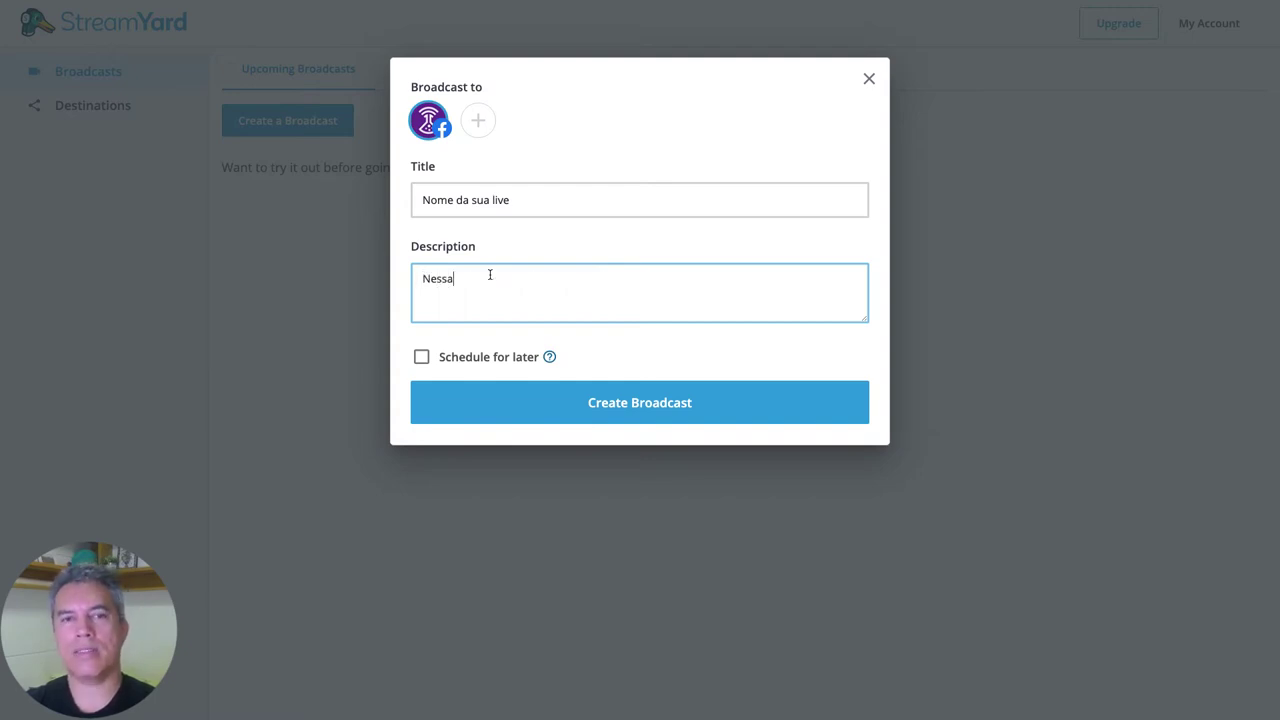
type(" live ...")
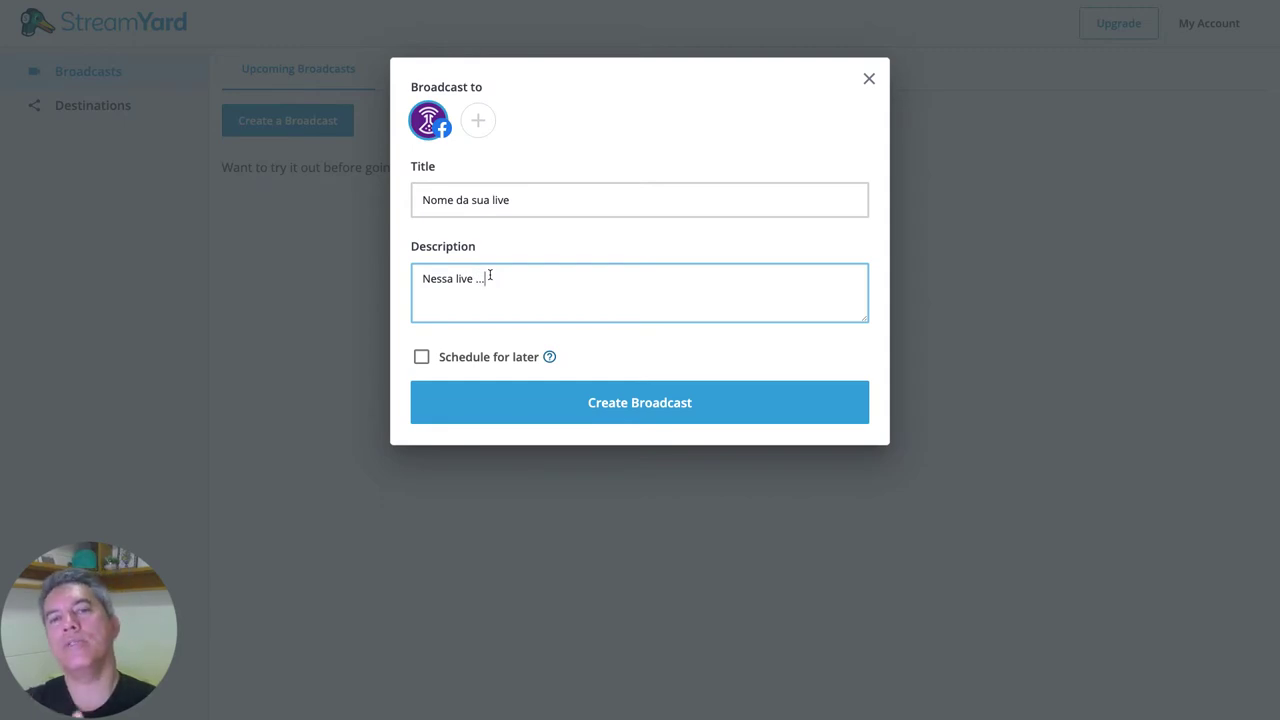
Step: Try scheduling the broadcast for May 15, 2020 at 06:55 AM, and close the form without creating it
left_click(421, 358)
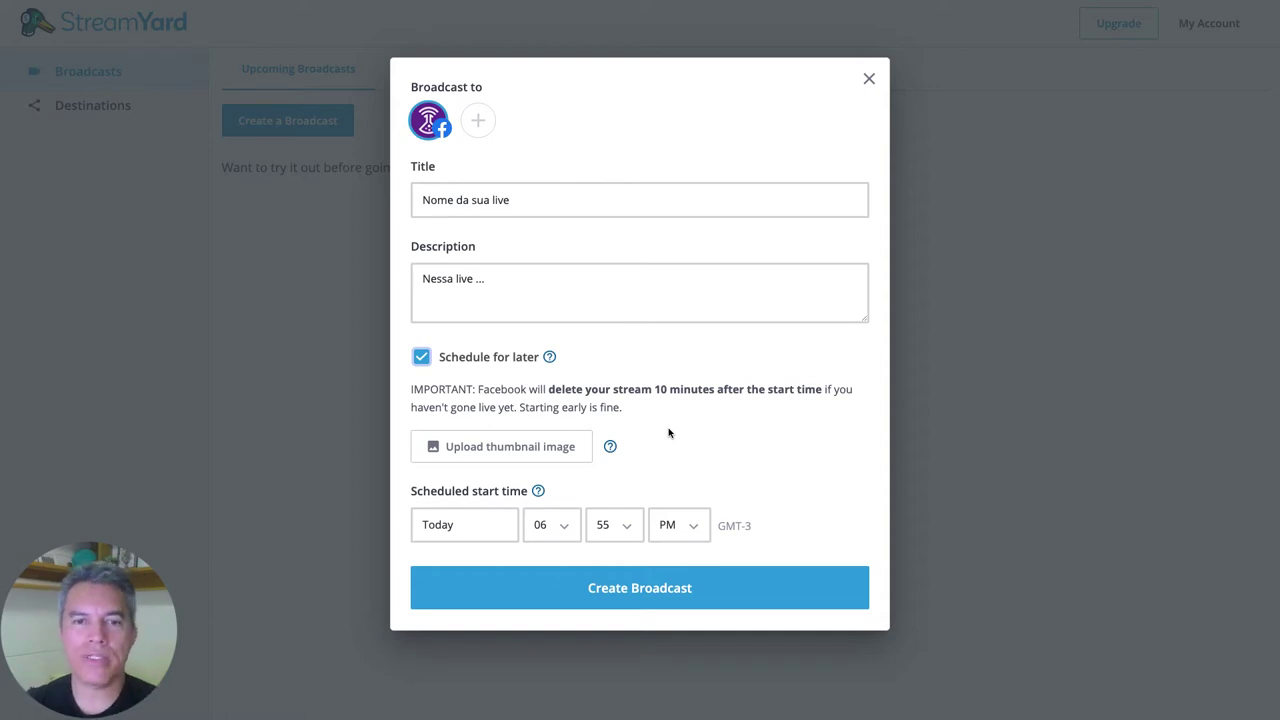
left_click(452, 524)
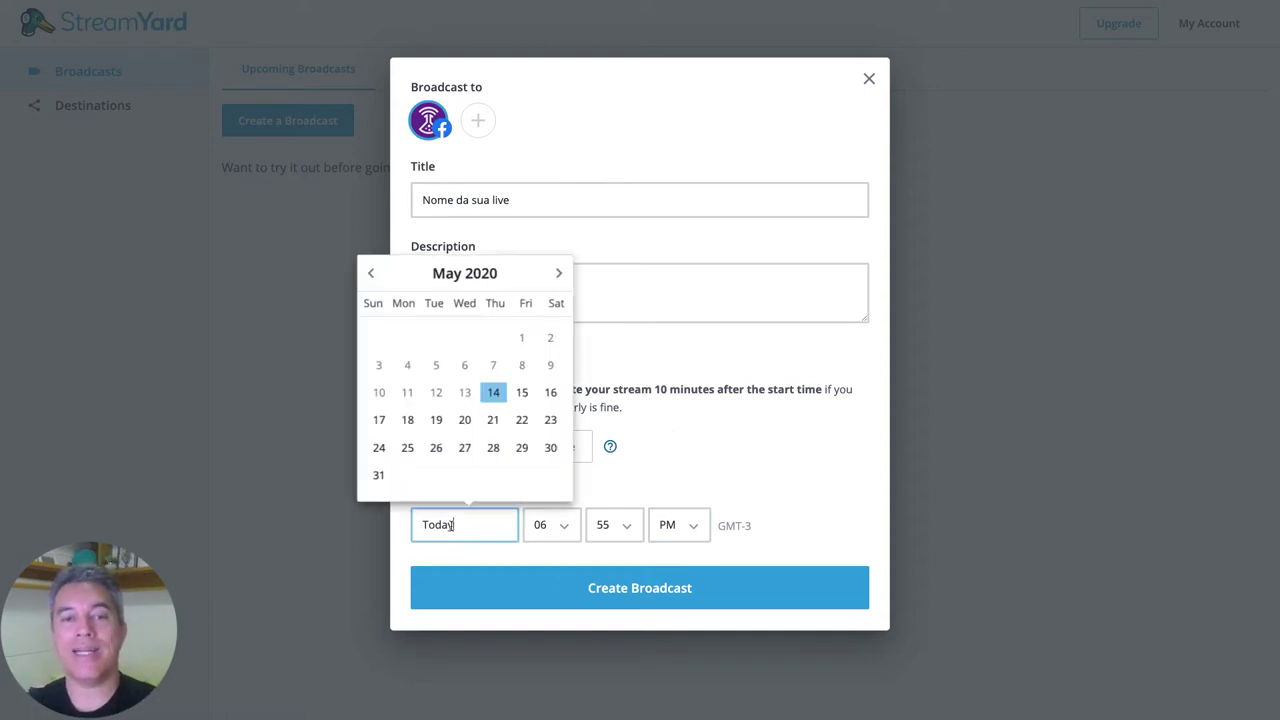
left_click(558, 528)
left_click(620, 529)
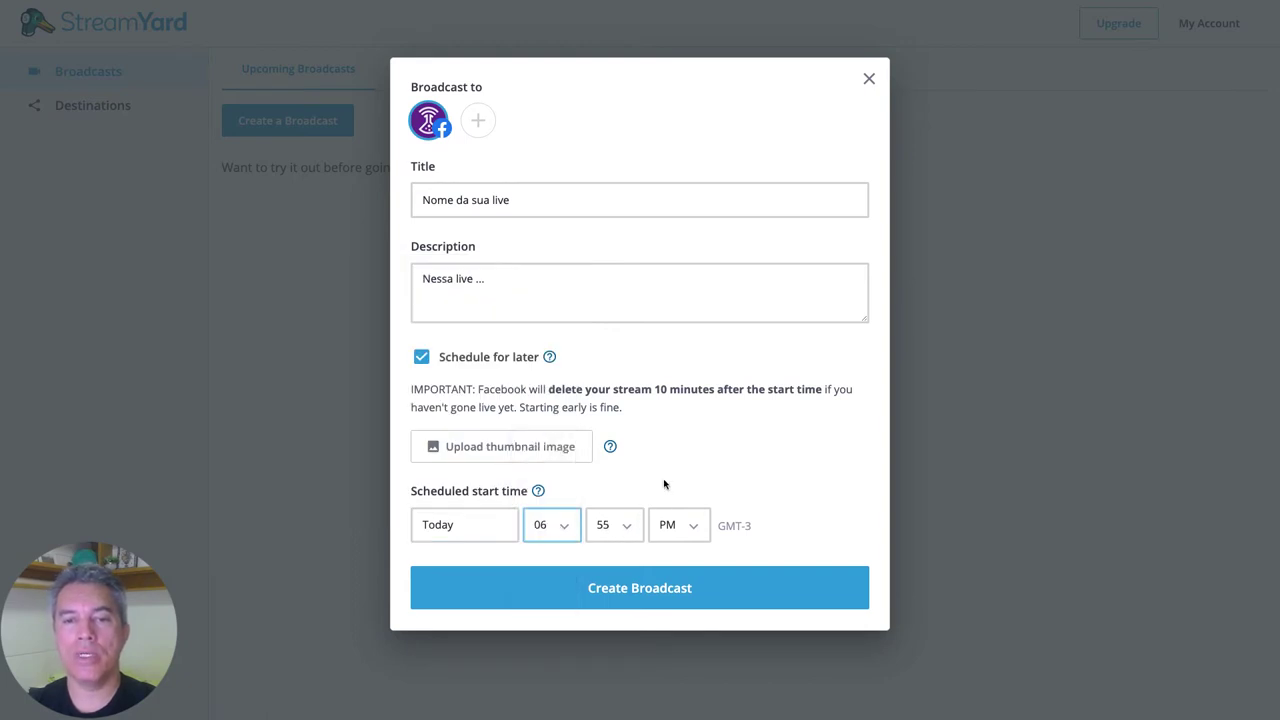
left_click(690, 532)
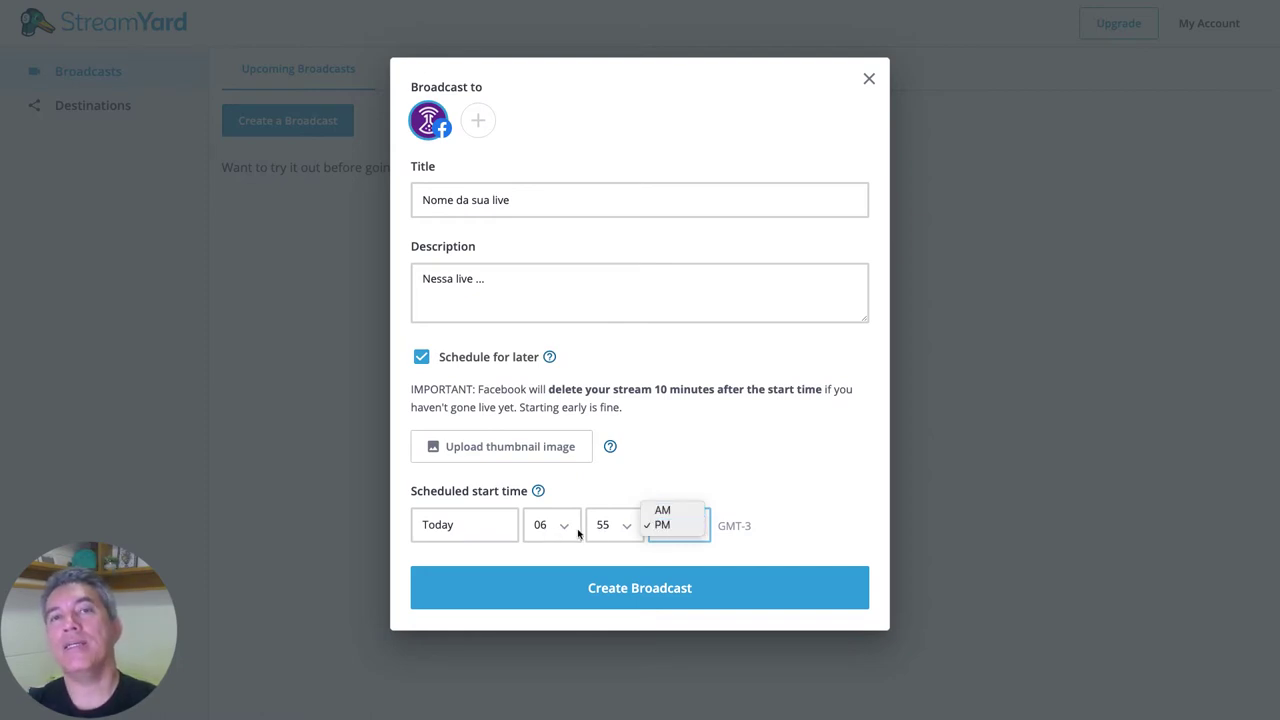
left_click(665, 511)
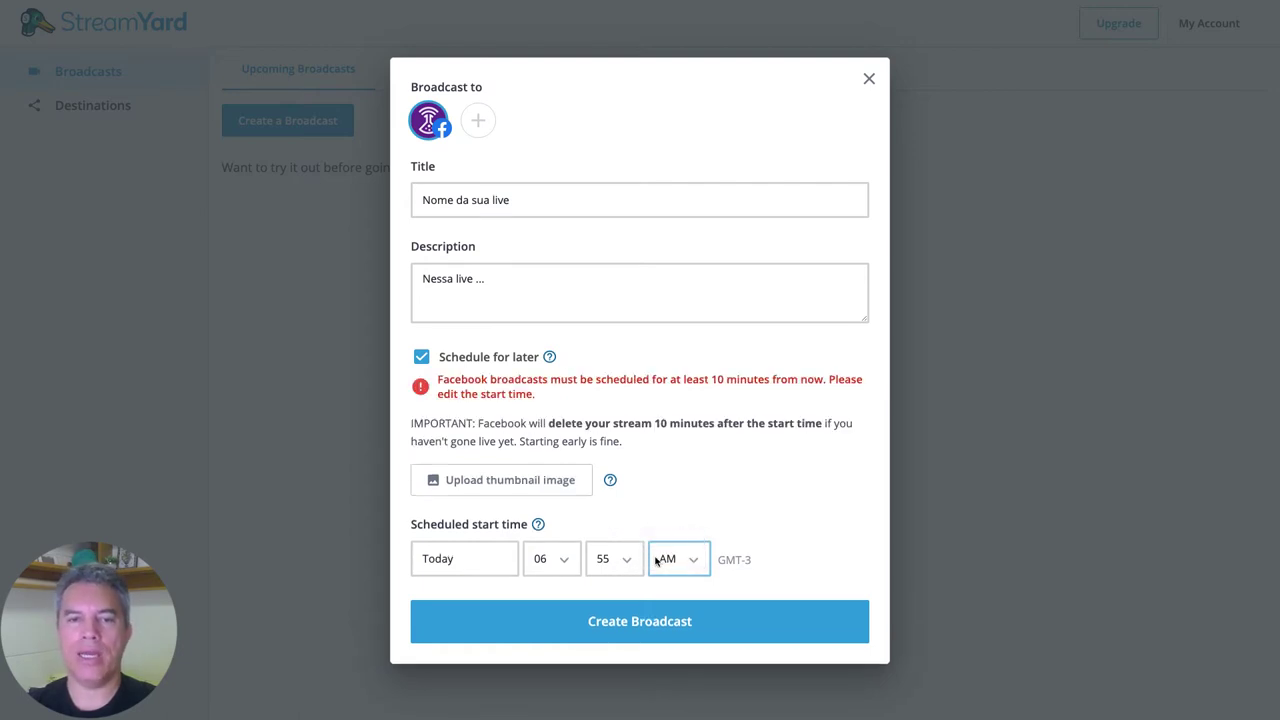
left_click(466, 562)
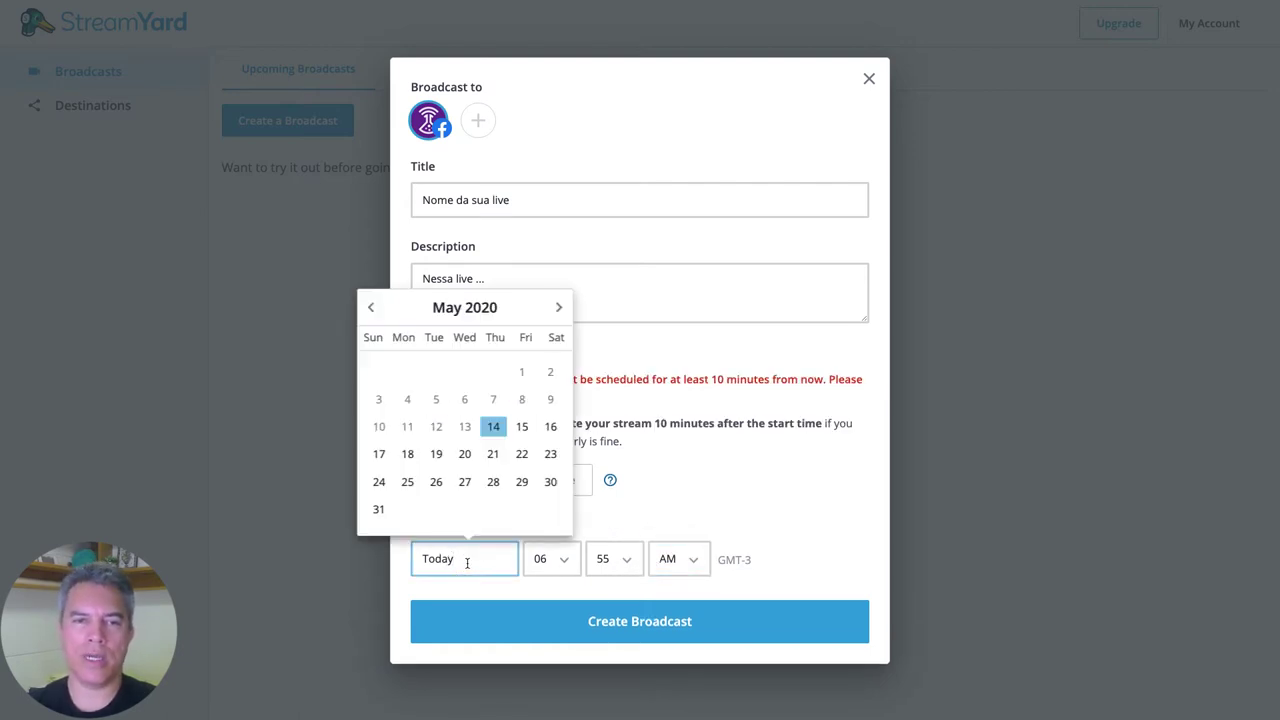
left_click(522, 427)
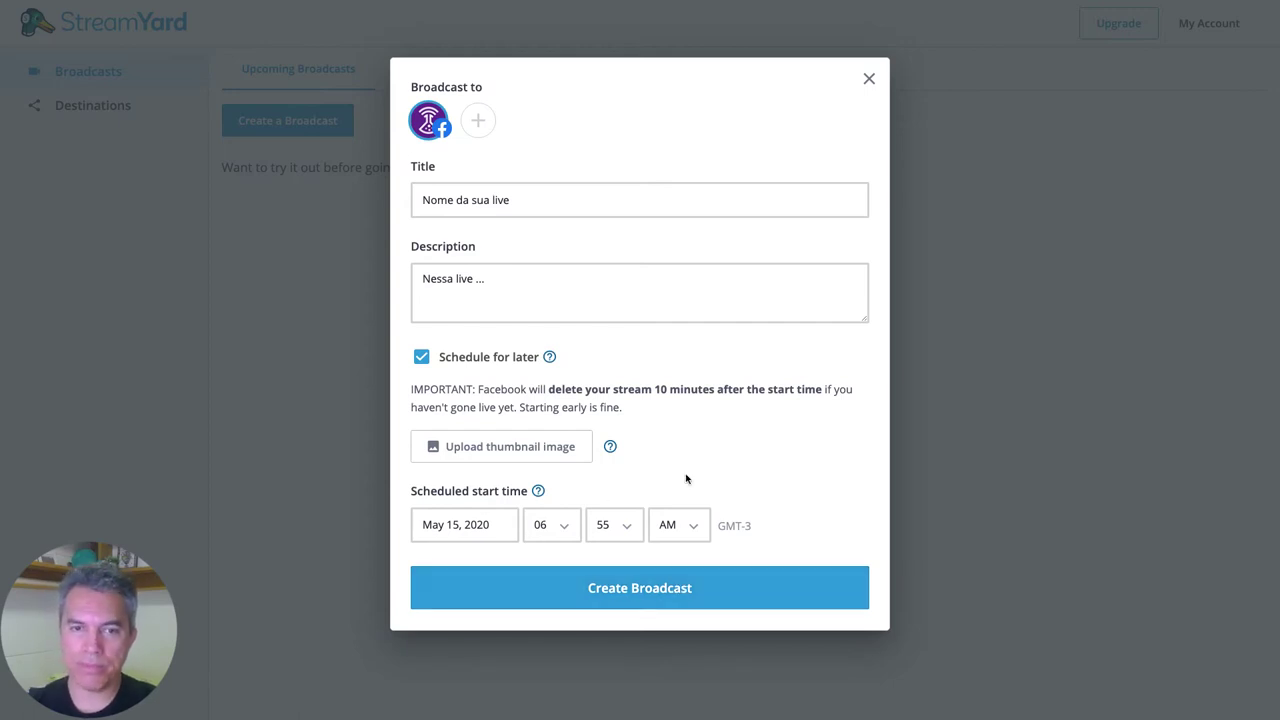
left_click(869, 79)
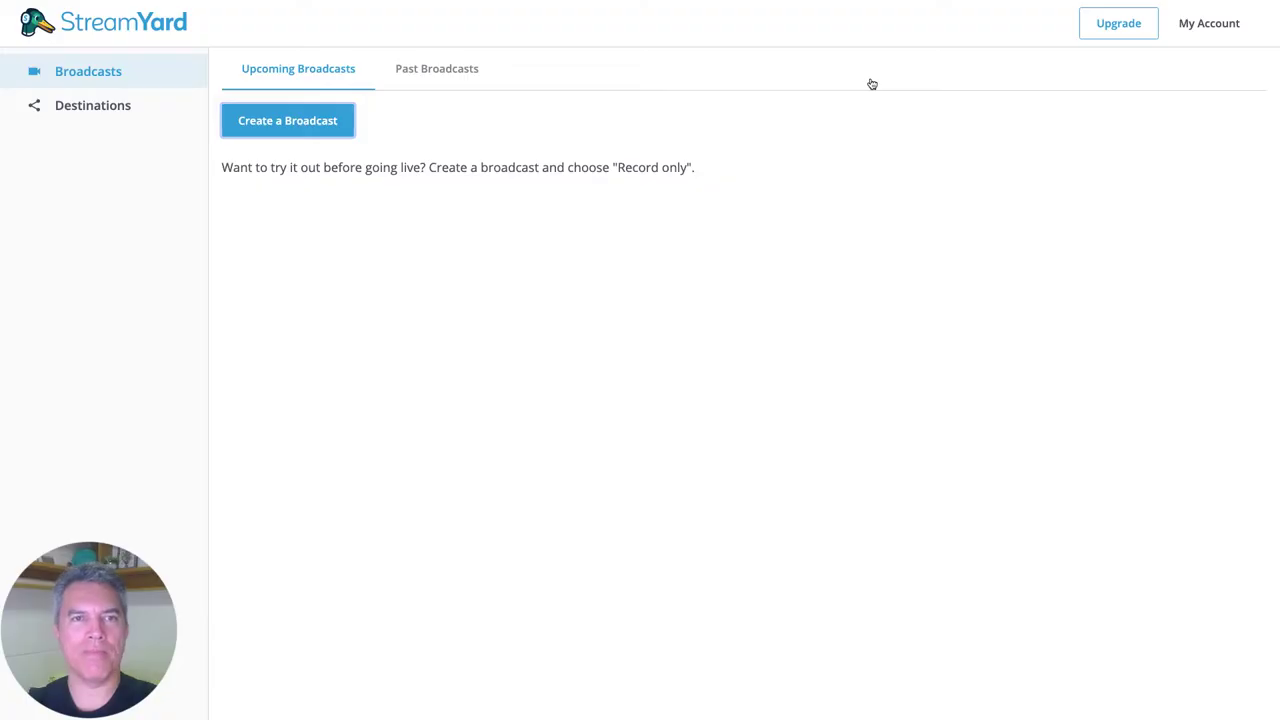
left_click(320, 125)
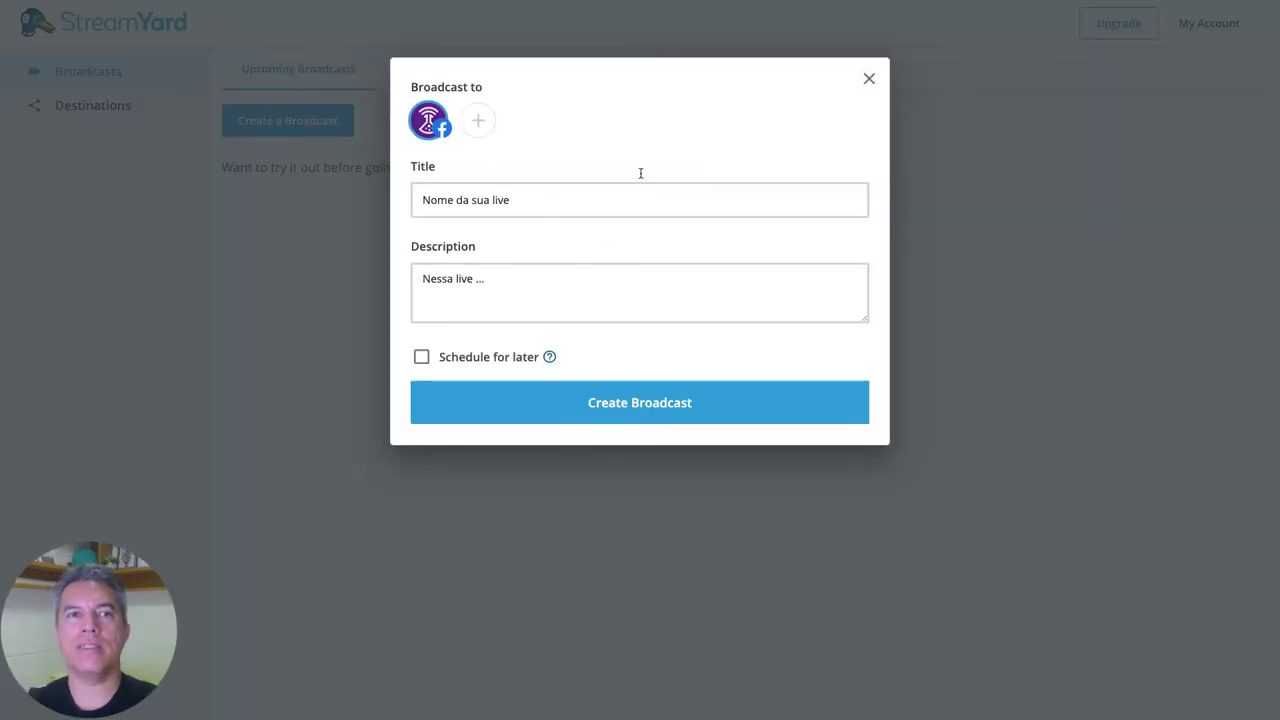
left_click(869, 78)
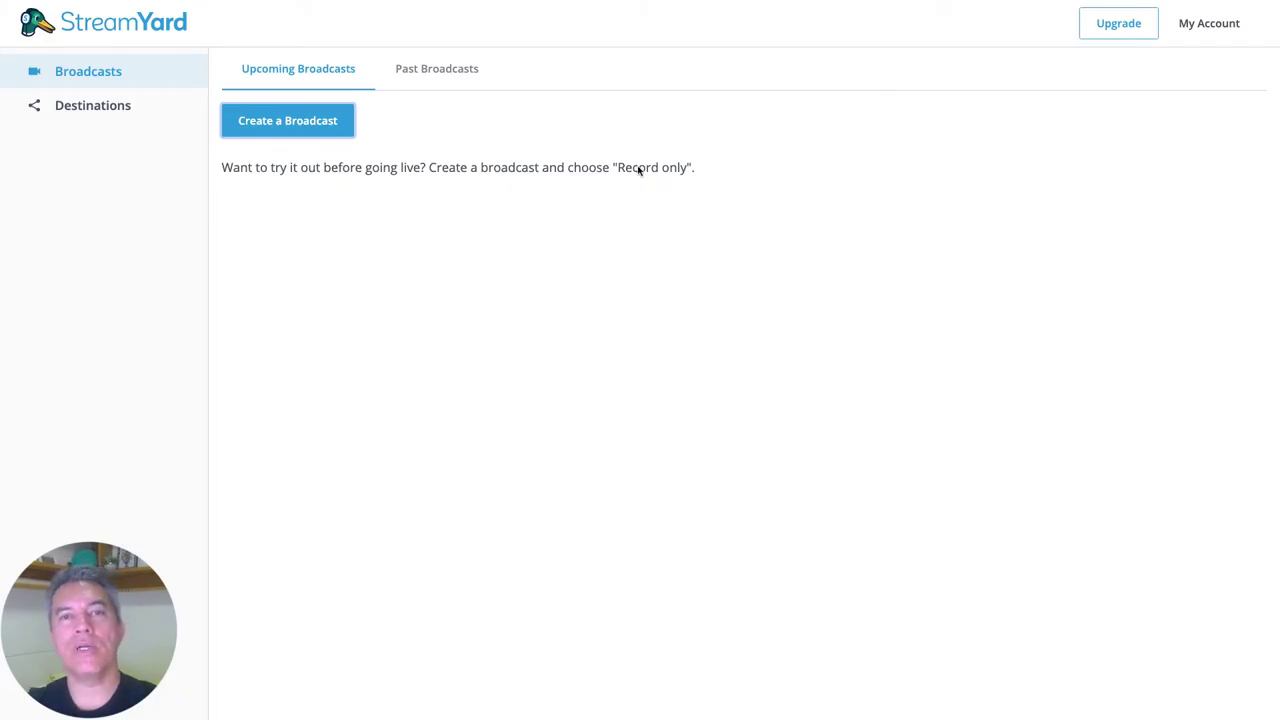
Step: Check the past and upcoming broadcasts, and view the destinations available for a new broadcast without creating one
left_click(677, 167)
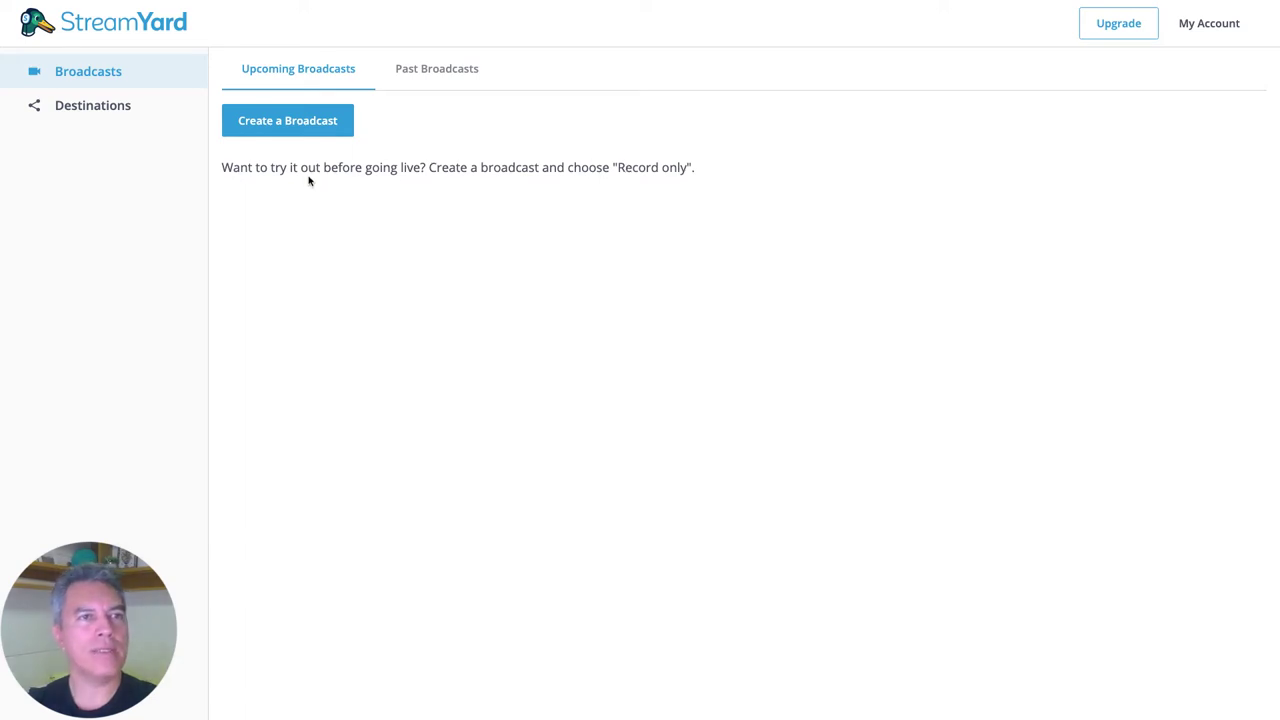
left_click(428, 70)
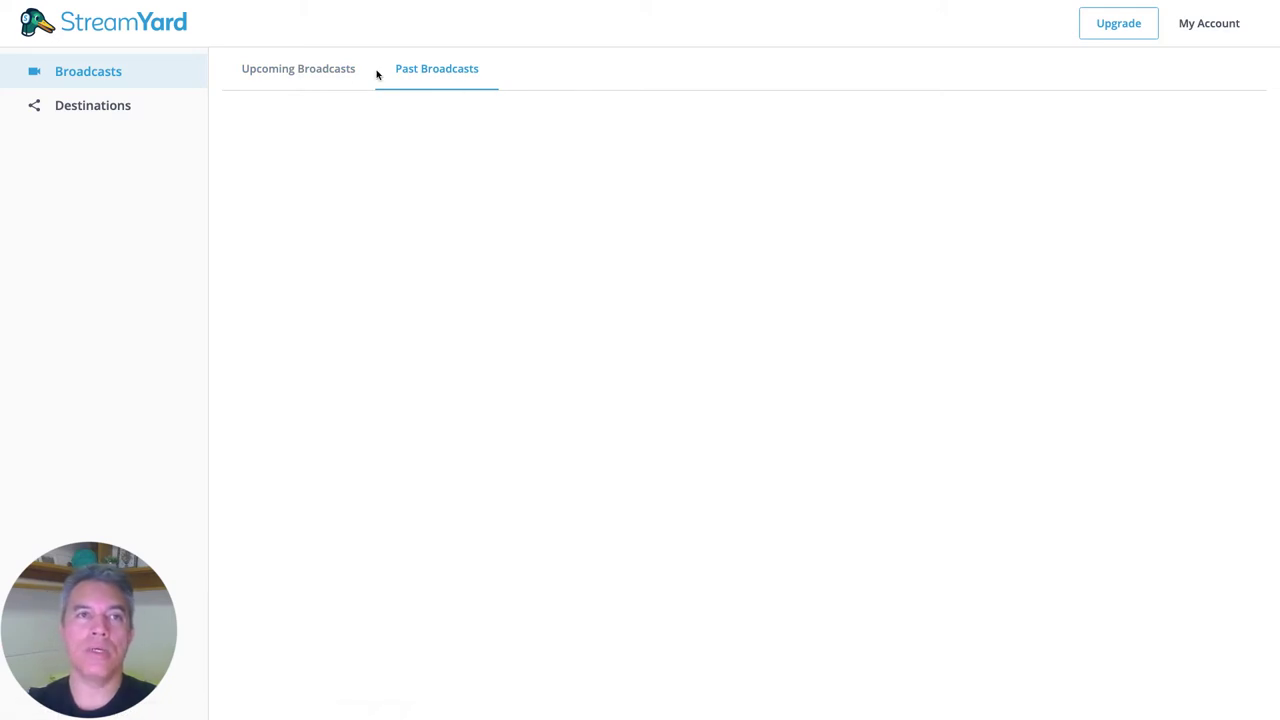
left_click(326, 76)
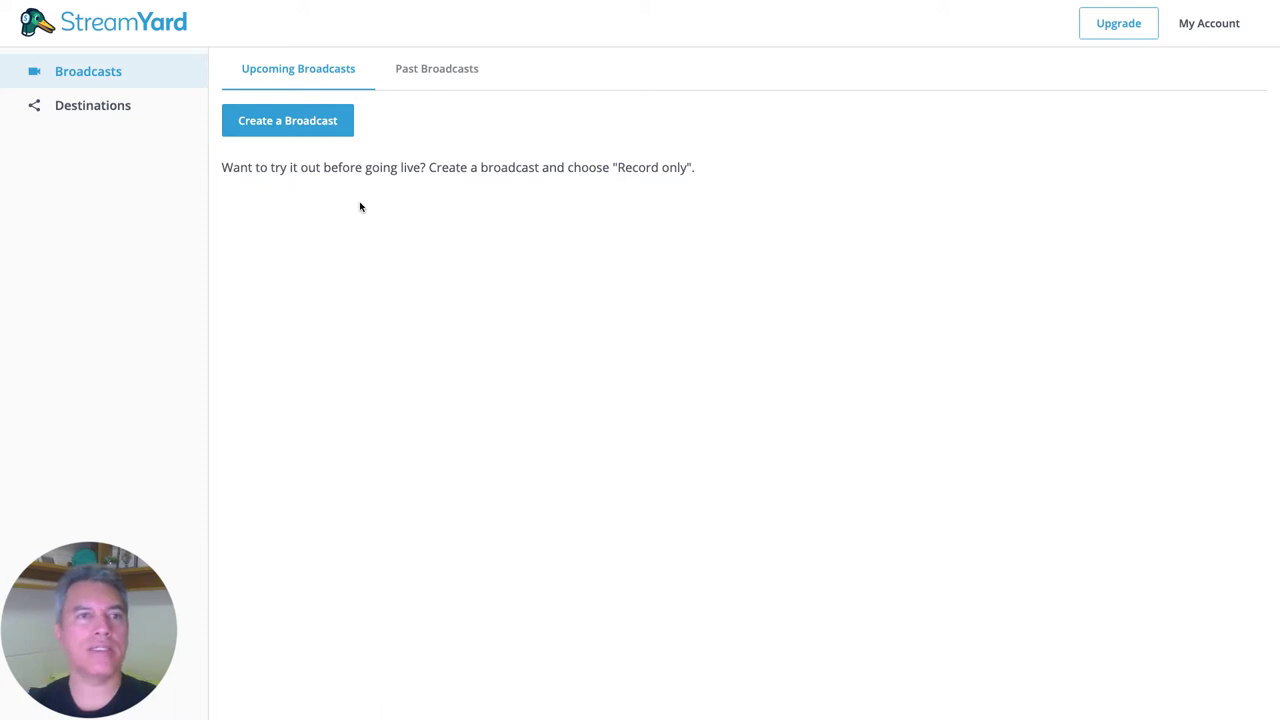
left_click(297, 126)
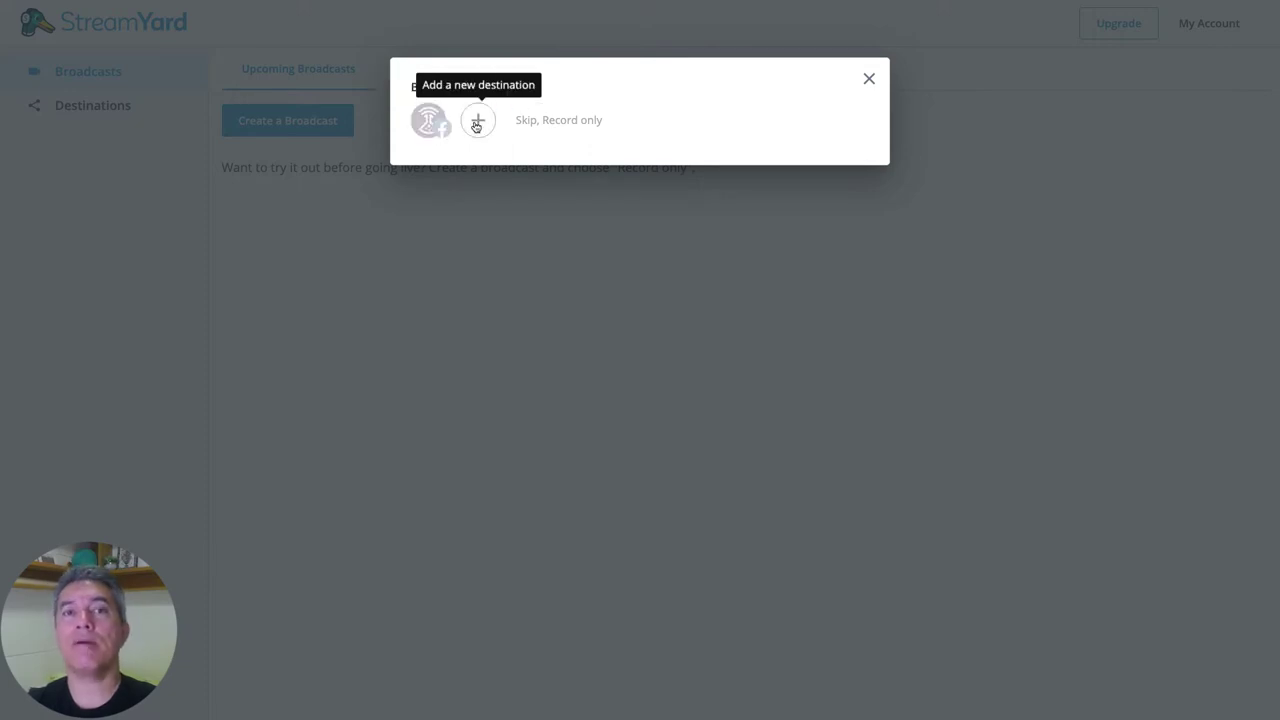
left_click(869, 79)
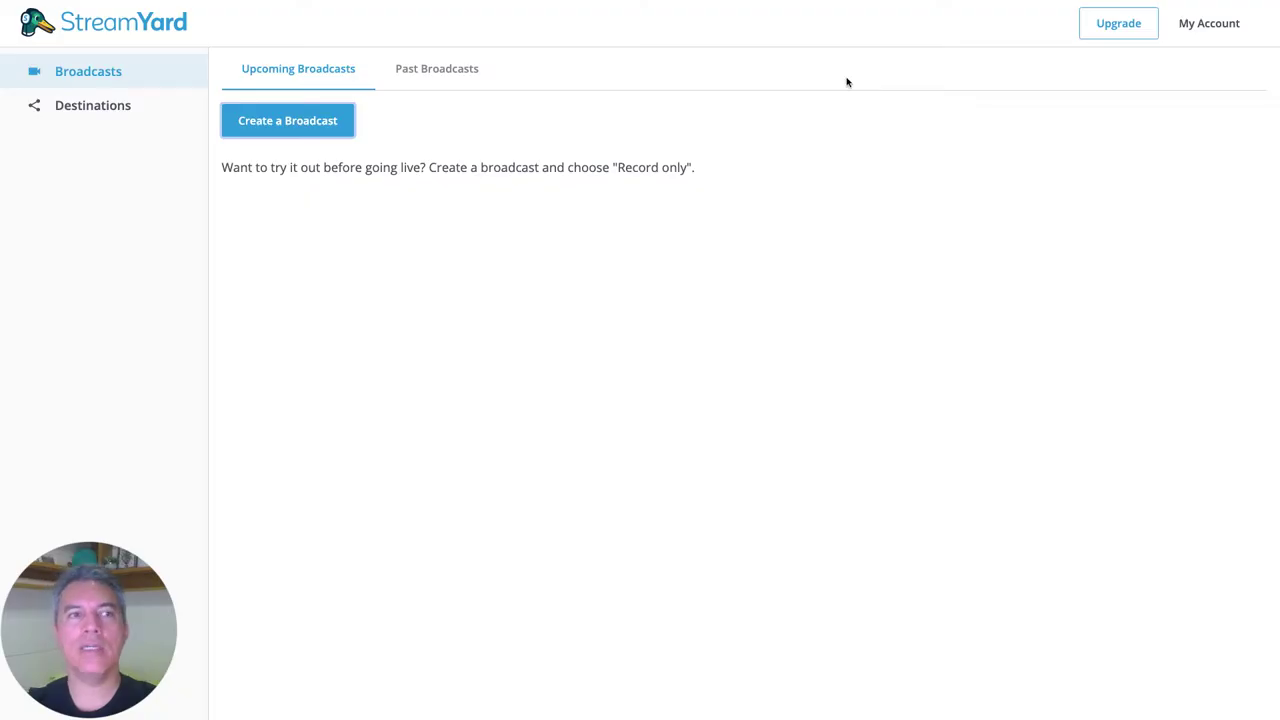
Step: Add the Facebook page "Teste do curso conexão chatbot" as a second destination
left_click(106, 113)
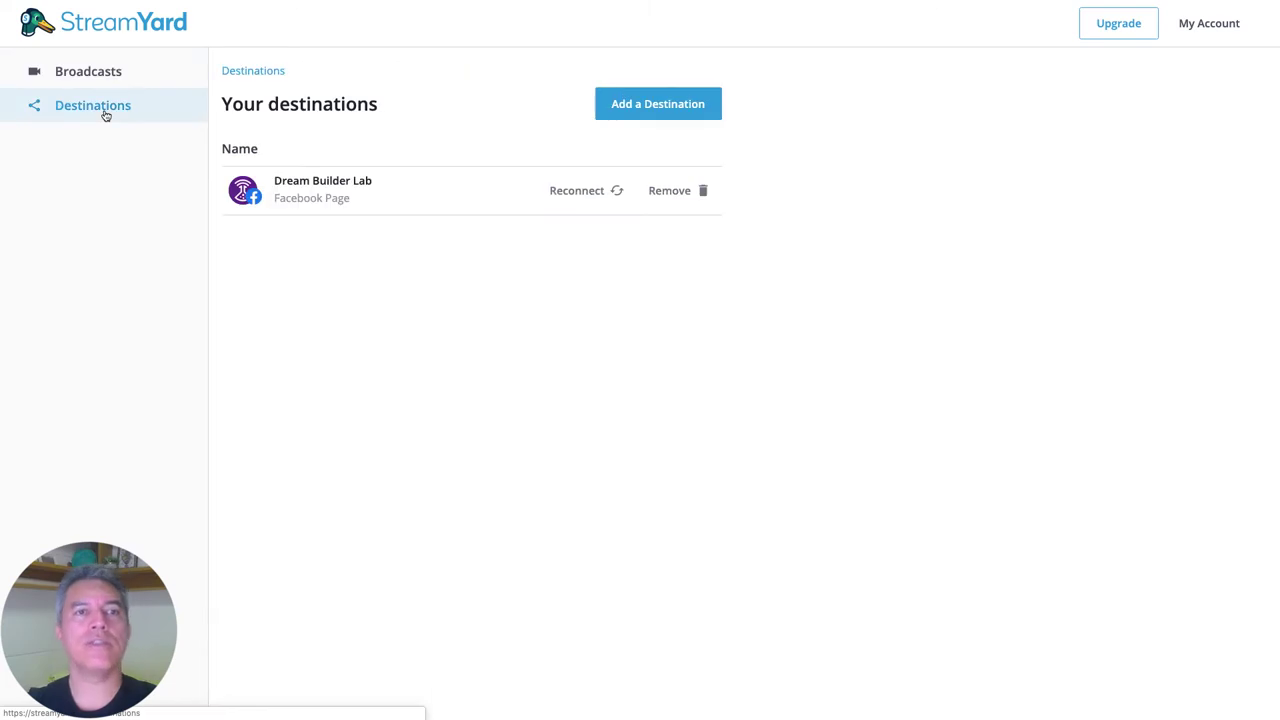
left_click(620, 103)
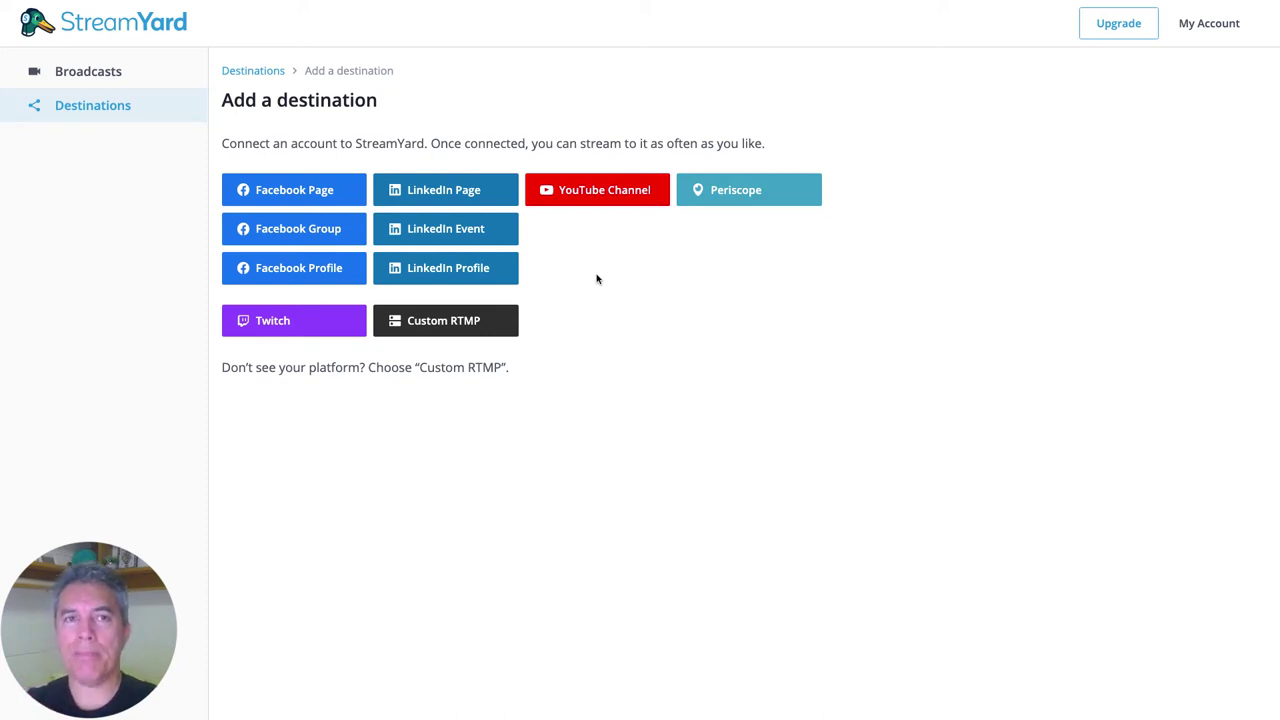
left_click(312, 190)
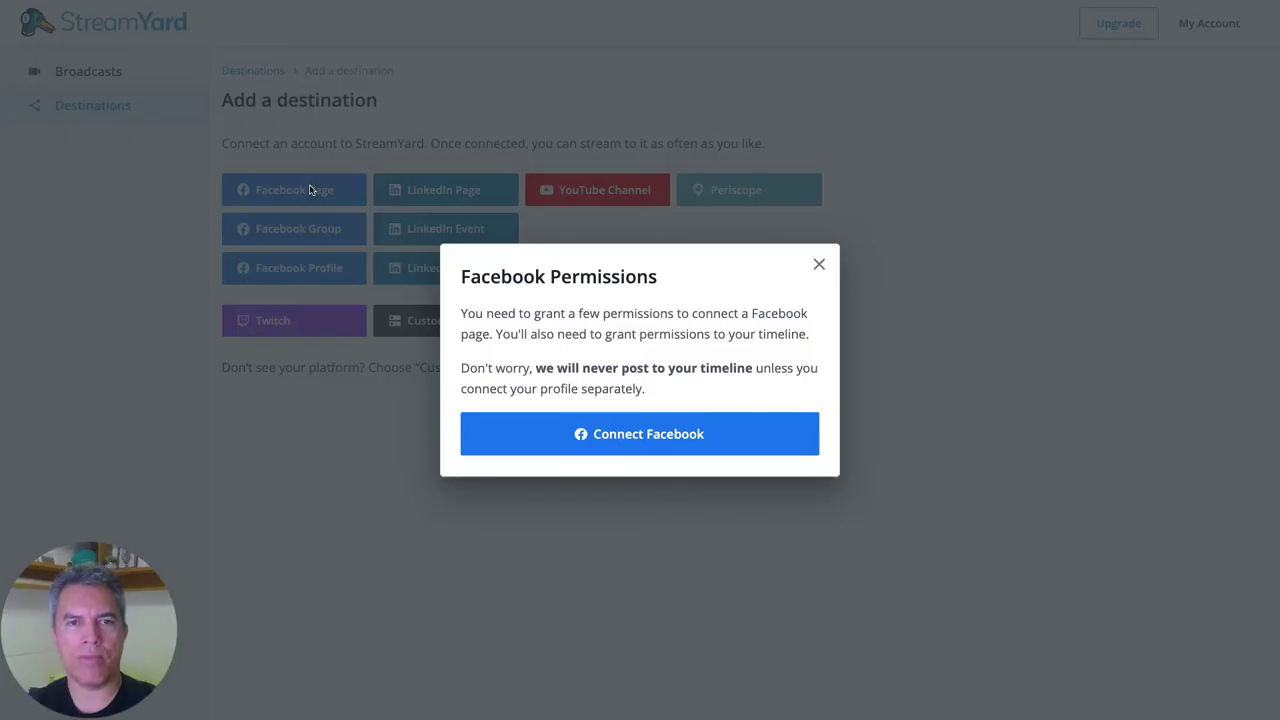
left_click(680, 436)
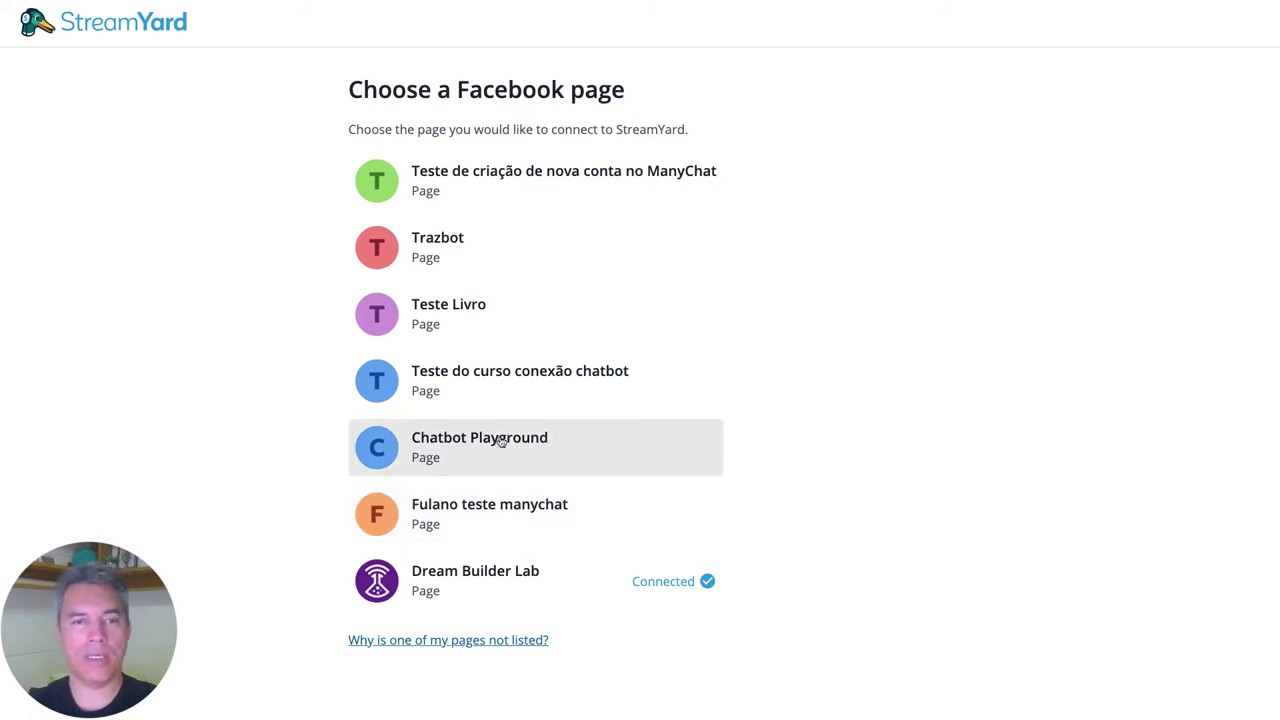
left_click(507, 379)
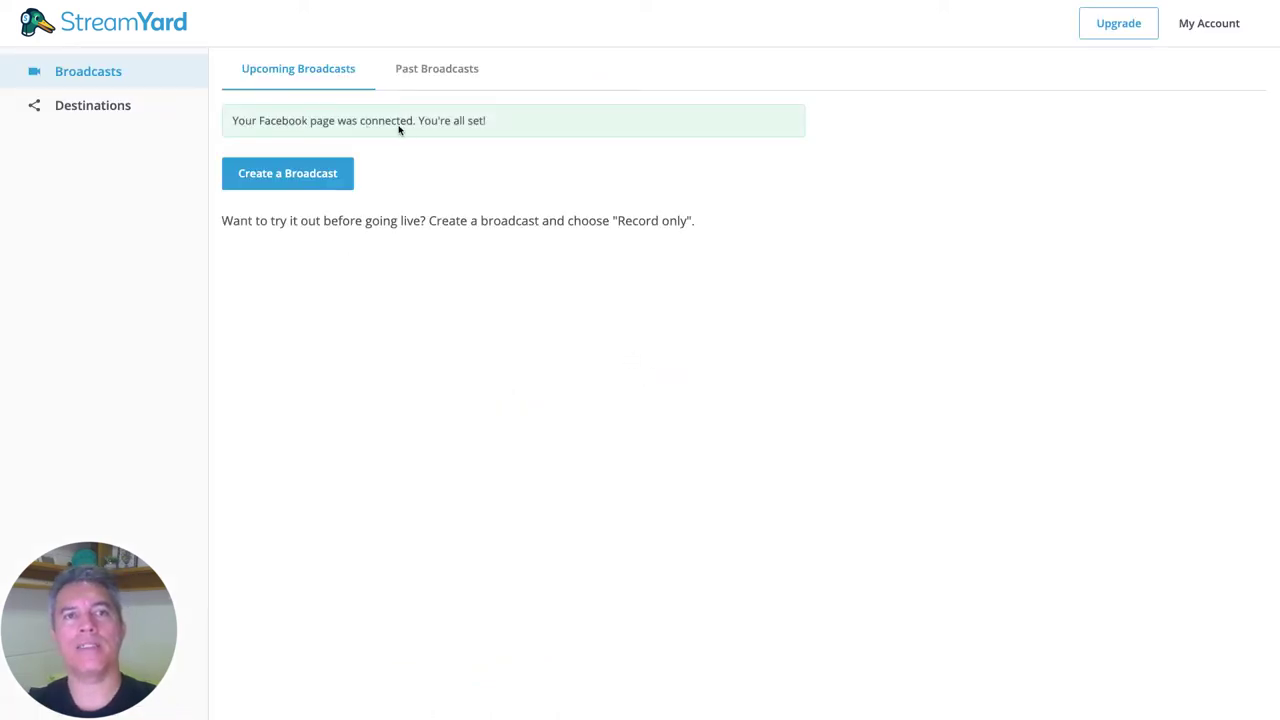
Step: Add the Dream Builder Lab YouTube channel as a destination and permit StreamYard to manage the YouTube account
left_click(119, 113)
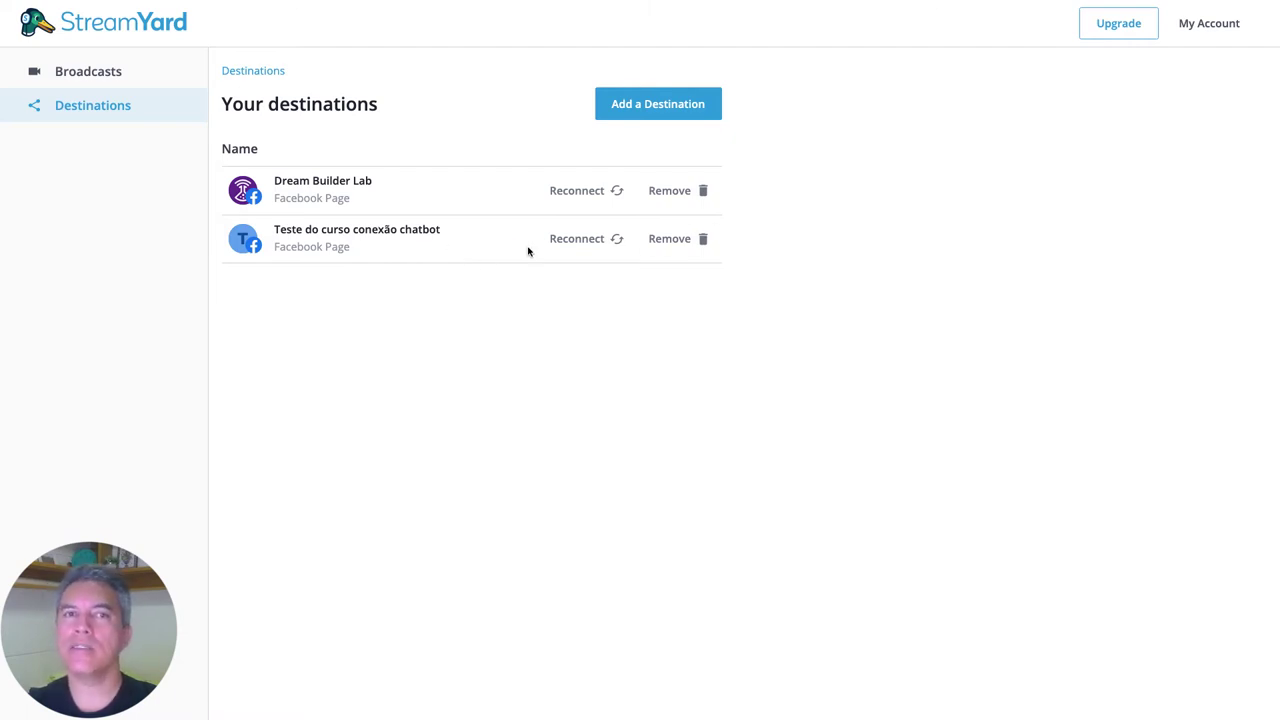
left_click(646, 104)
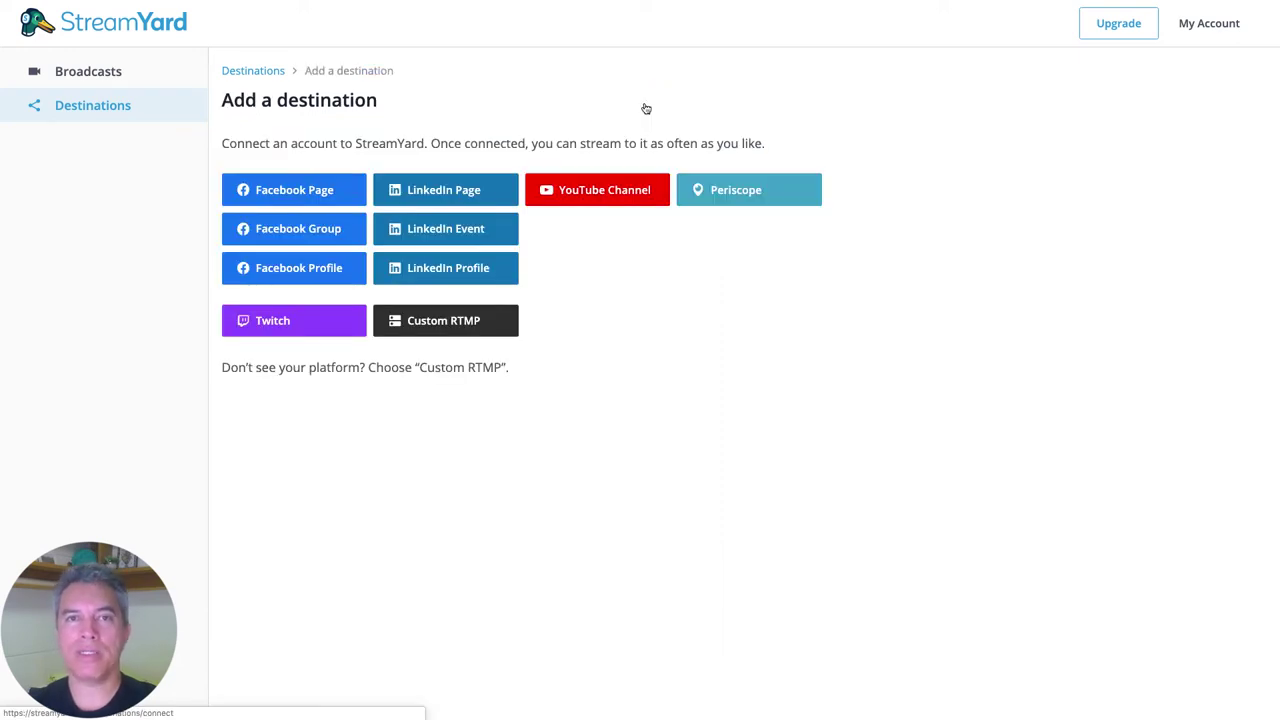
left_click(603, 196)
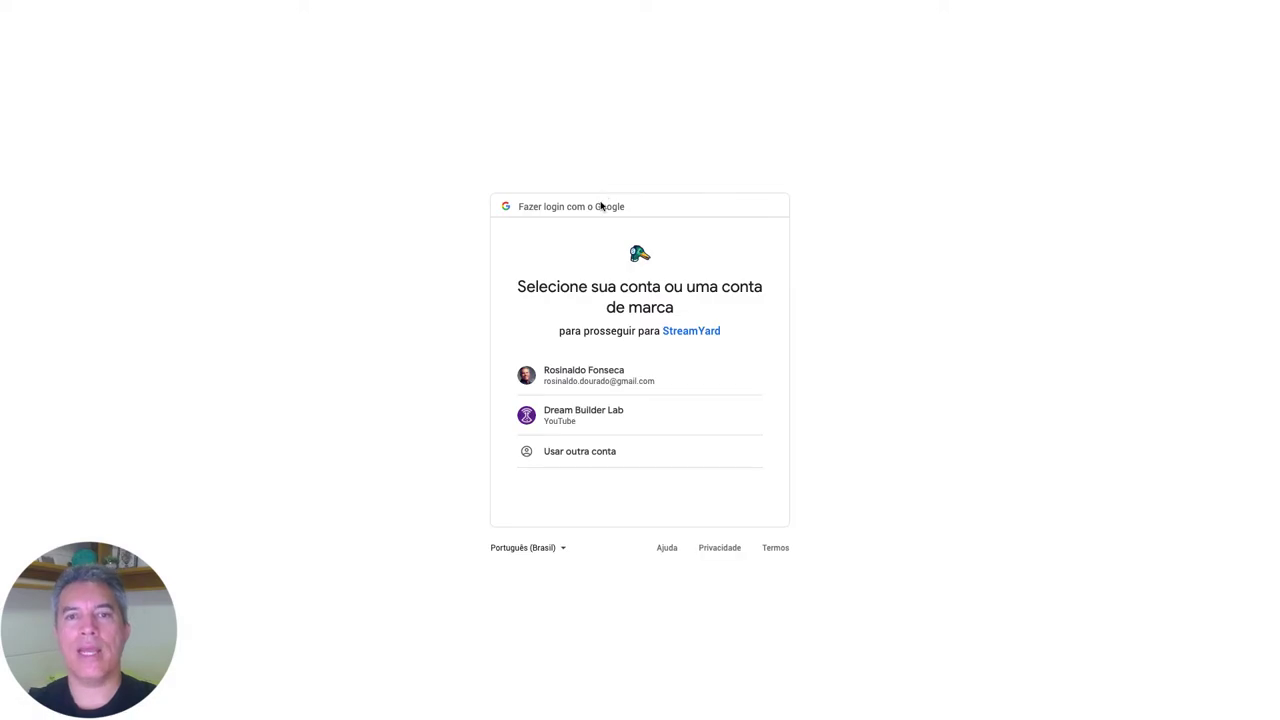
left_click(613, 414)
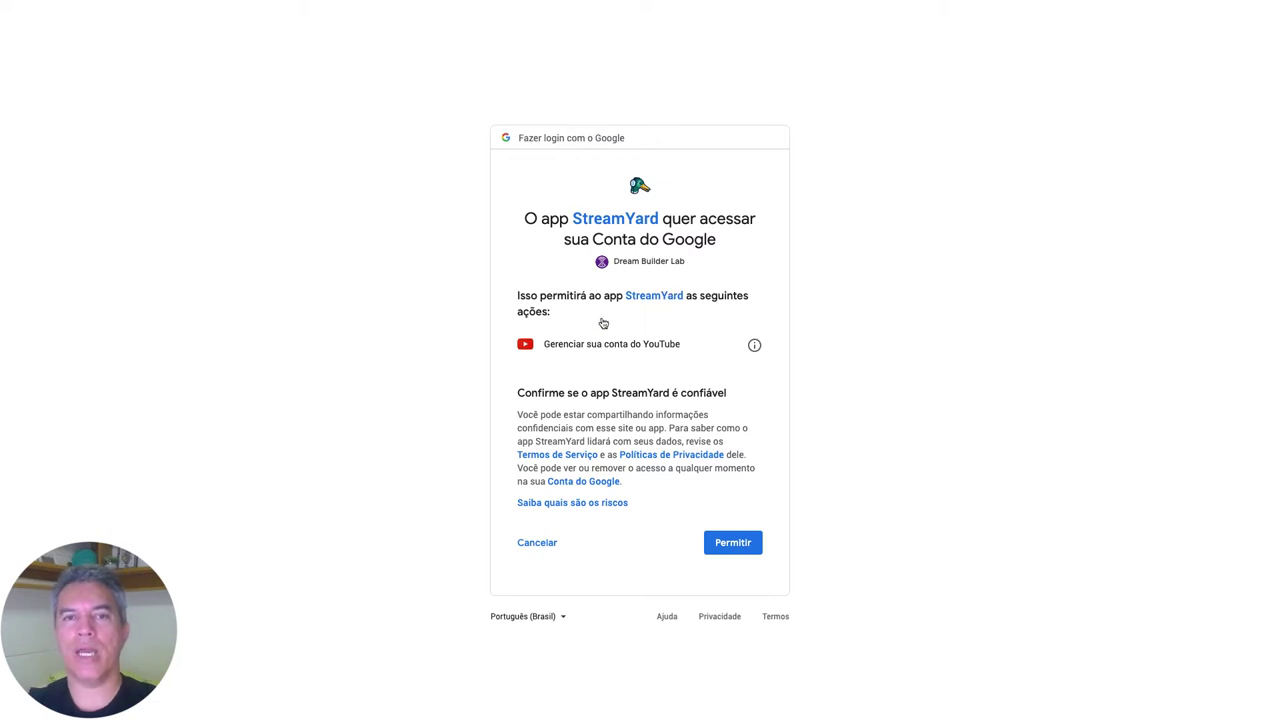
left_click(733, 545)
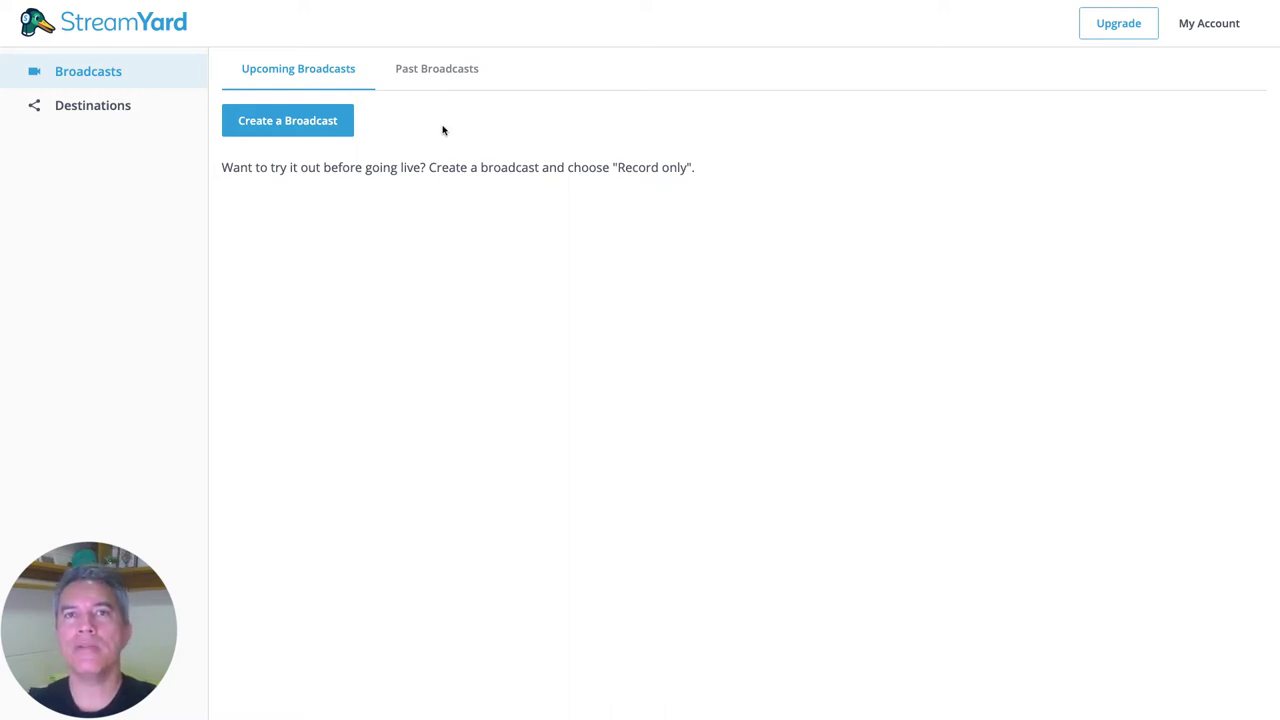
Step: Start a broadcast to the Dream Builder Lab YouTube channel with the title "Nome da Live" and description "Explique o conteúdo"
left_click(321, 124)
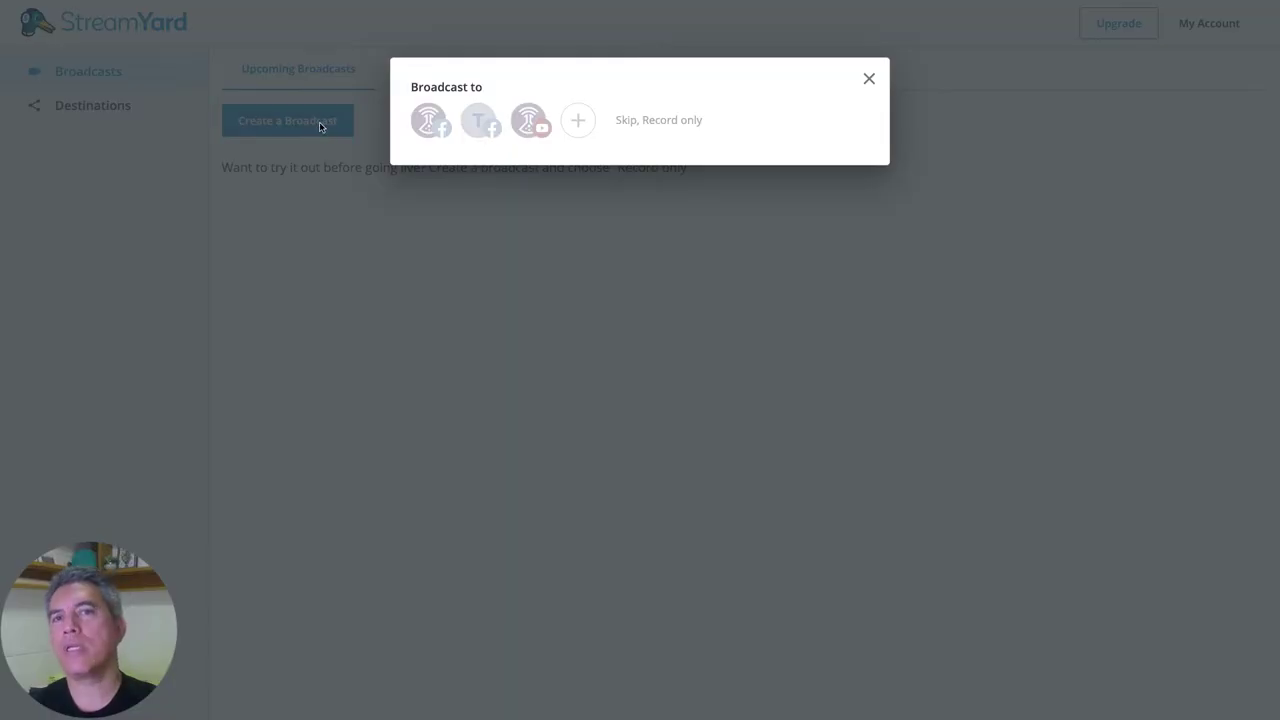
left_click(530, 122)
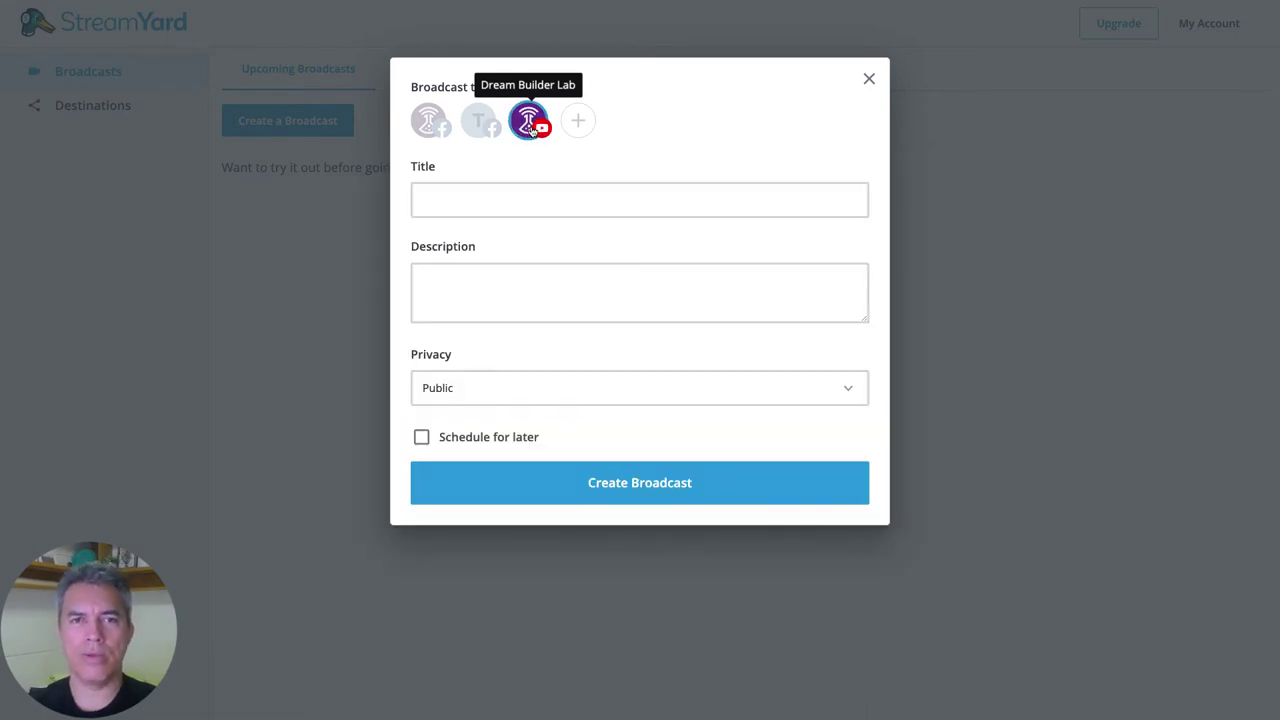
left_click(462, 194)
type("Nome da Live")
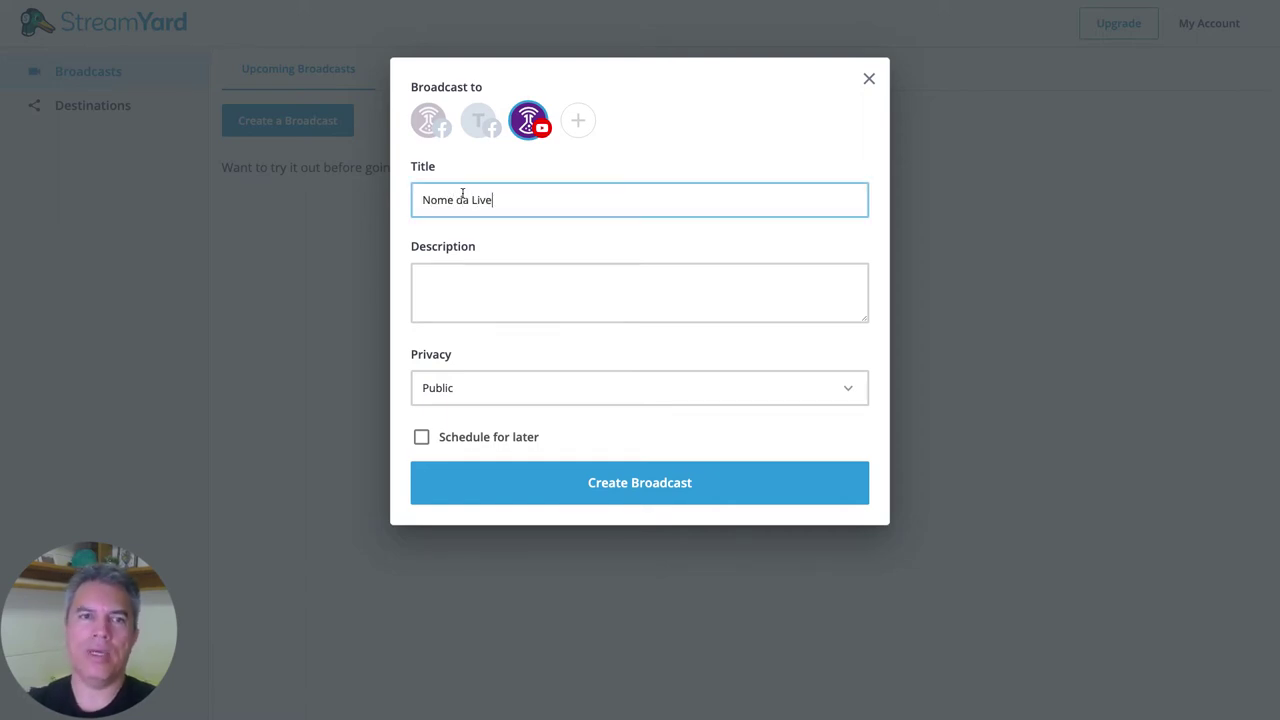
left_click(474, 283)
type("Explique")
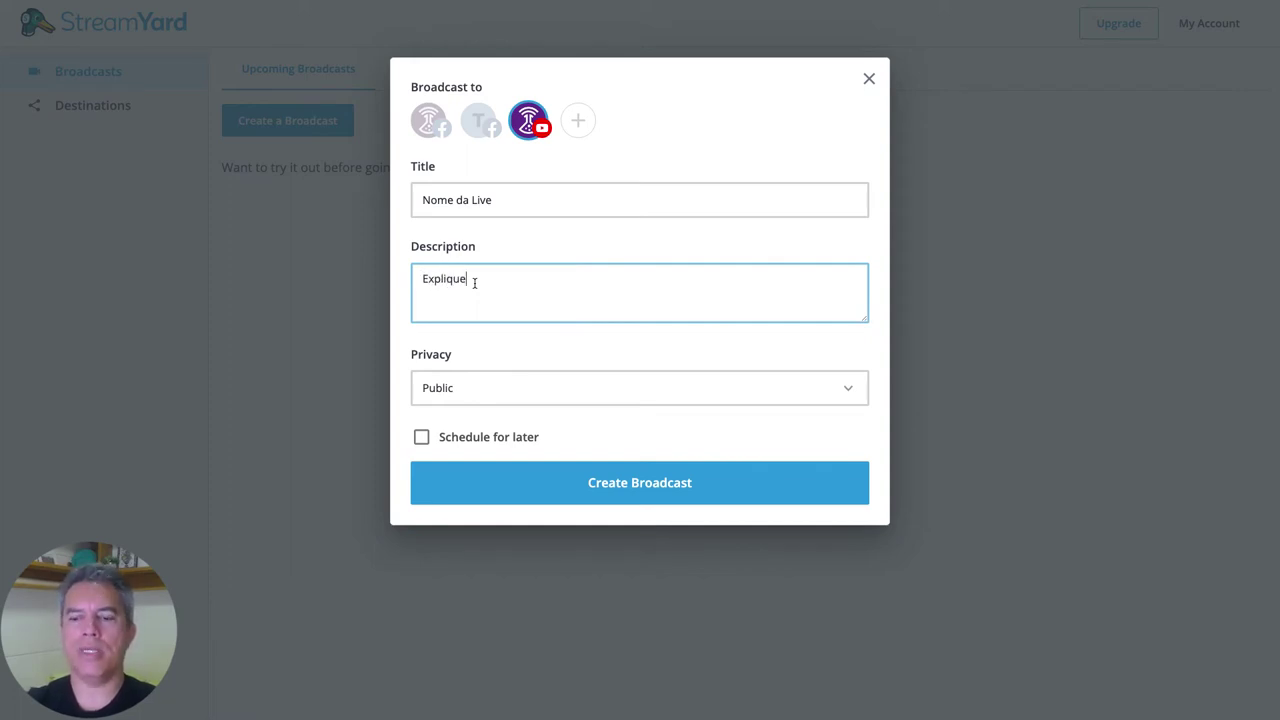
type(" o conteúdo")
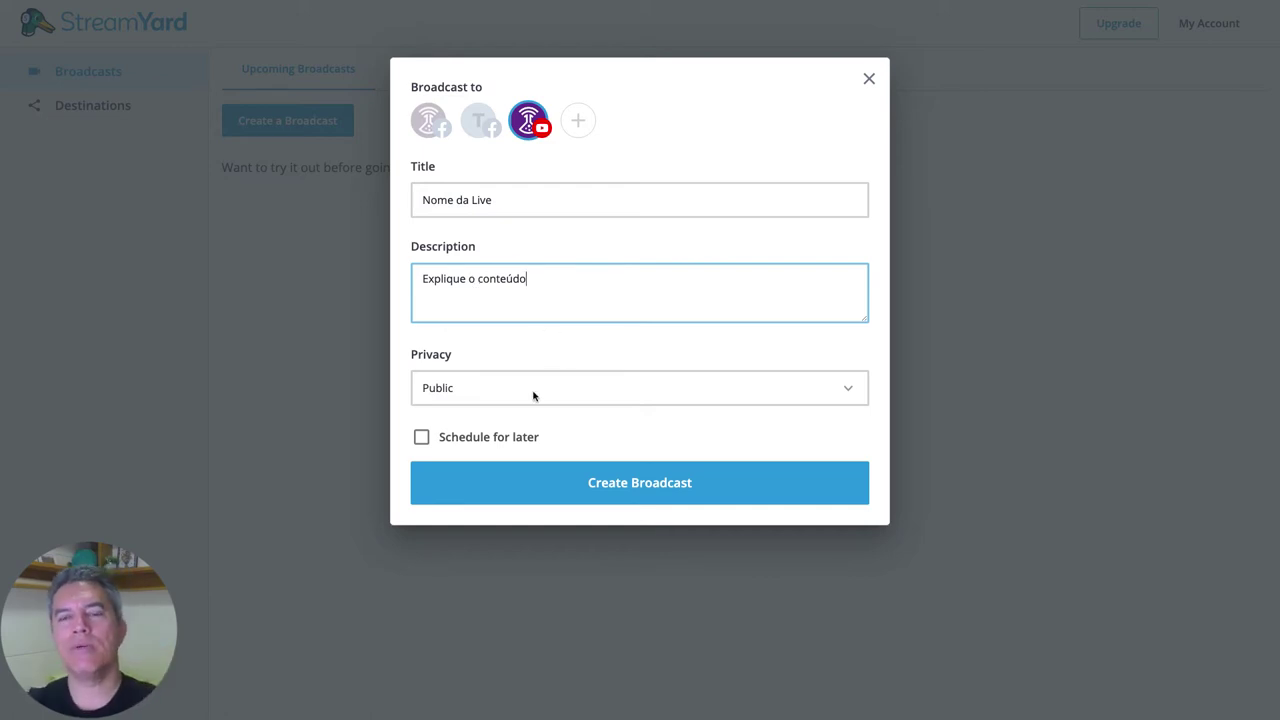
Step: Review the privacy options for the YouTube broadcast and set its privacy to Private
left_click(847, 391)
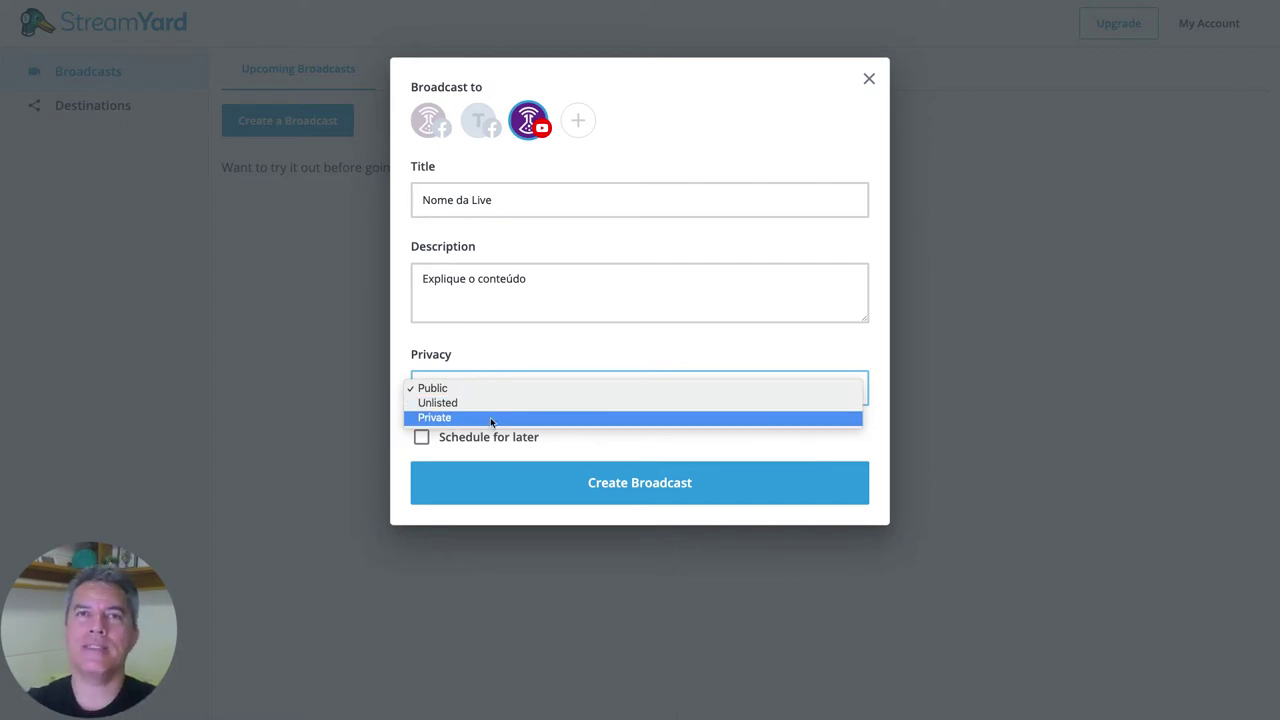
left_click(545, 344)
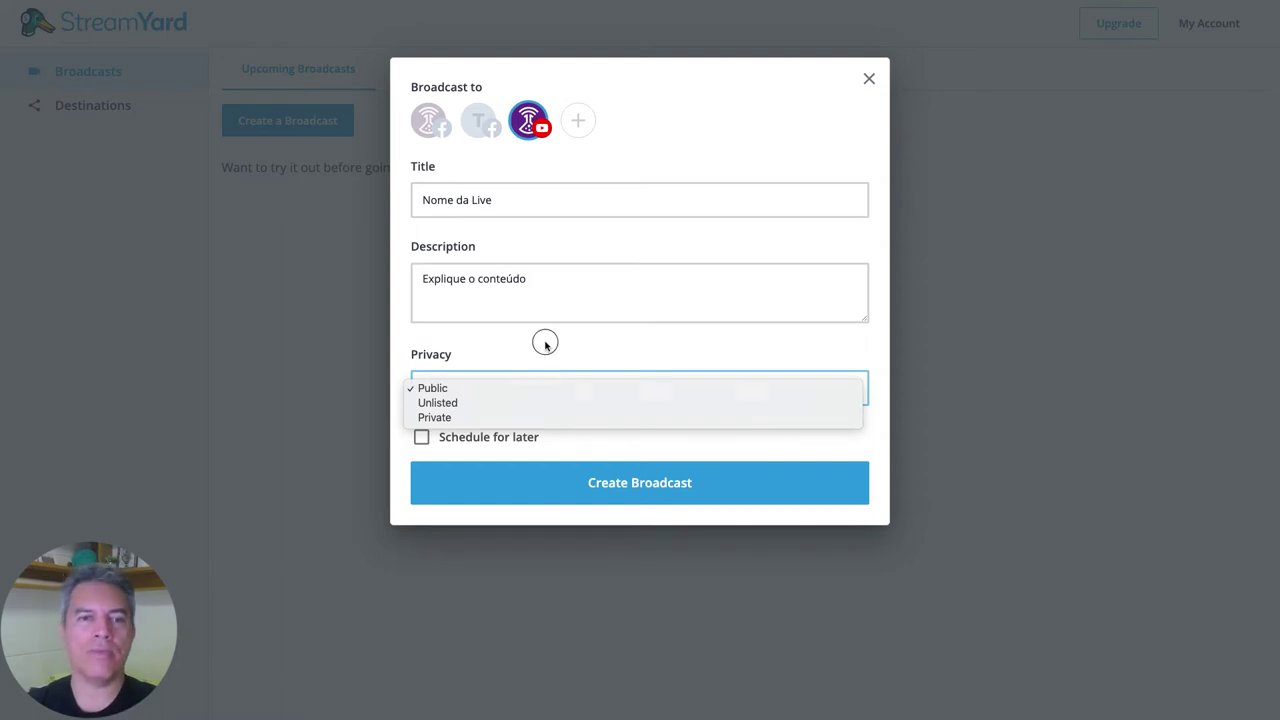
left_click(494, 386)
left_click(452, 417)
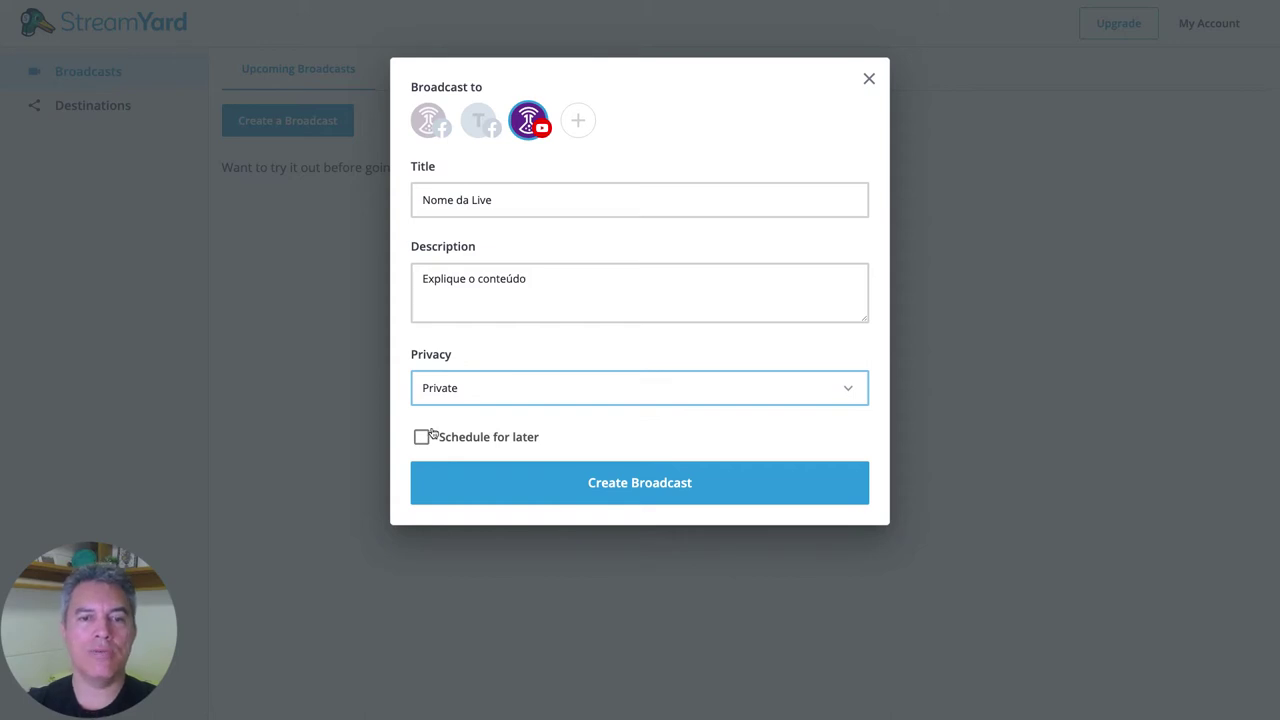
Step: Create the YouTube broadcast and allow StreamYard to use the microphone and camera
left_click(642, 485)
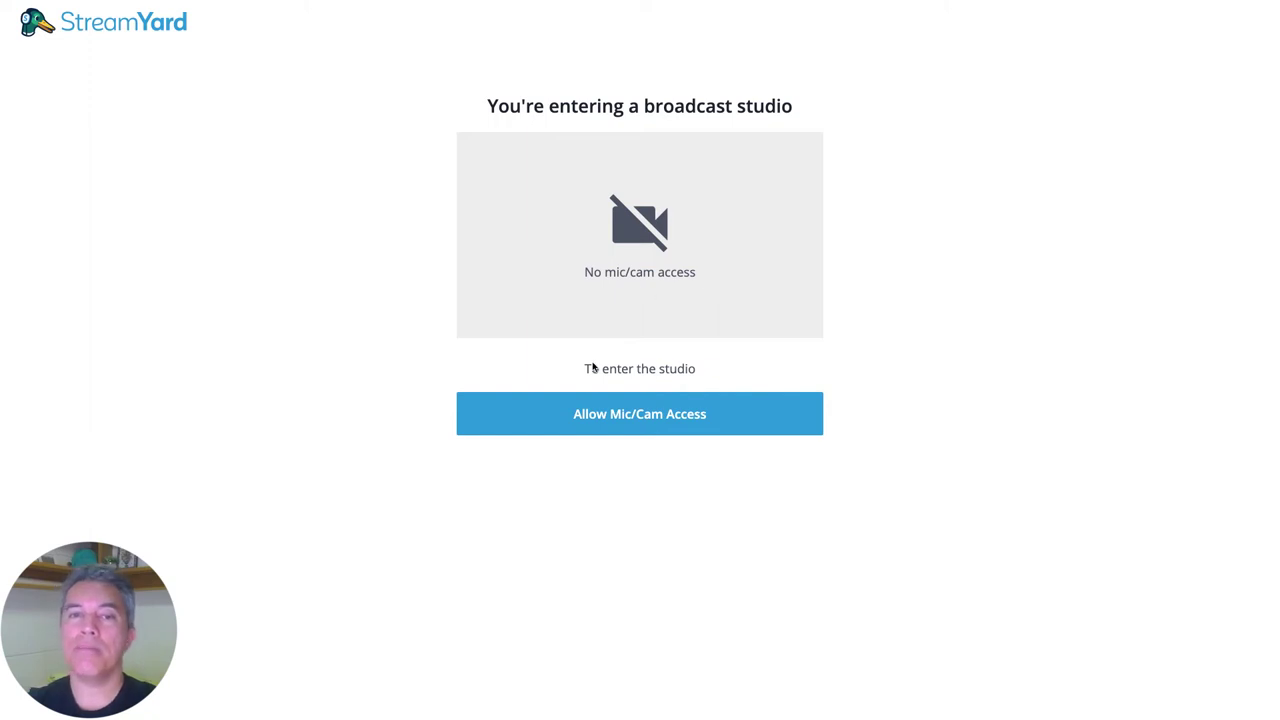
left_click(546, 420)
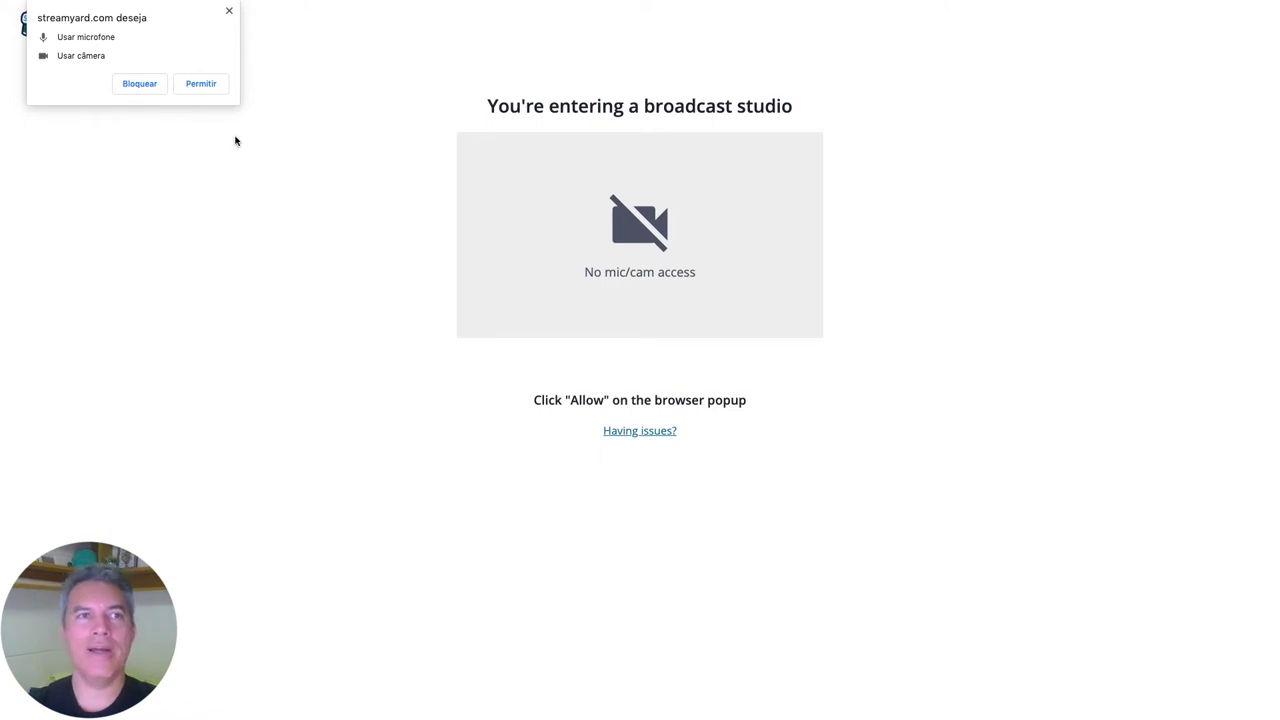
left_click(201, 84)
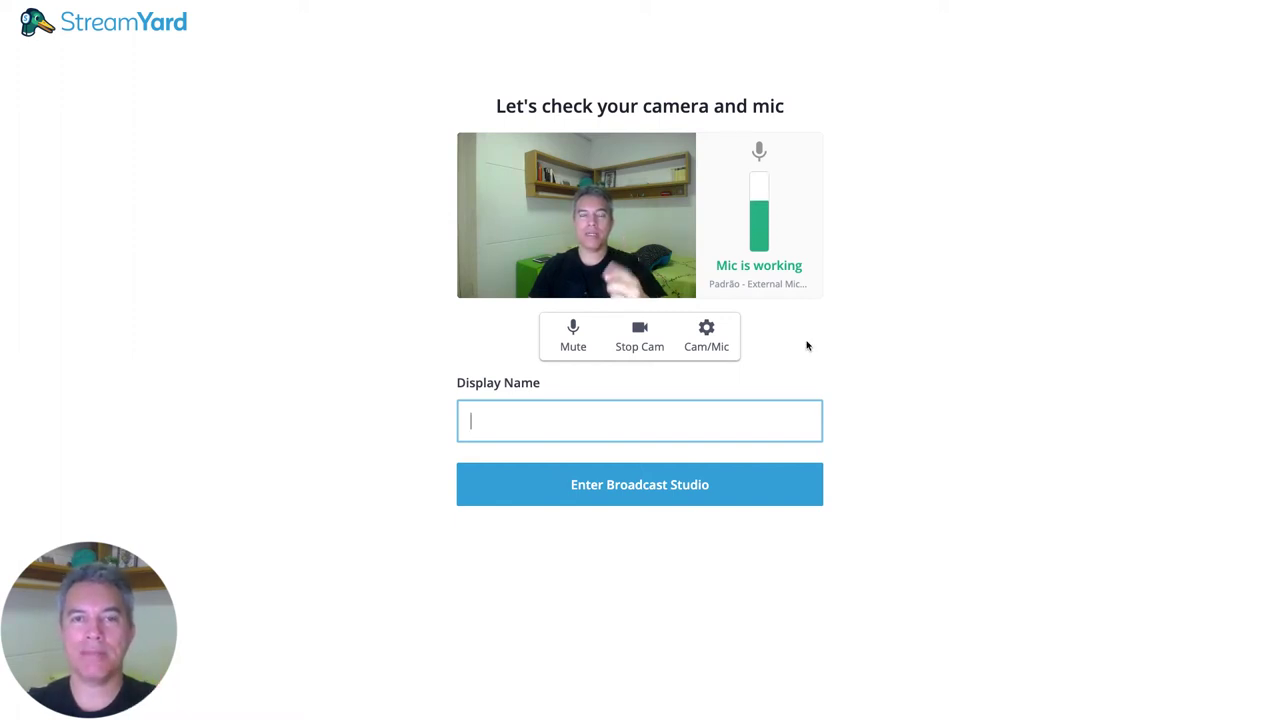
Step: Try the FaceTime HD Camera in the camera settings, and switch back to the Logitech Webcam C930e
left_click(710, 330)
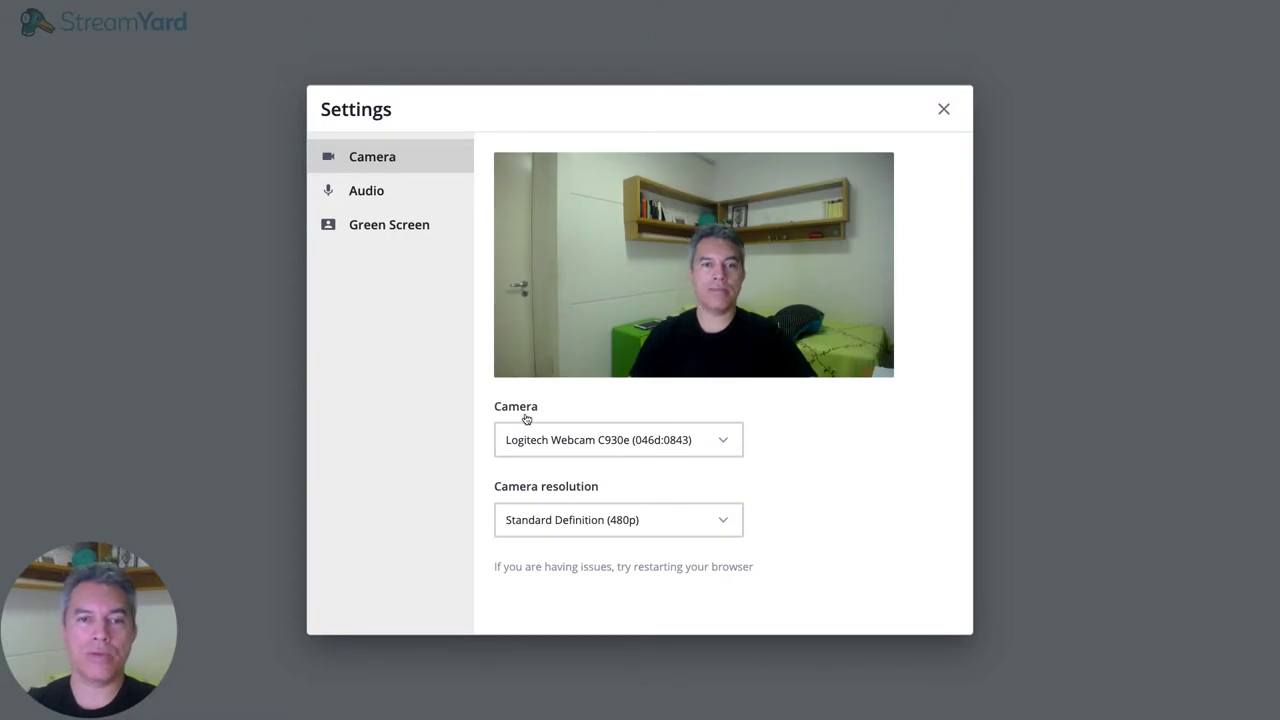
left_click(724, 443)
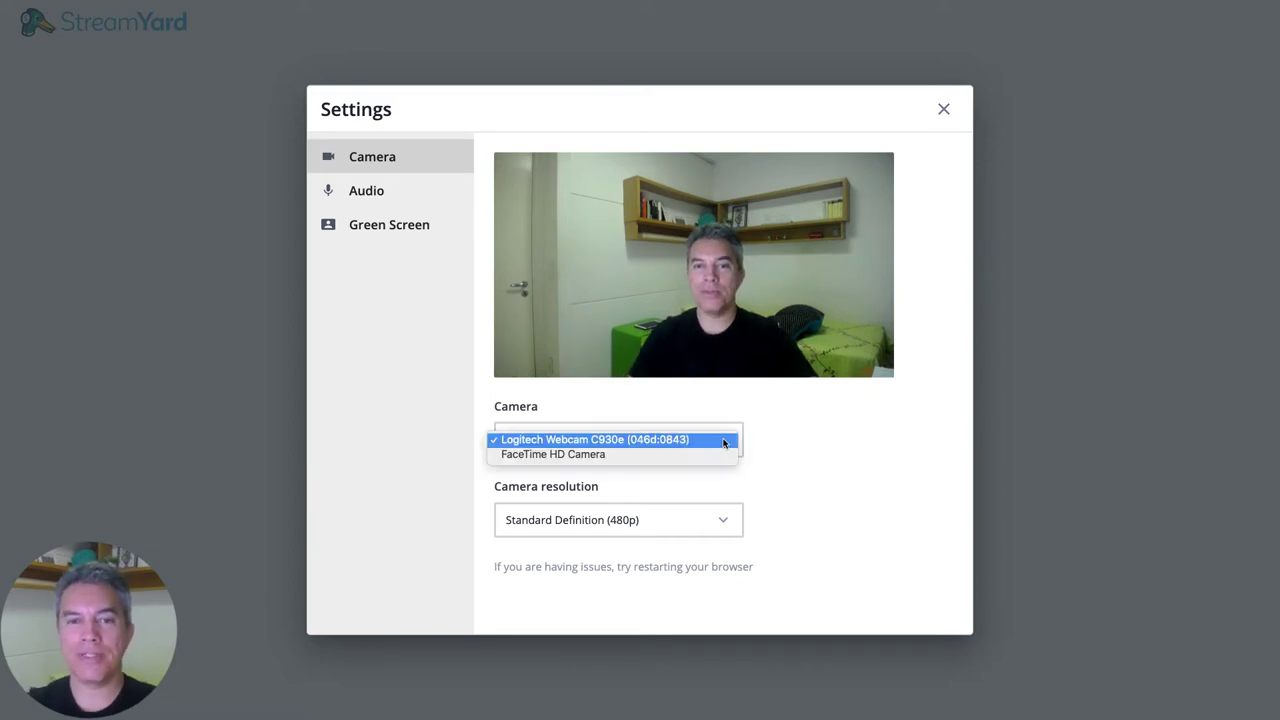
left_click(580, 455)
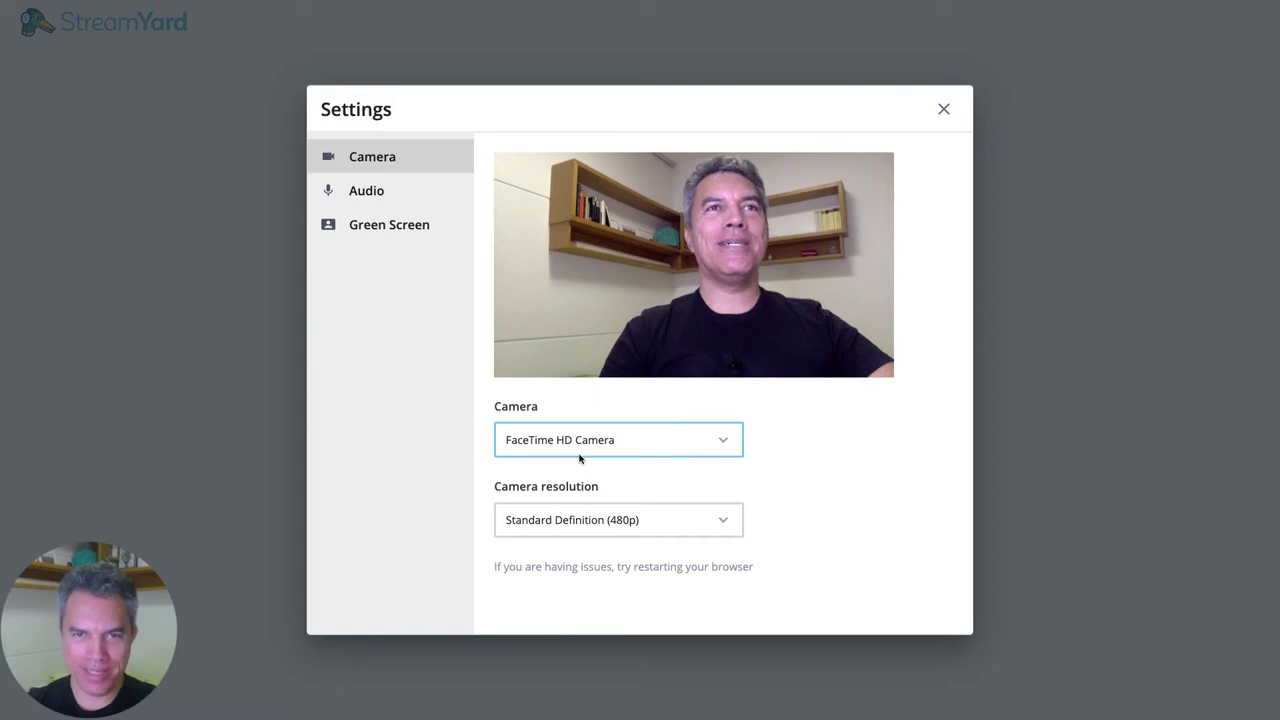
left_click(728, 441)
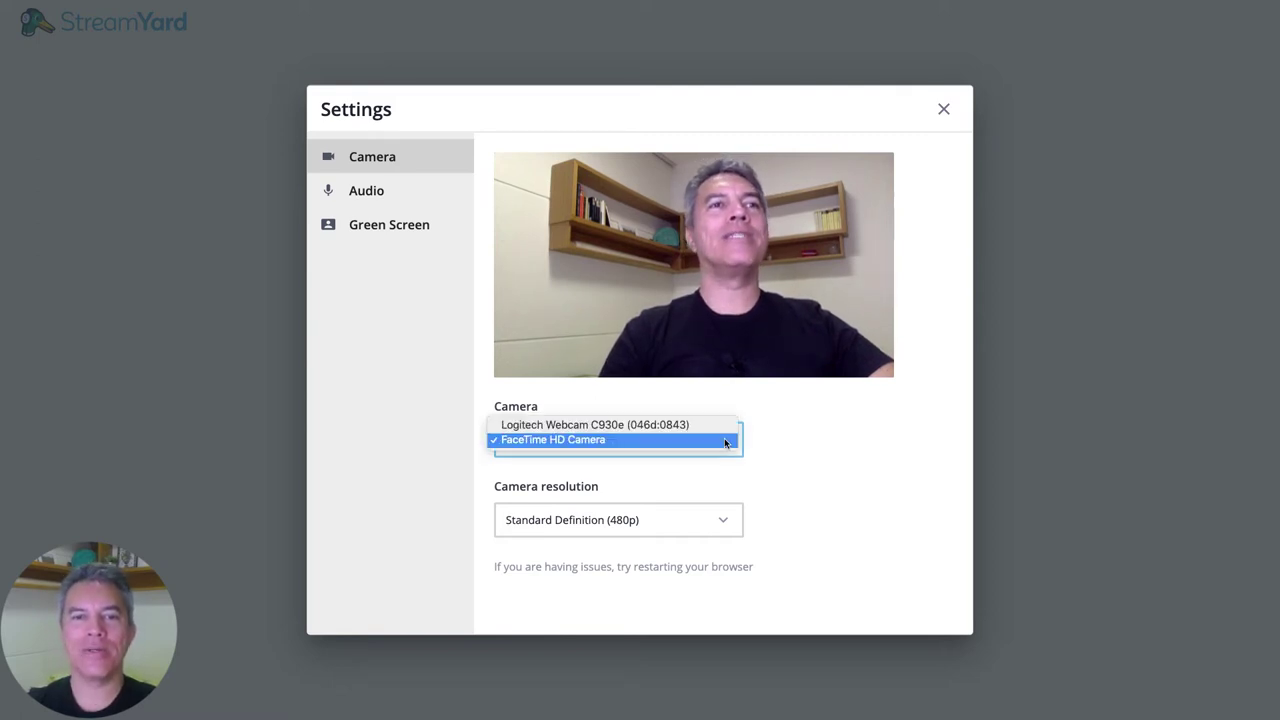
left_click(609, 437)
key("Up")
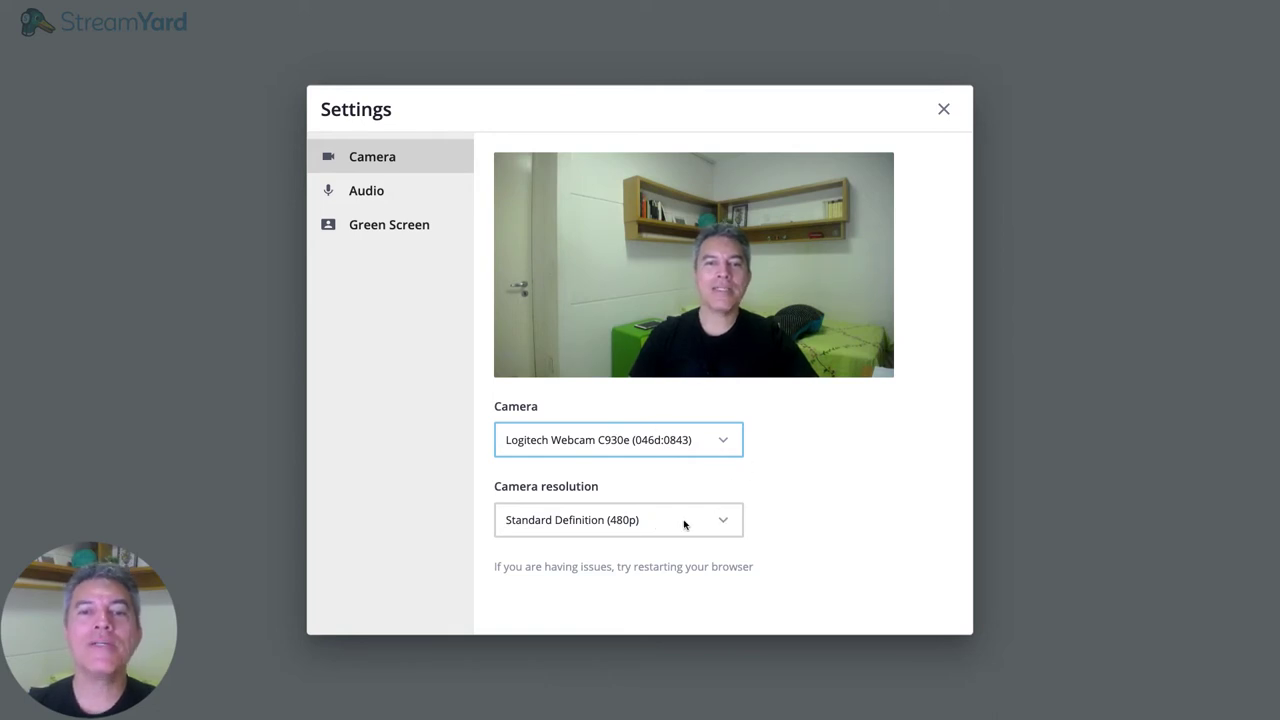
Step: Set the camera resolution to High Definition (720p), and review the audio and green screen settings
left_click(723, 522)
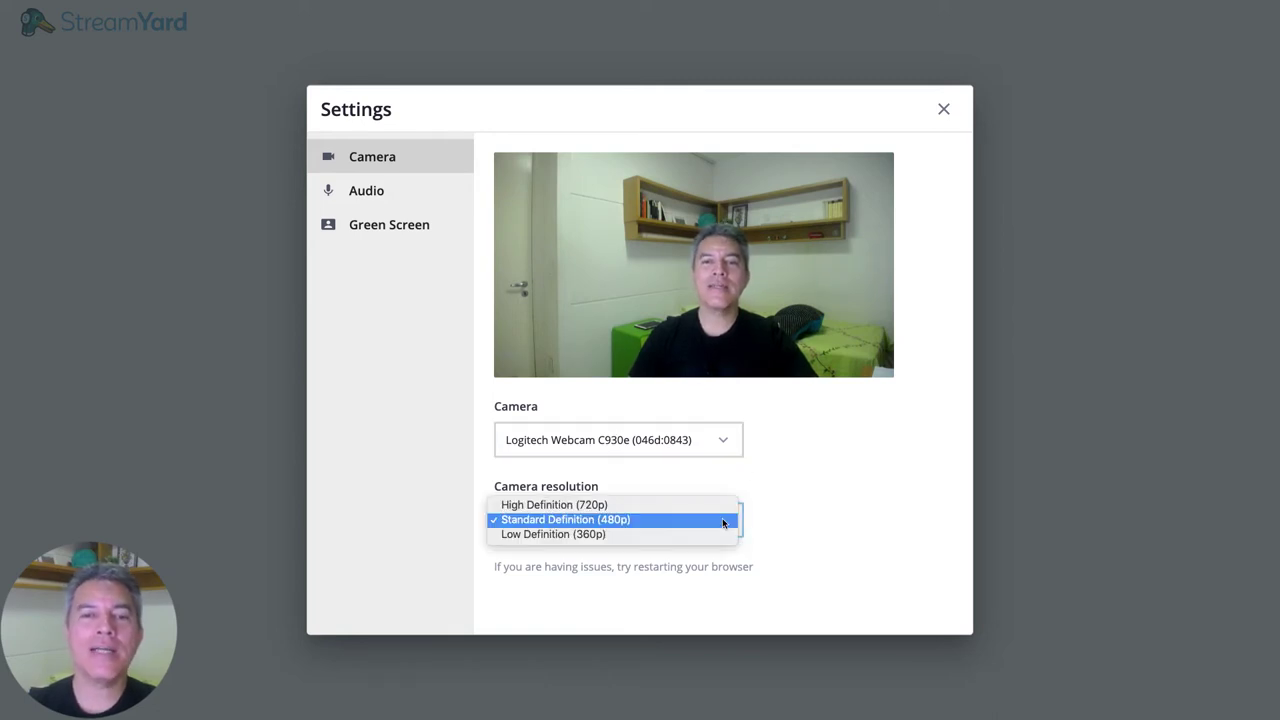
left_click(598, 505)
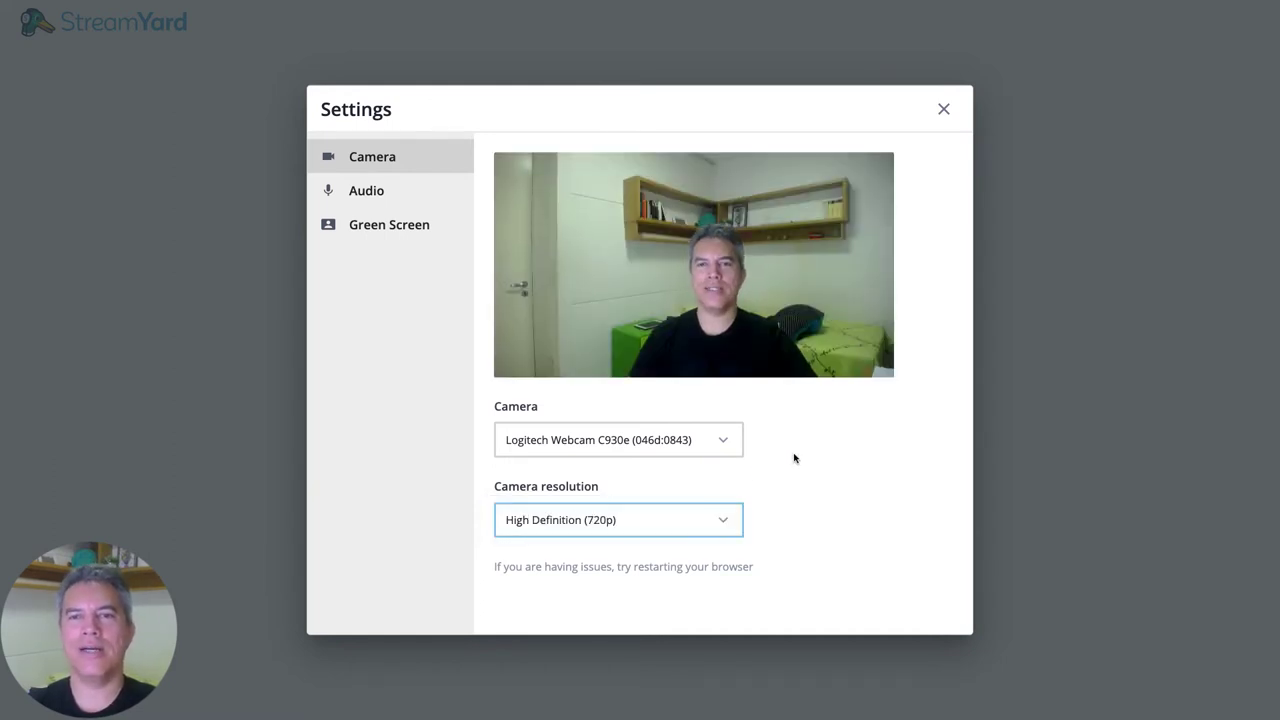
left_click(366, 190)
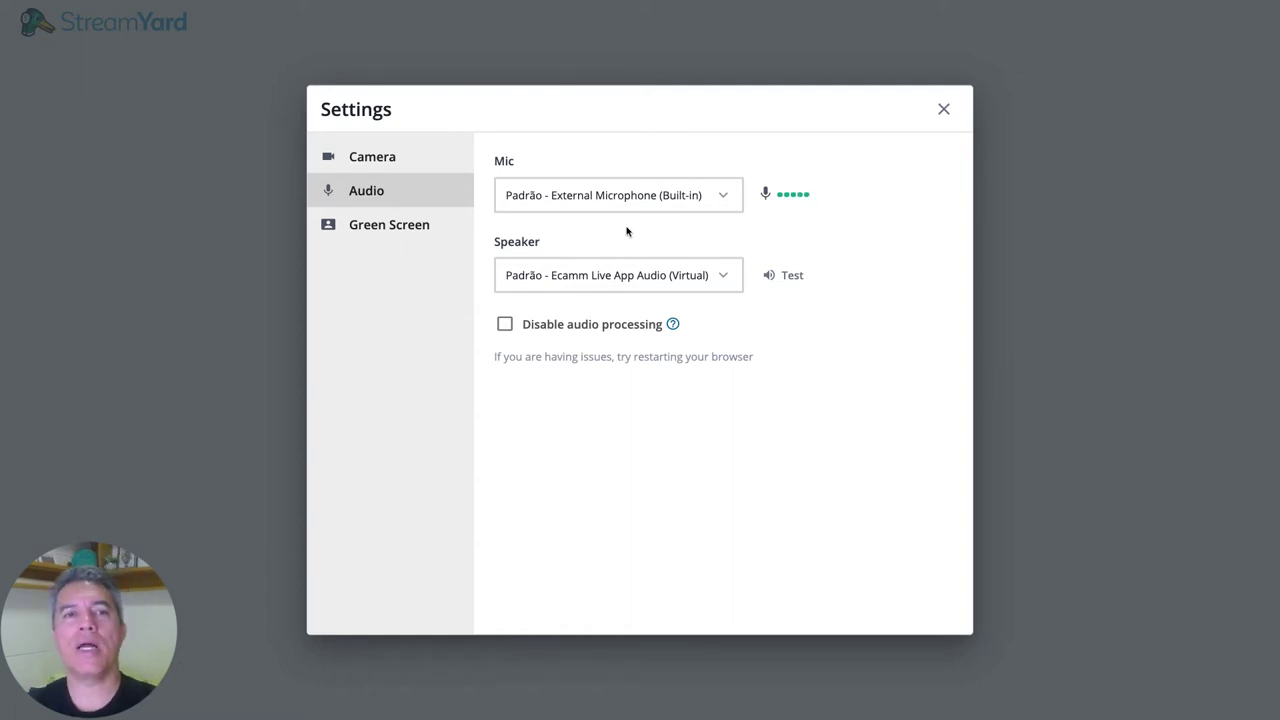
left_click(385, 228)
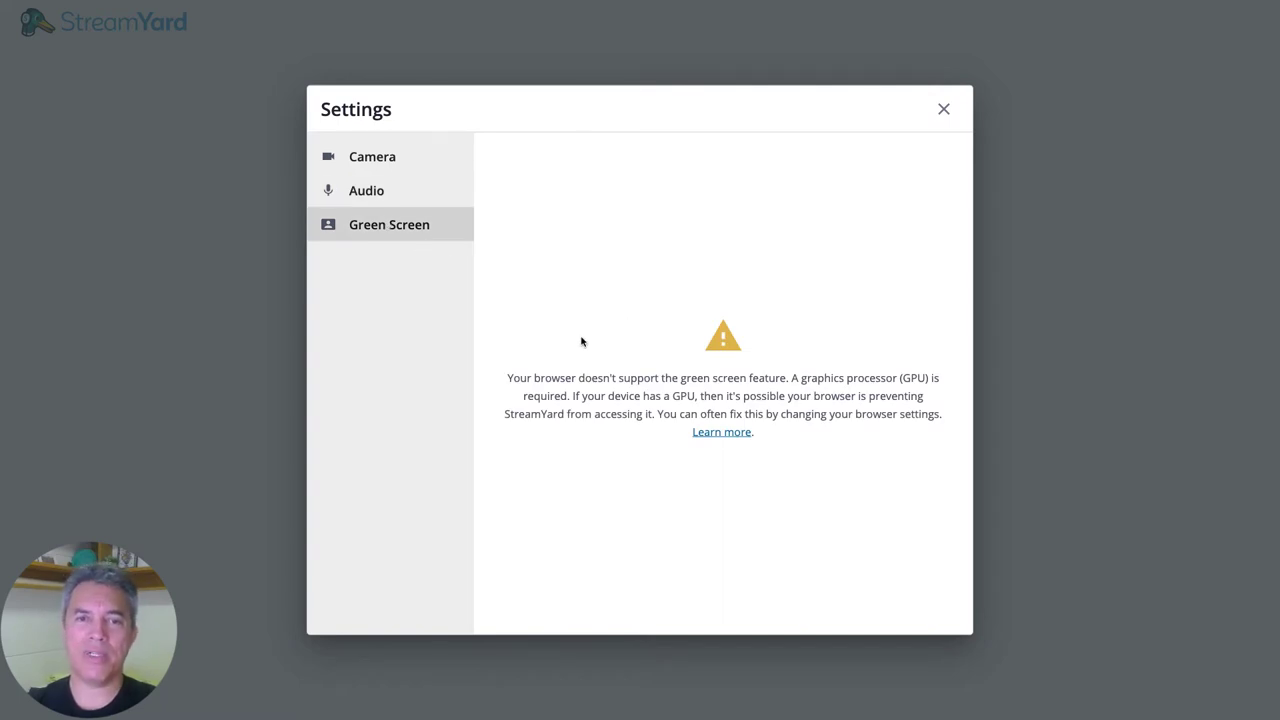
Step: Read the green screen notice about browser support and the required graphics processor, and close the settings
left_click_drag(586, 377, 790, 377)
left_click(833, 377)
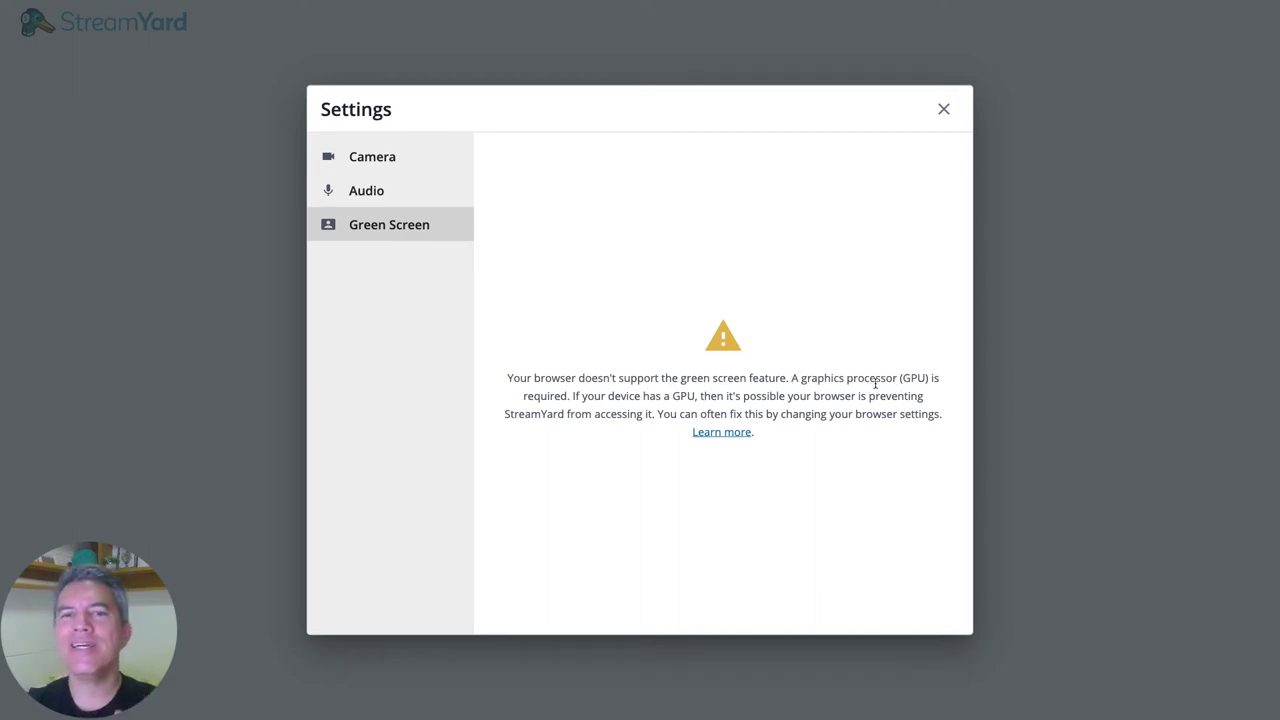
left_click_drag(897, 378, 925, 378)
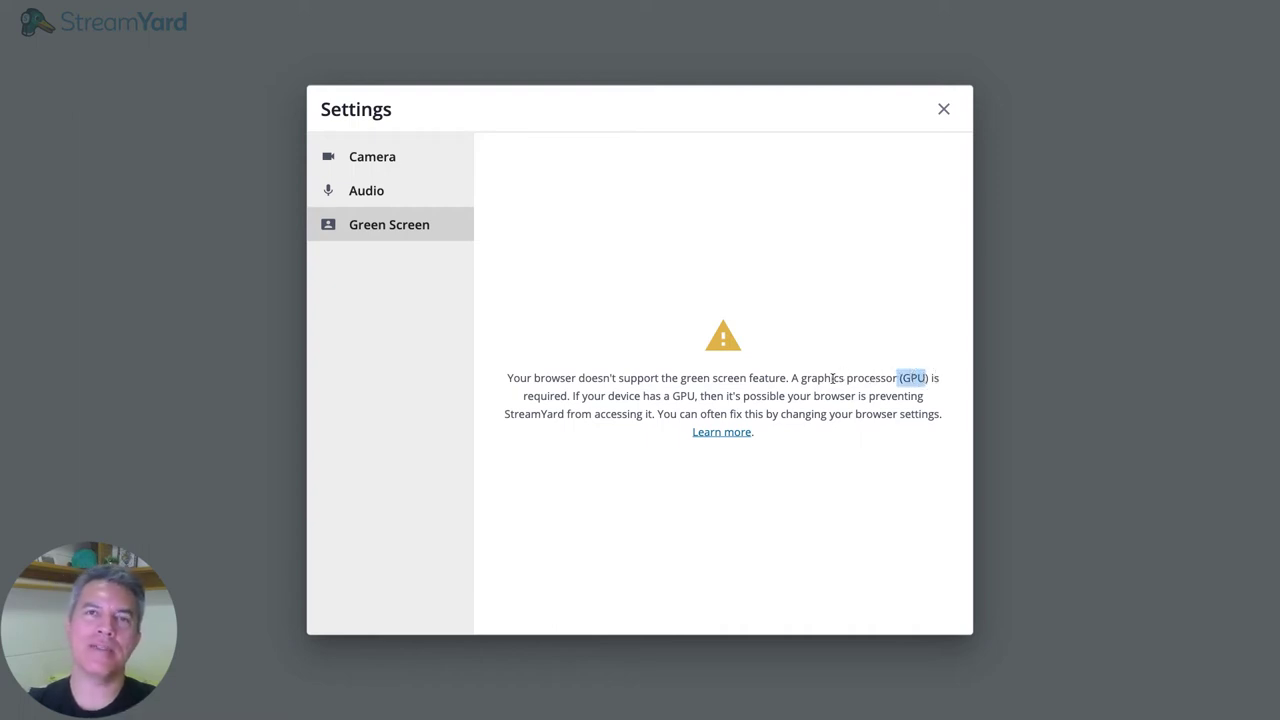
left_click(833, 378)
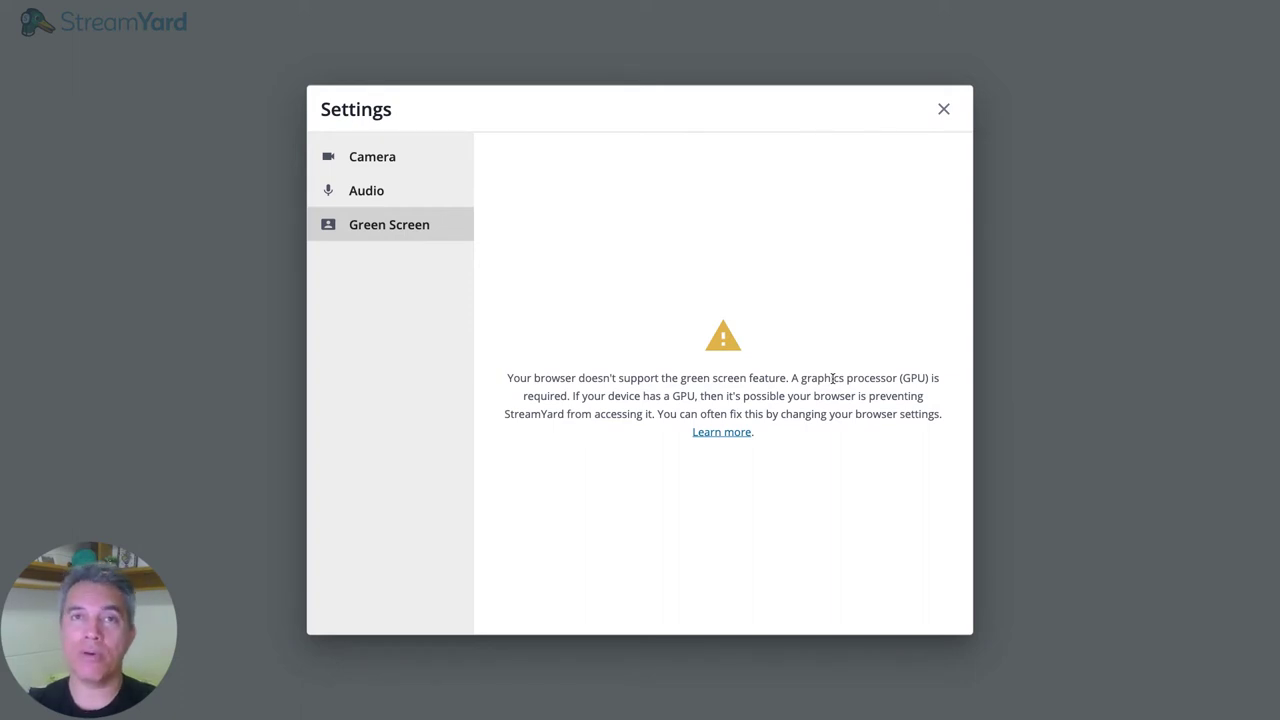
left_click_drag(801, 378, 898, 378)
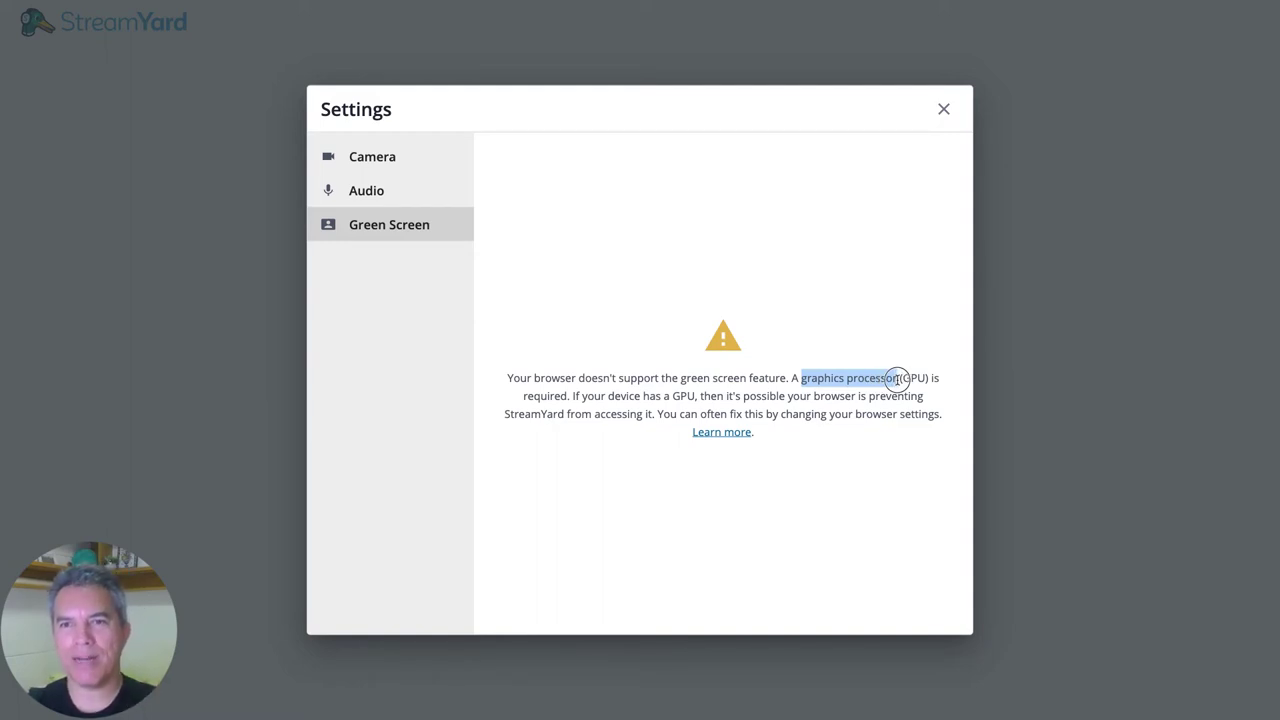
left_click_drag(898, 378, 932, 376)
left_click(902, 379)
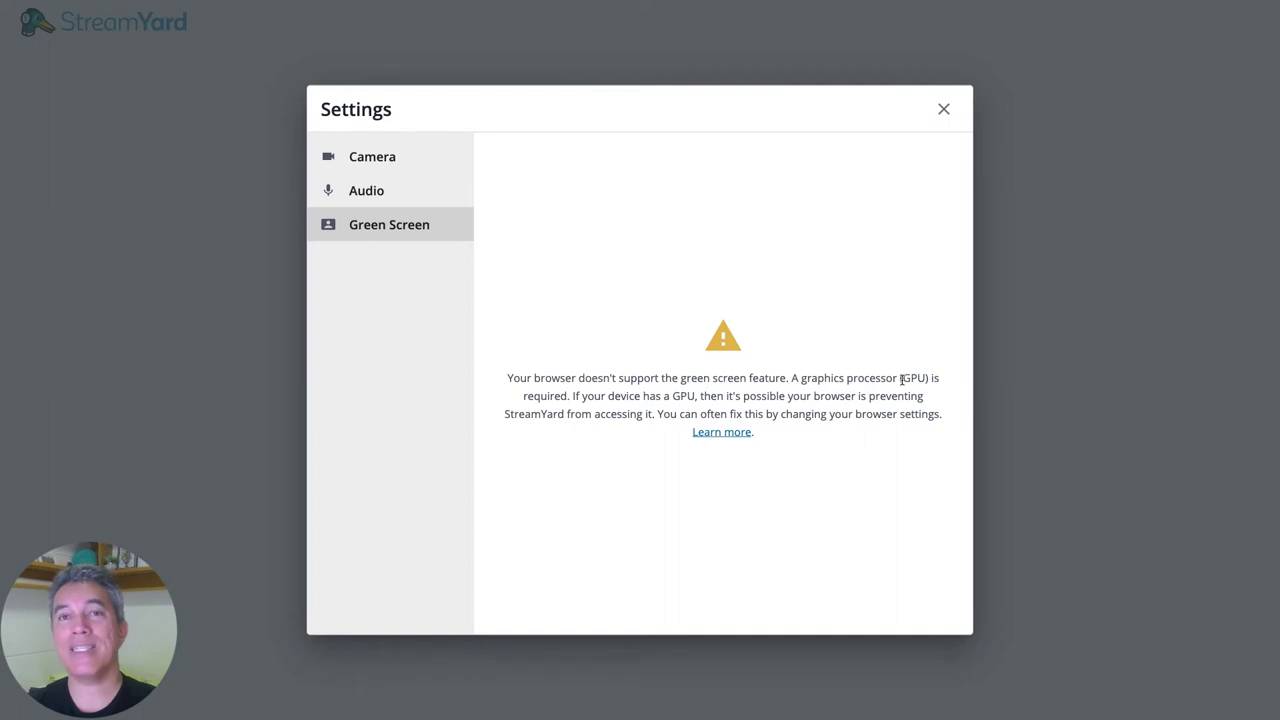
left_click_drag(800, 378, 903, 374)
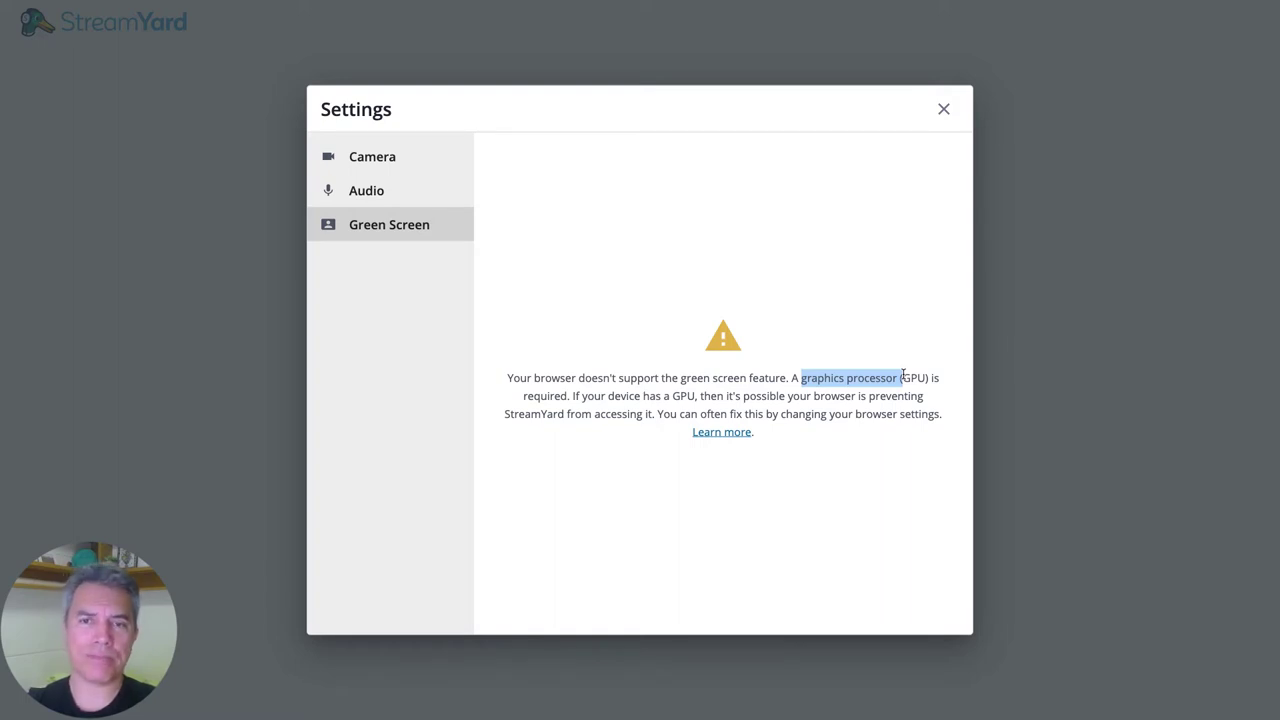
left_click(686, 311)
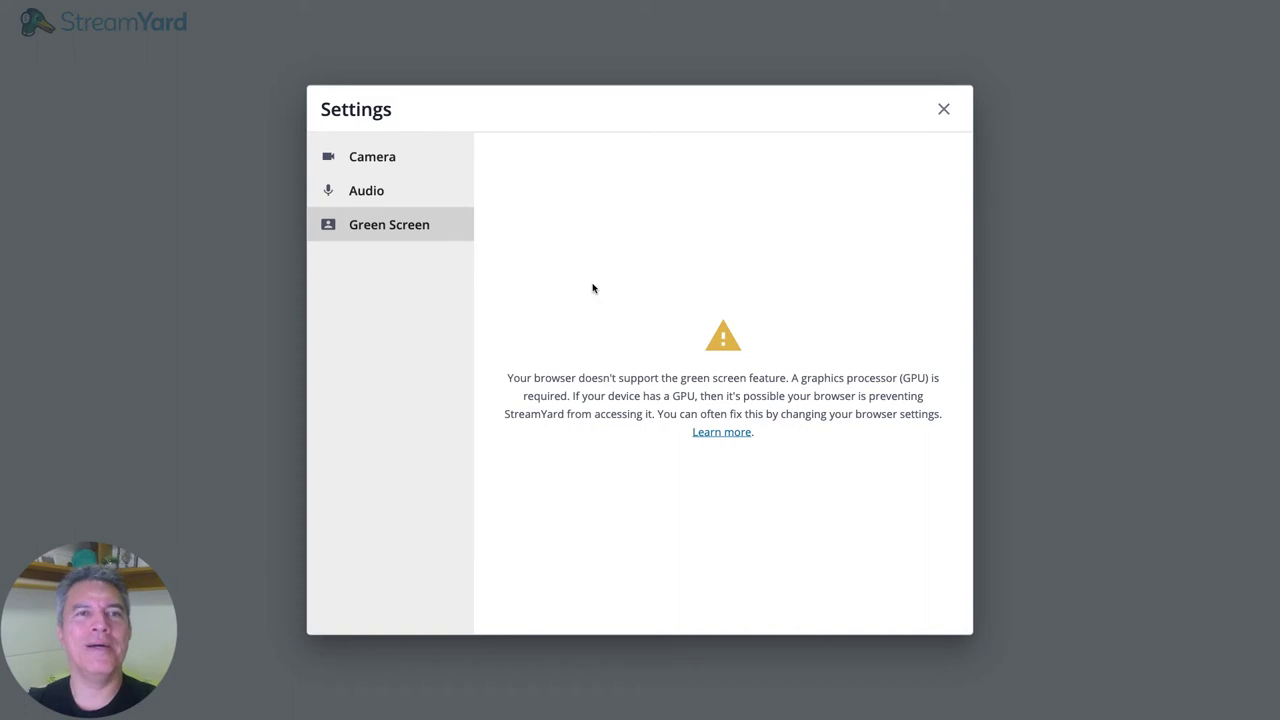
left_click(943, 110)
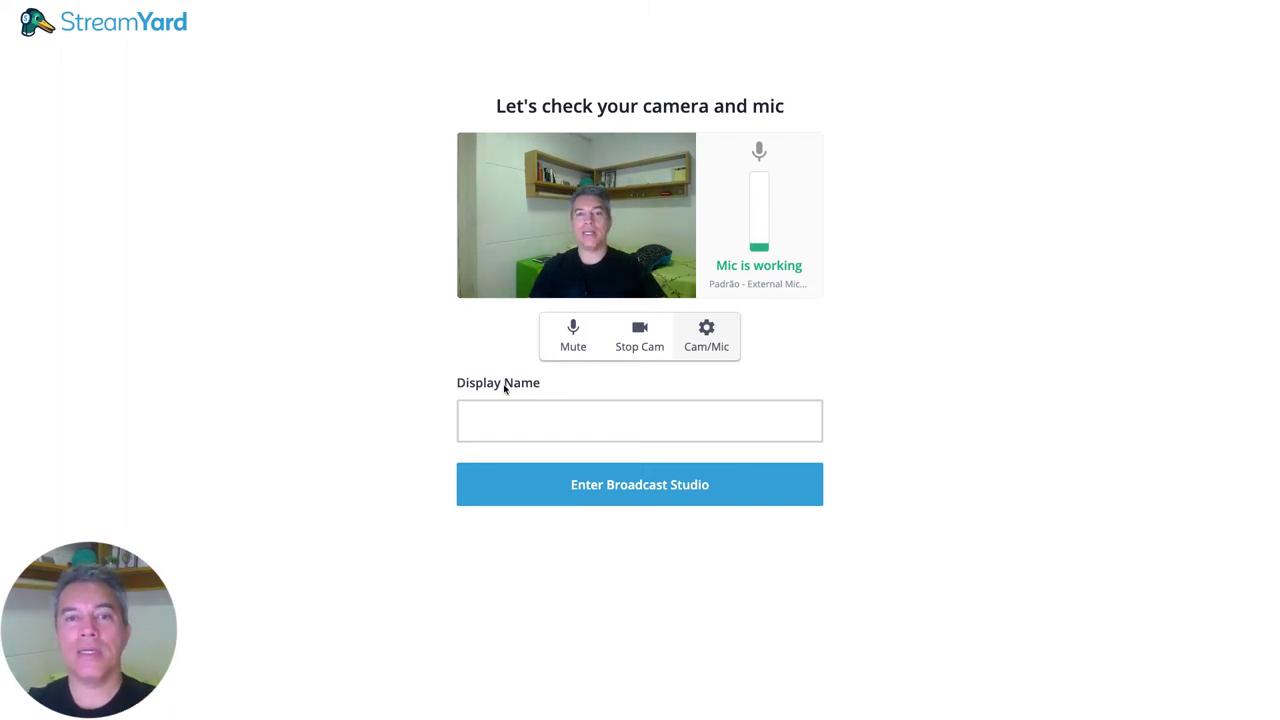
Step: Enter the presenter's full name as the display name and enter the broadcast studio
left_click(532, 427)
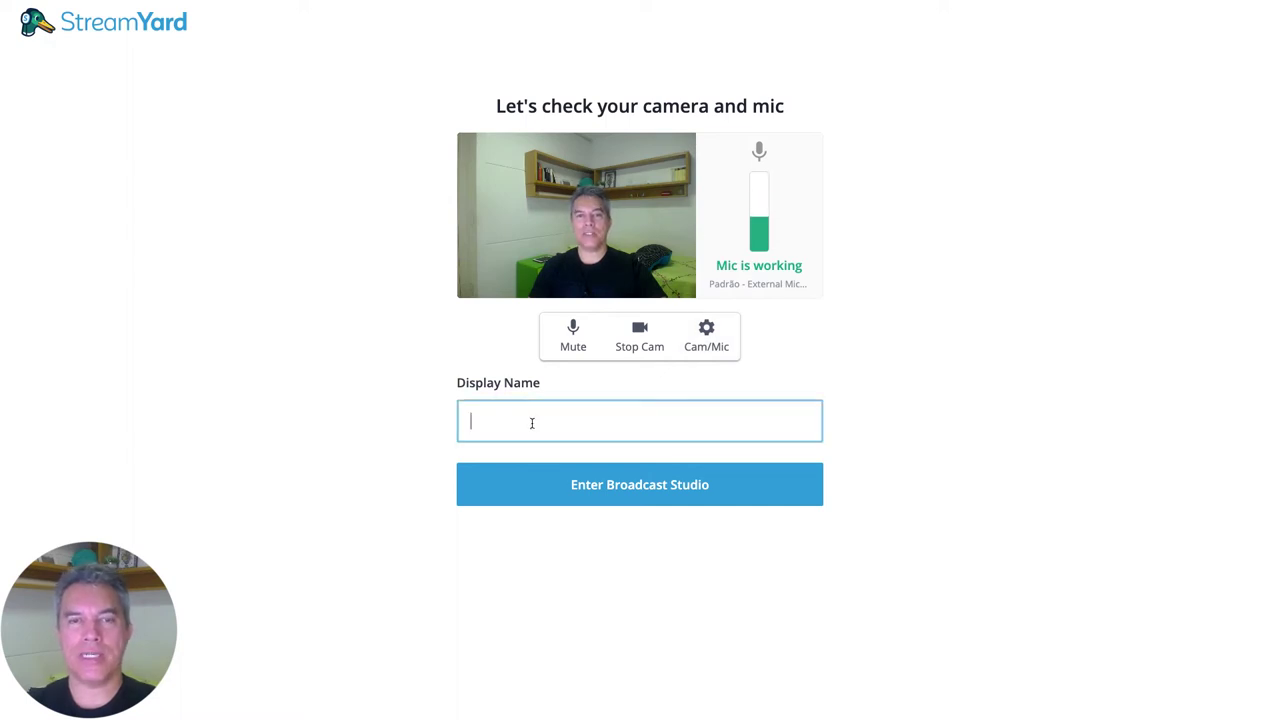
type("Teste")
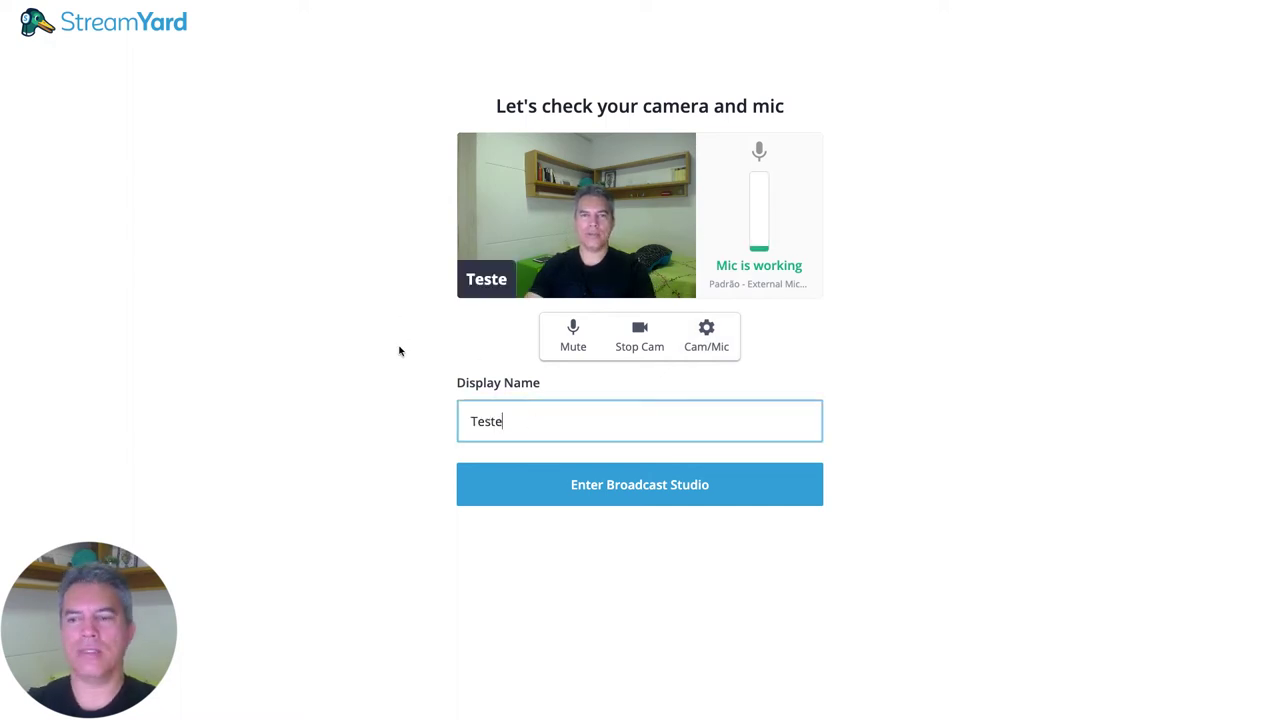
key("BackSpace")
key("BackSpace")
key("BackSpace")
key("BackSpace")
key("BackSpace")
type("Rosinaldo")
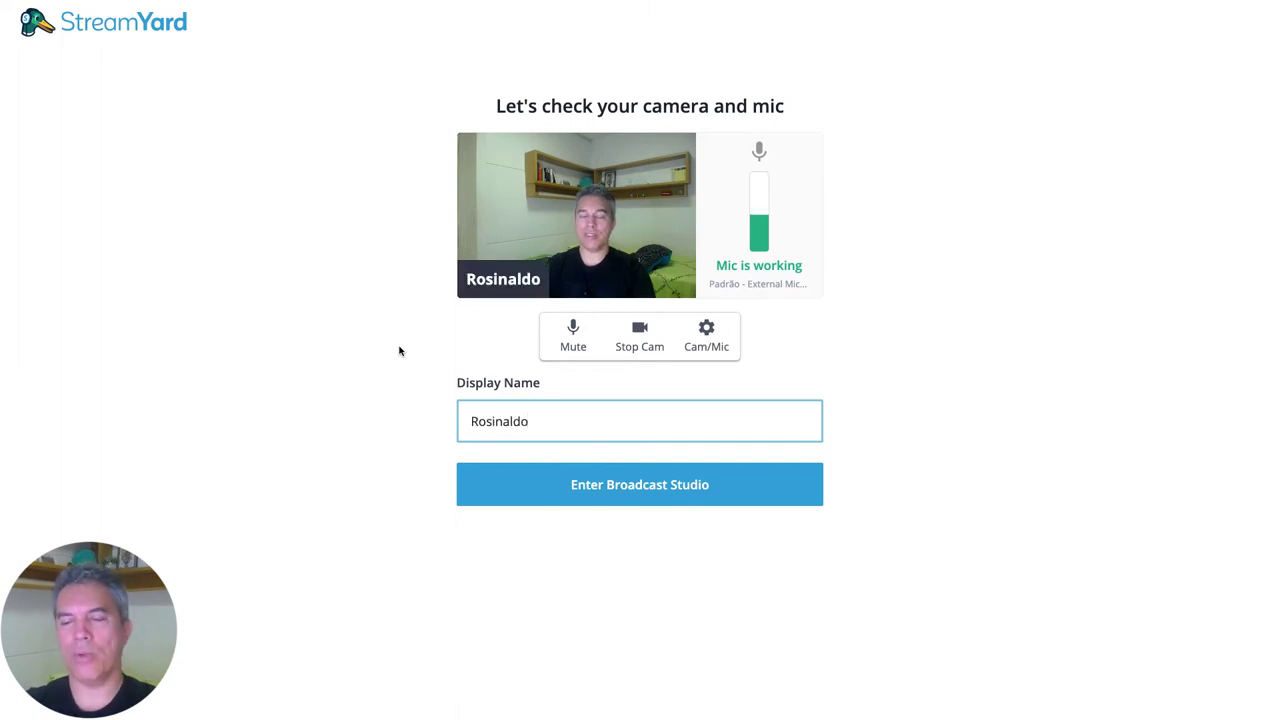
type(" Dourado")
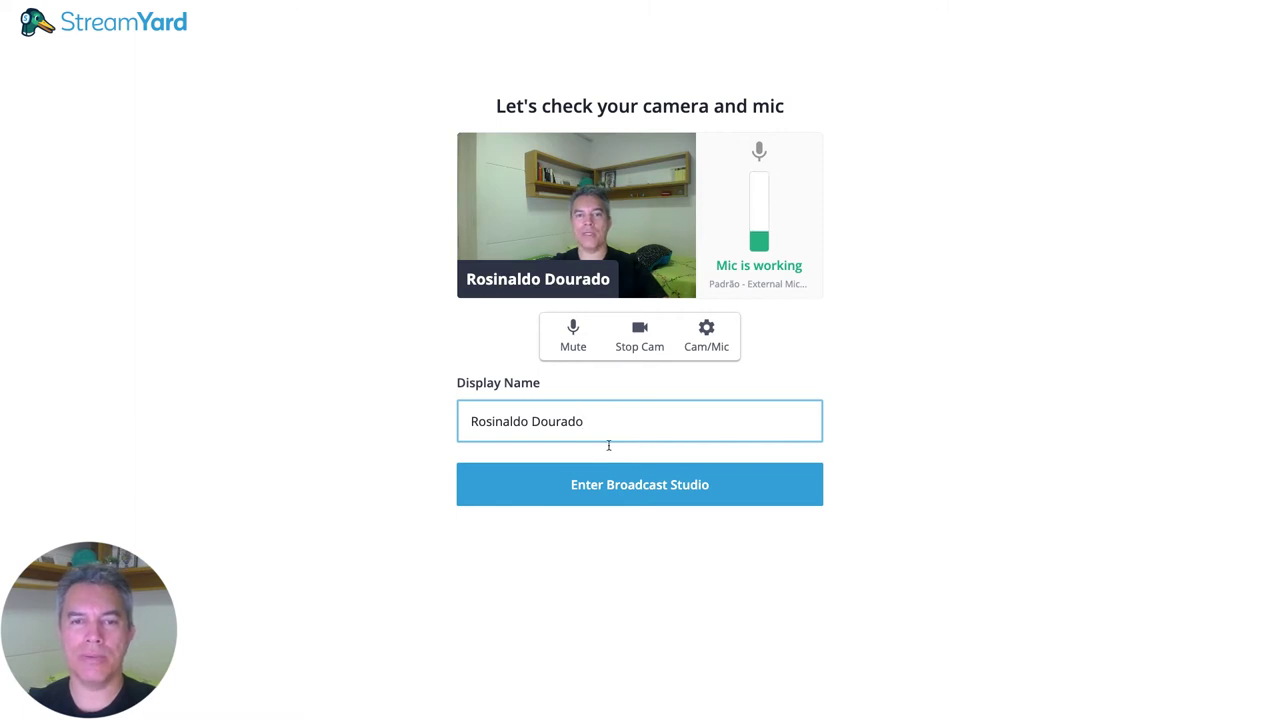
left_click(574, 485)
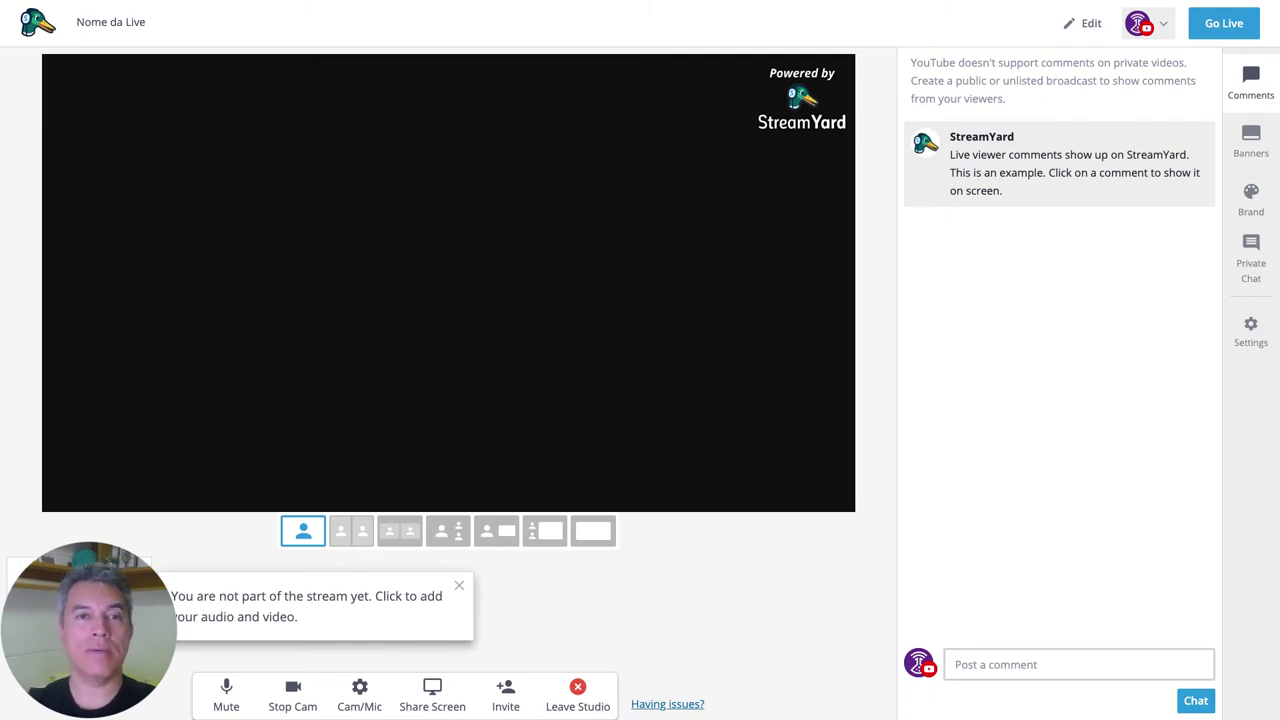
Step: Add the presenter's camera to the stream, remove it while dismissing the audio tip, and add it back
left_click(90, 630)
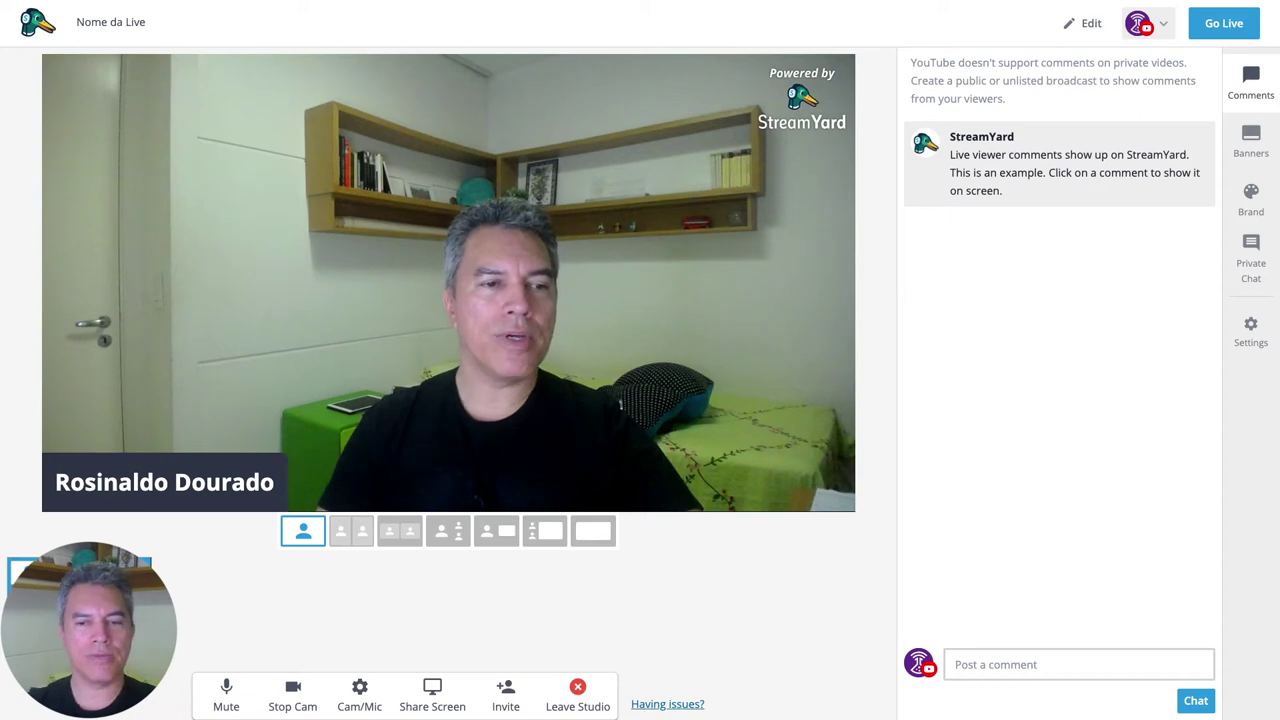
left_click(90, 630)
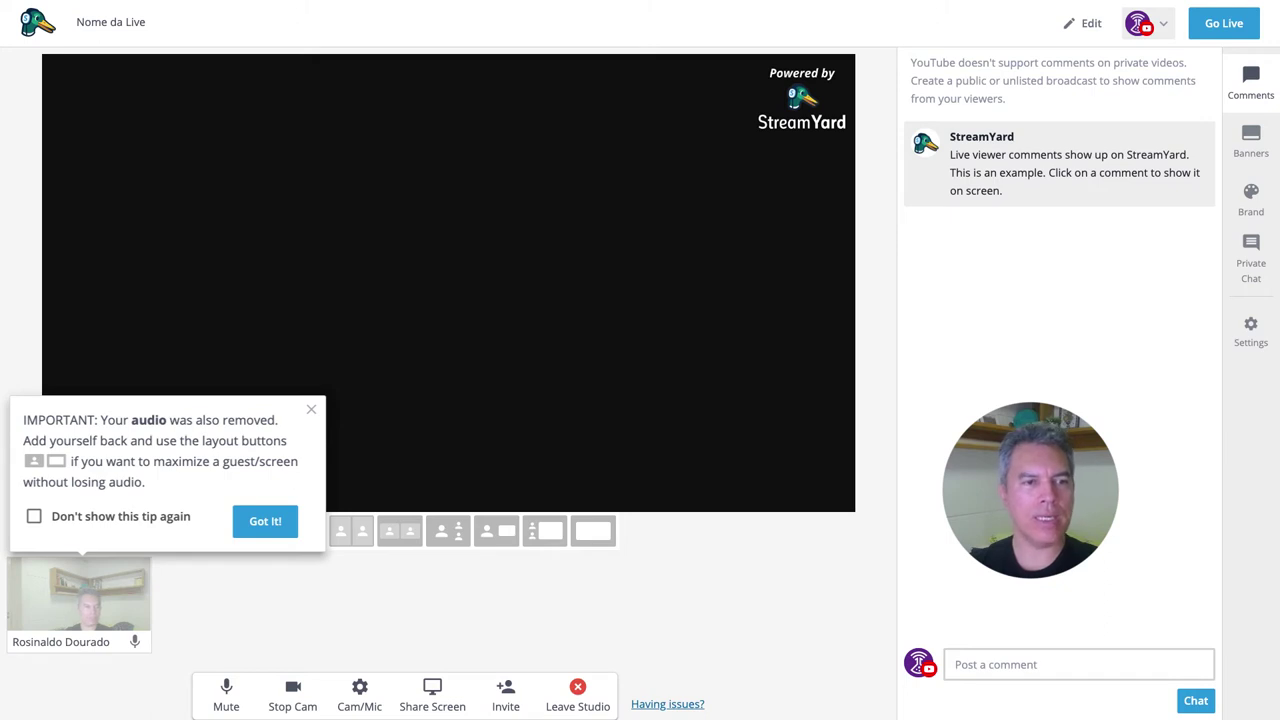
left_click(265, 521)
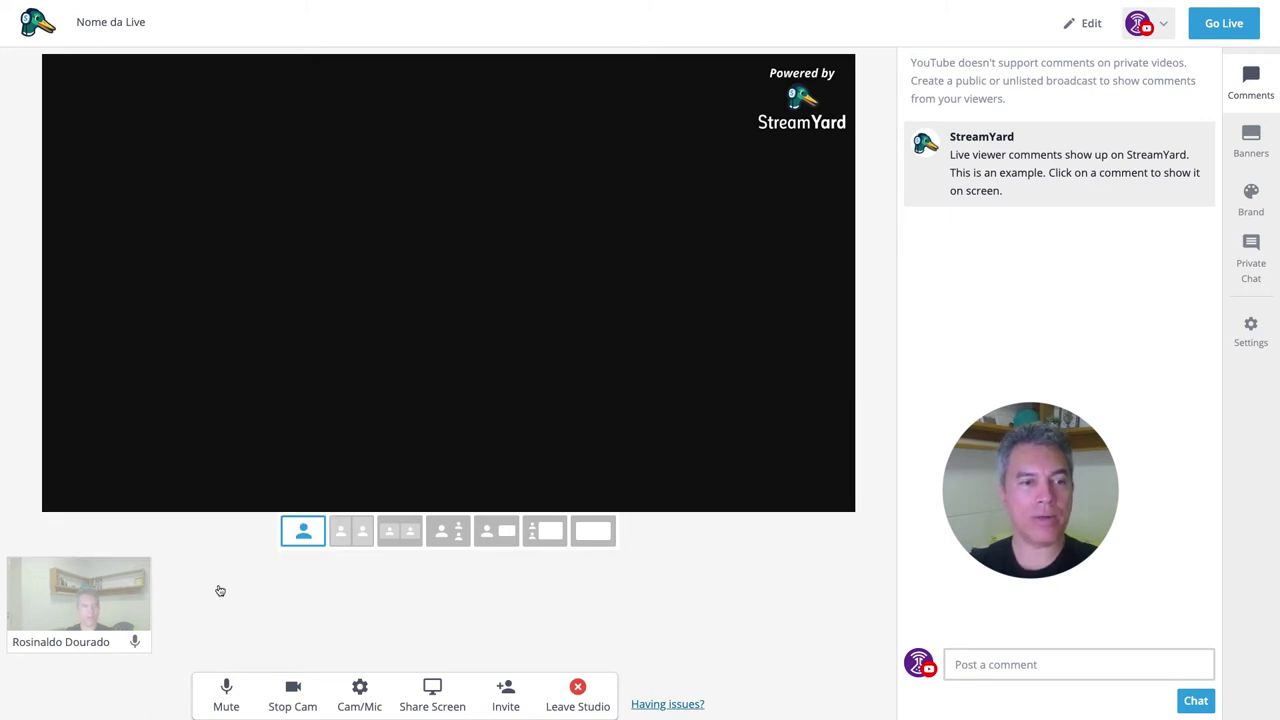
mouse_move(102, 592)
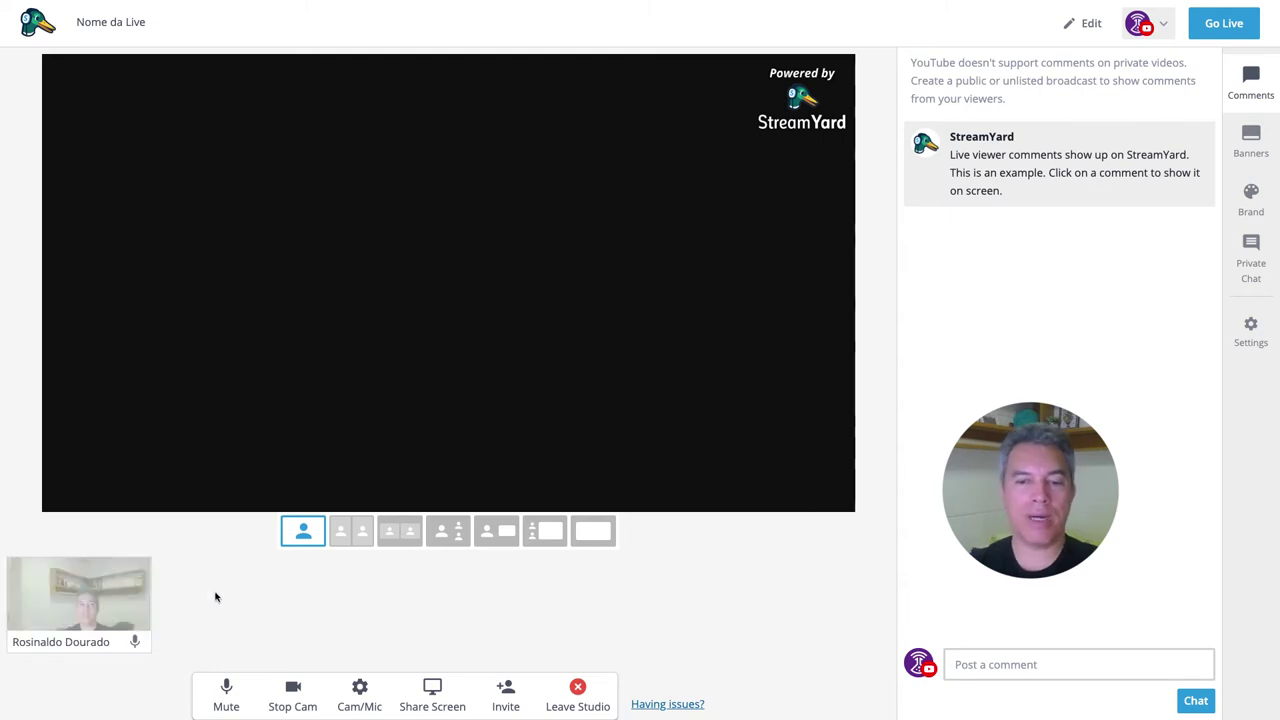
left_click(80, 588)
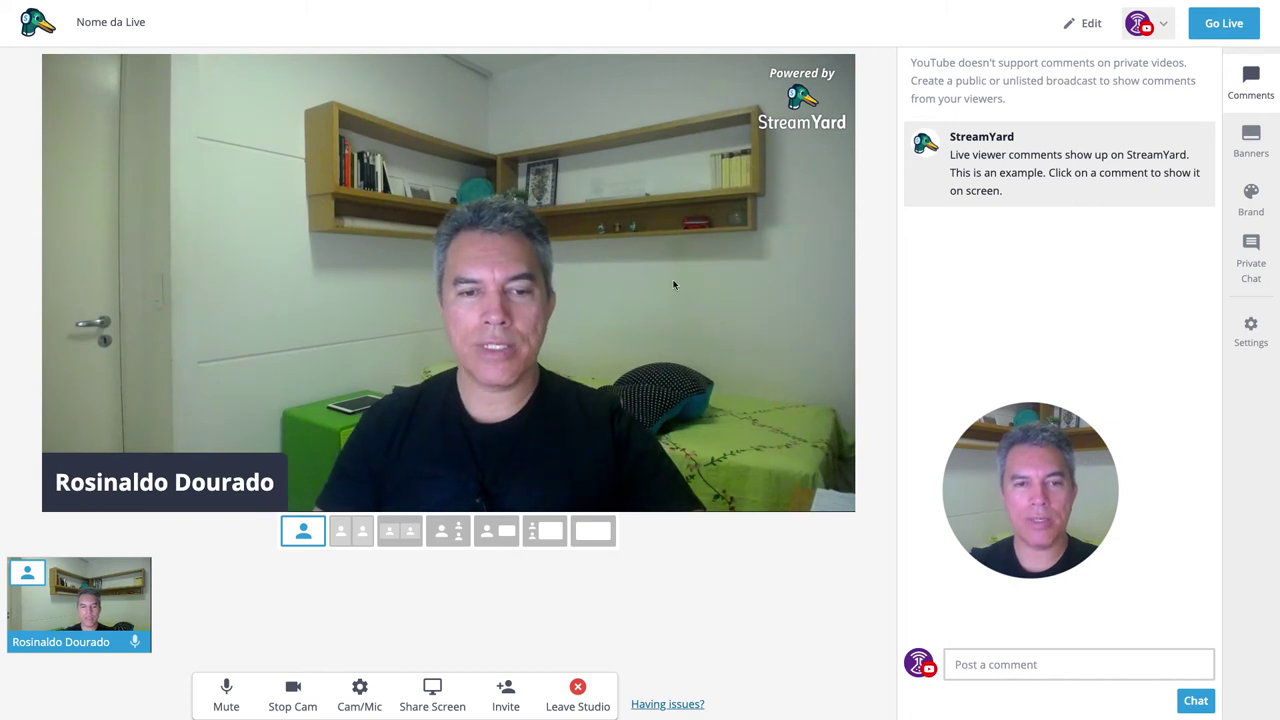
Step: Mute the microphone and unmute it again
left_click(228, 690)
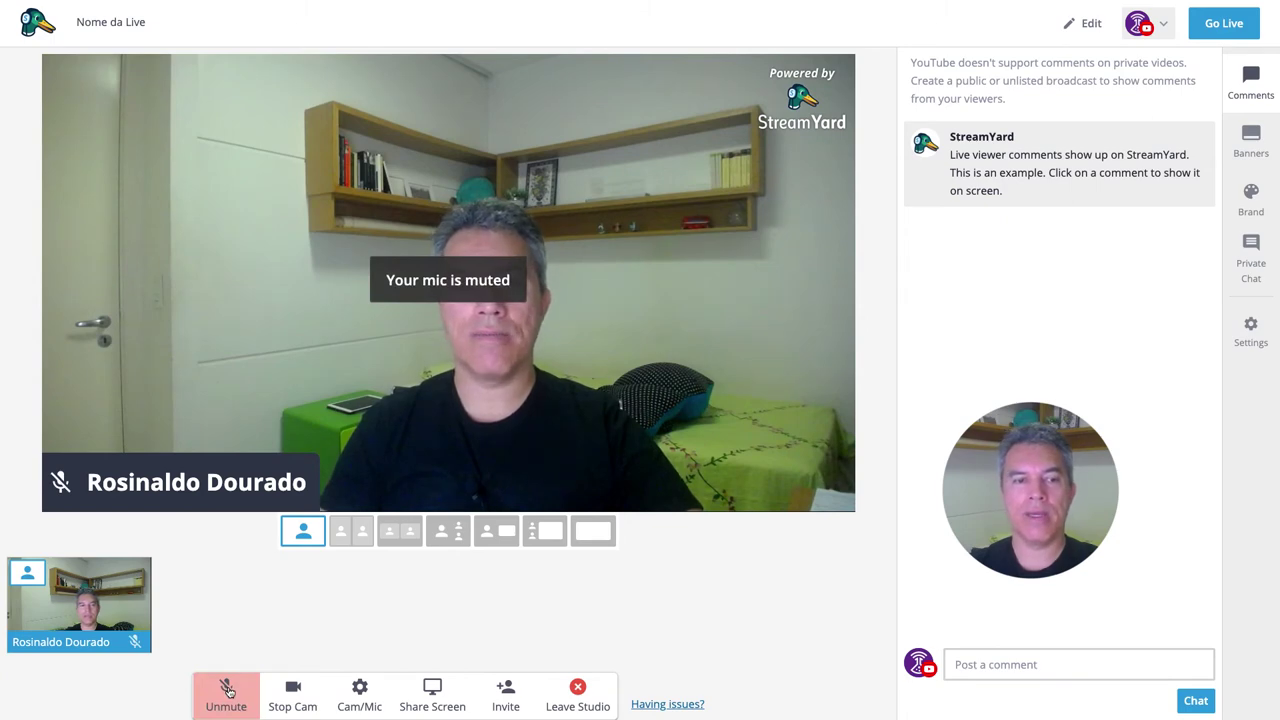
left_click(228, 690)
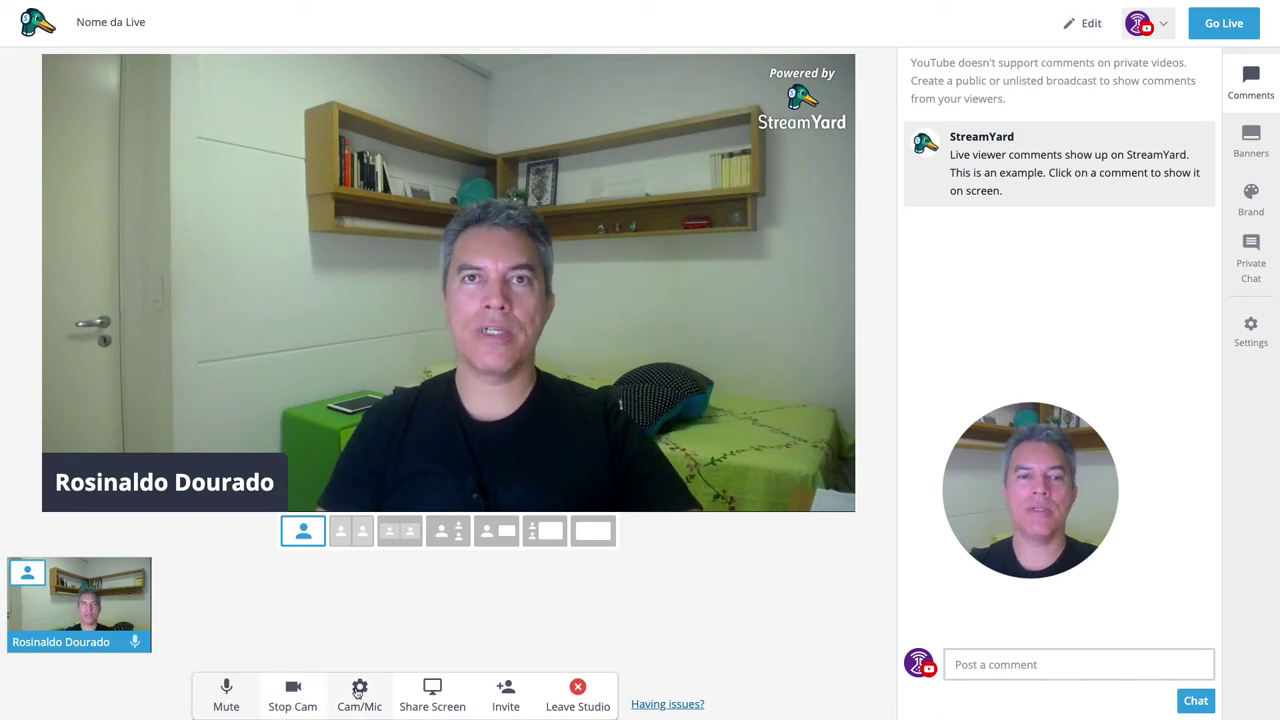
Step: Start screen sharing and read the tips on monitors, computer performance and audio sharing
left_click(433, 690)
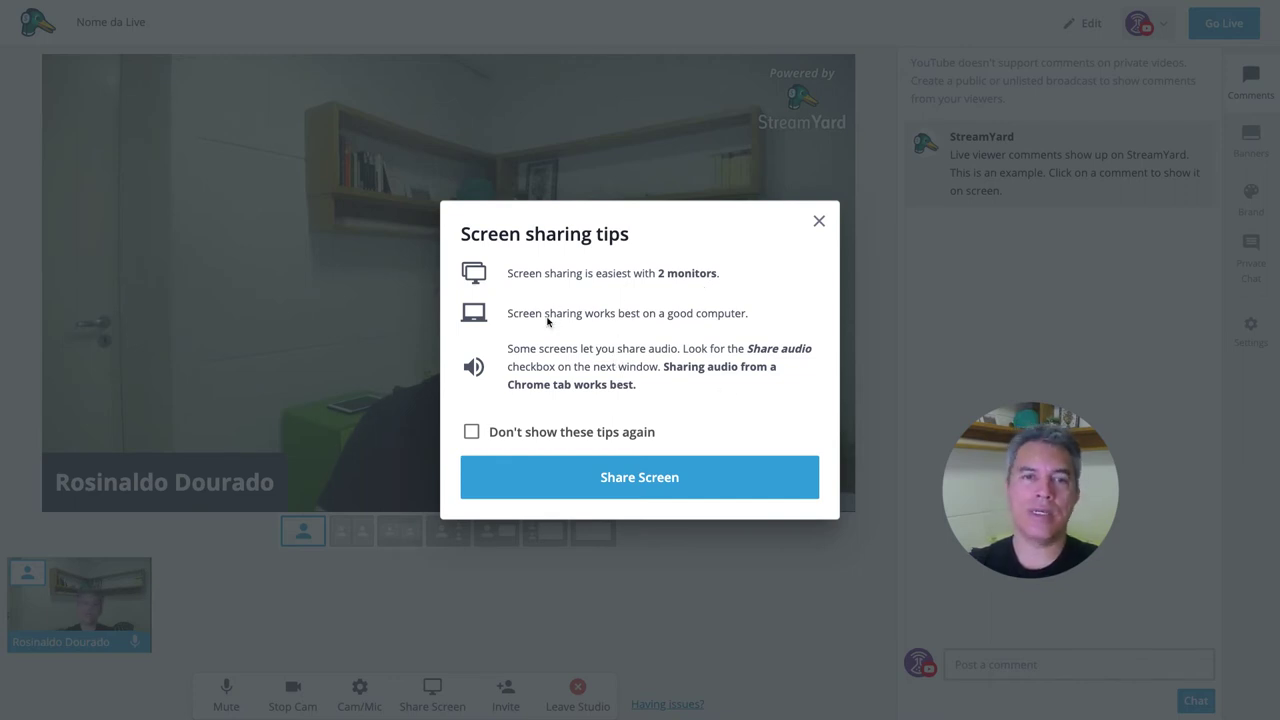
left_click_drag(510, 313, 709, 307)
left_click(709, 307)
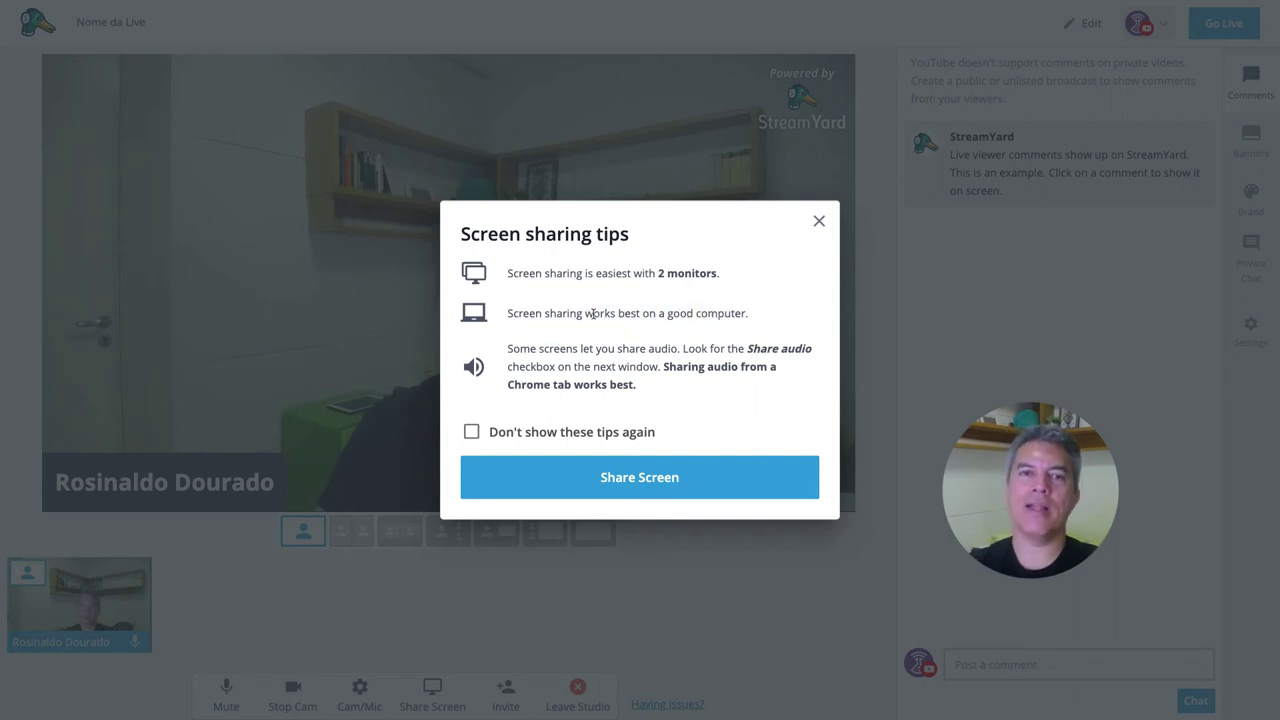
left_click_drag(530, 313, 665, 313)
left_click(703, 314)
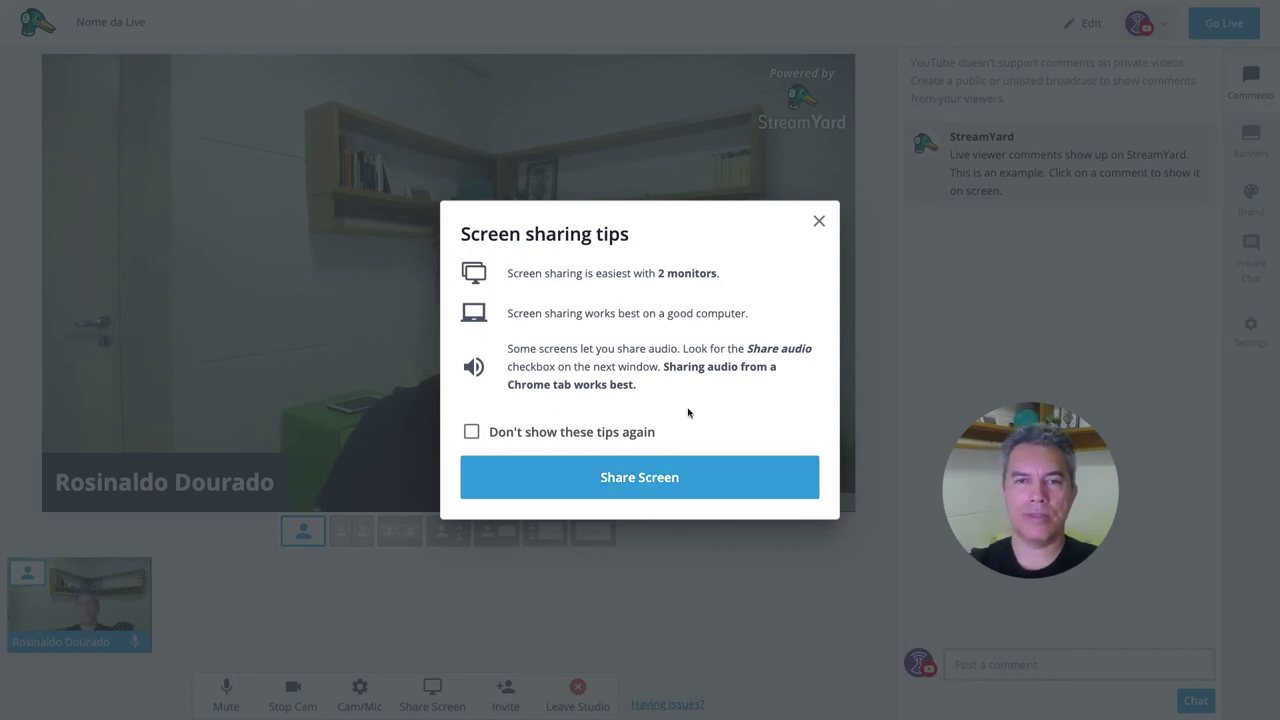
left_click_drag(508, 350, 678, 350)
left_click(697, 350)
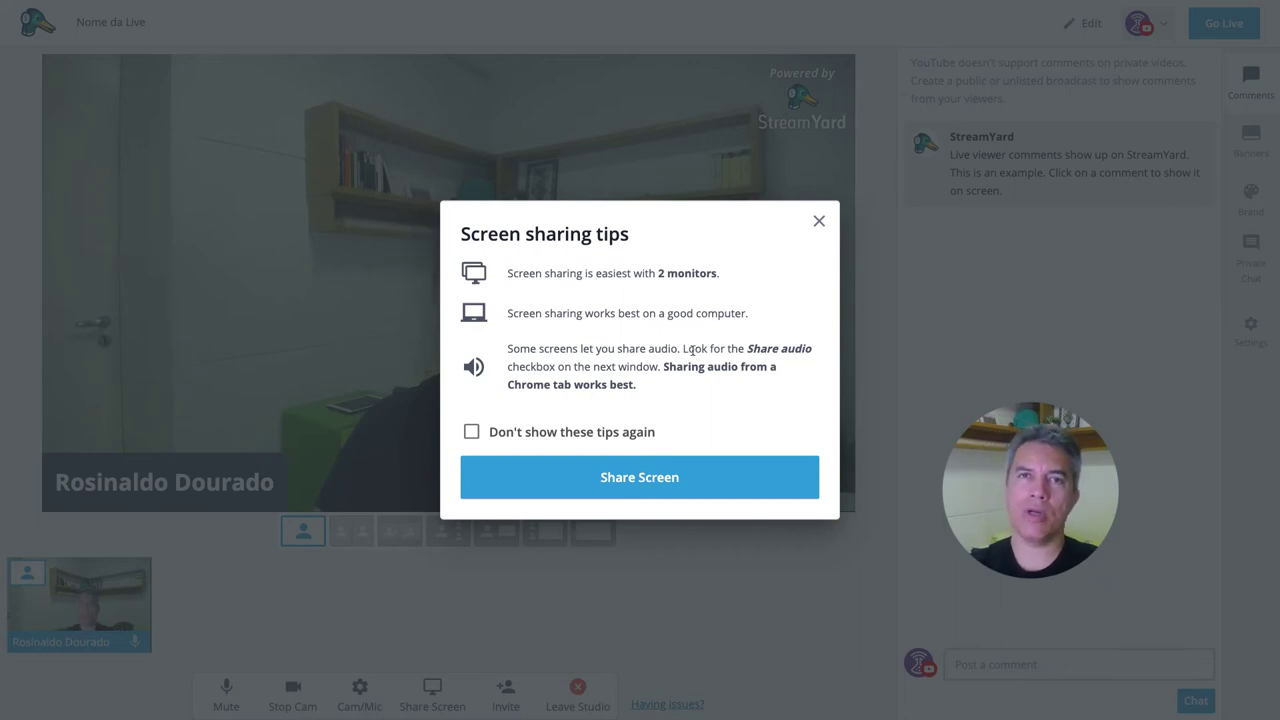
left_click_drag(684, 350, 722, 348)
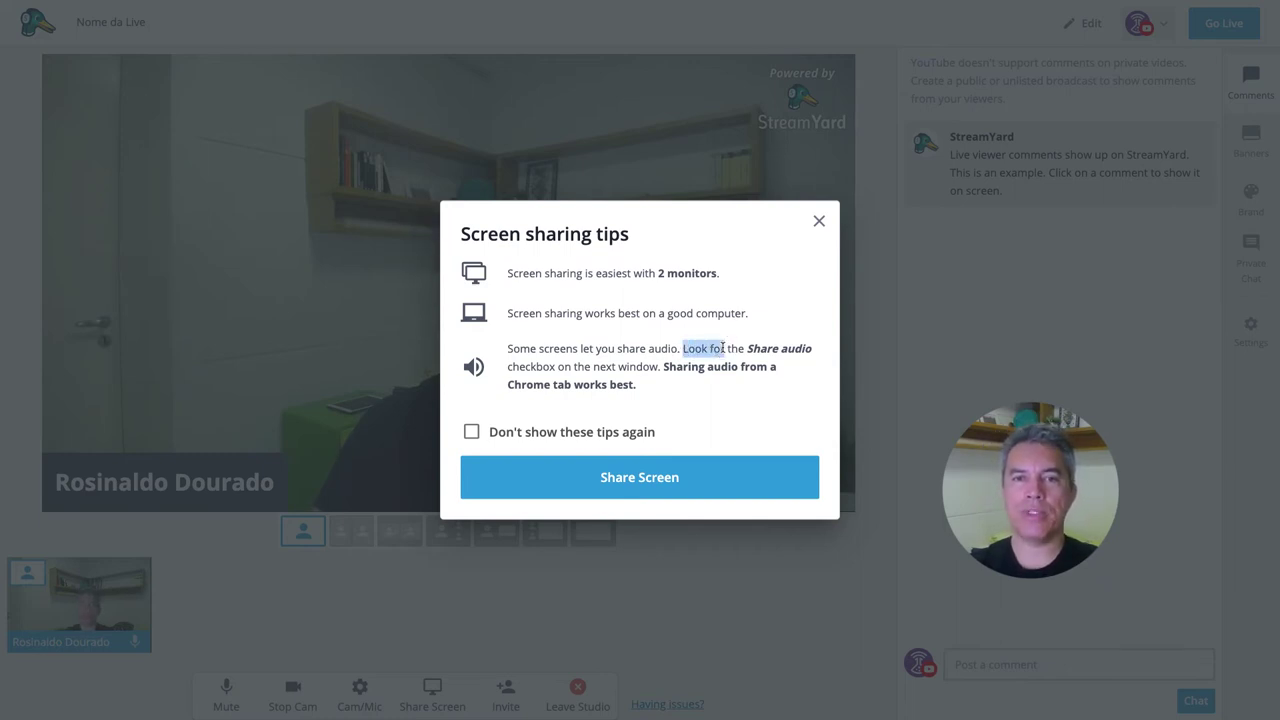
left_click(740, 352)
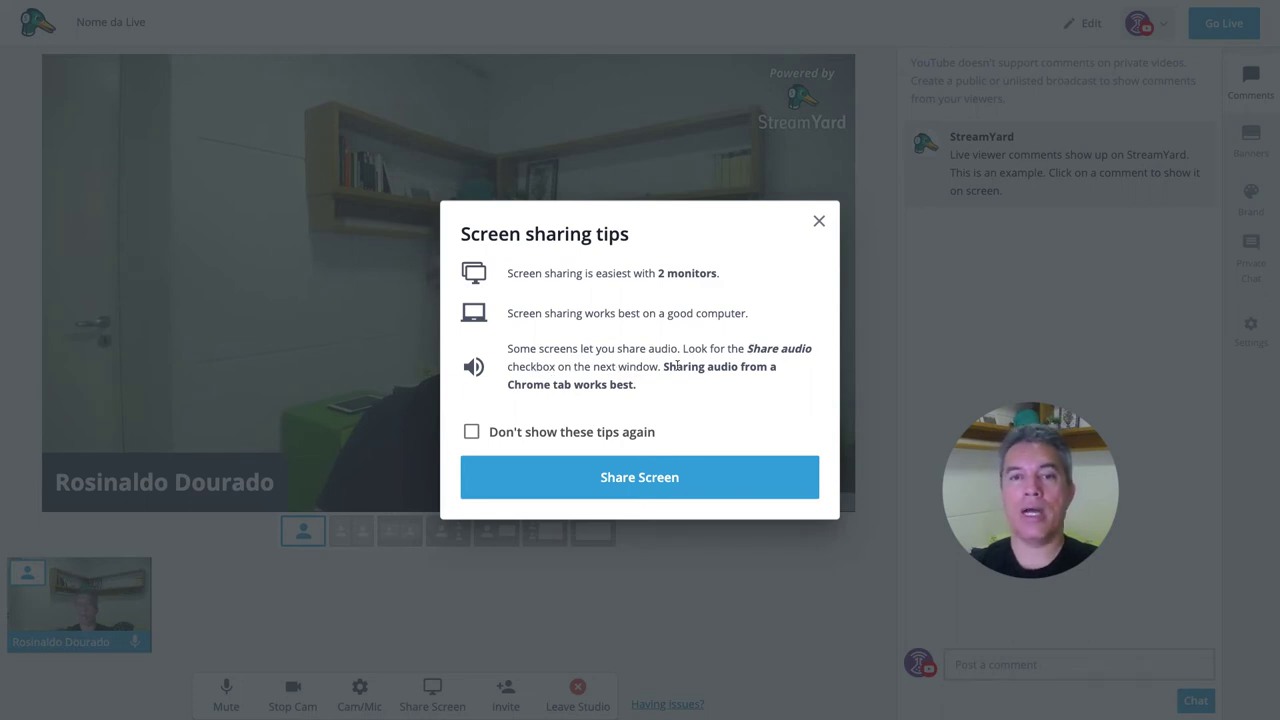
left_click_drag(666, 368, 672, 394)
left_click(563, 385)
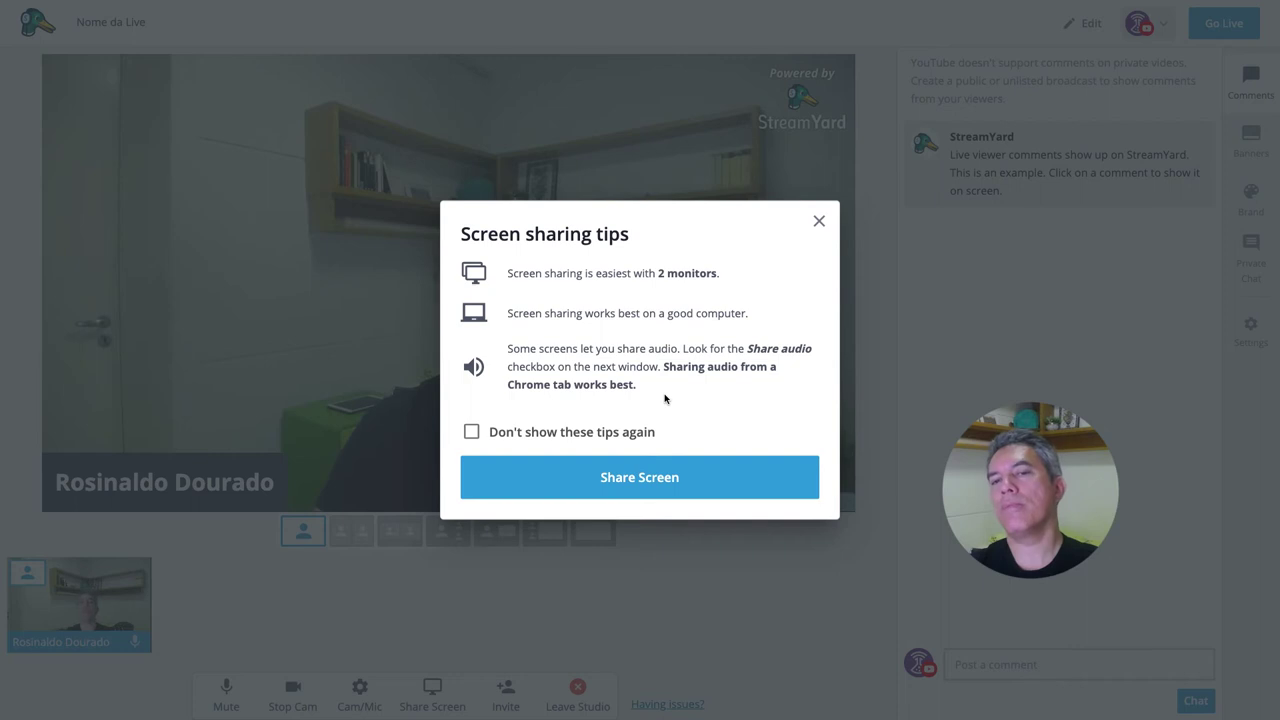
Step: Share the StreamYard Chrome tab without audio, and switch the stream layout to a large shared screen with the small camera beside it
left_click(692, 480)
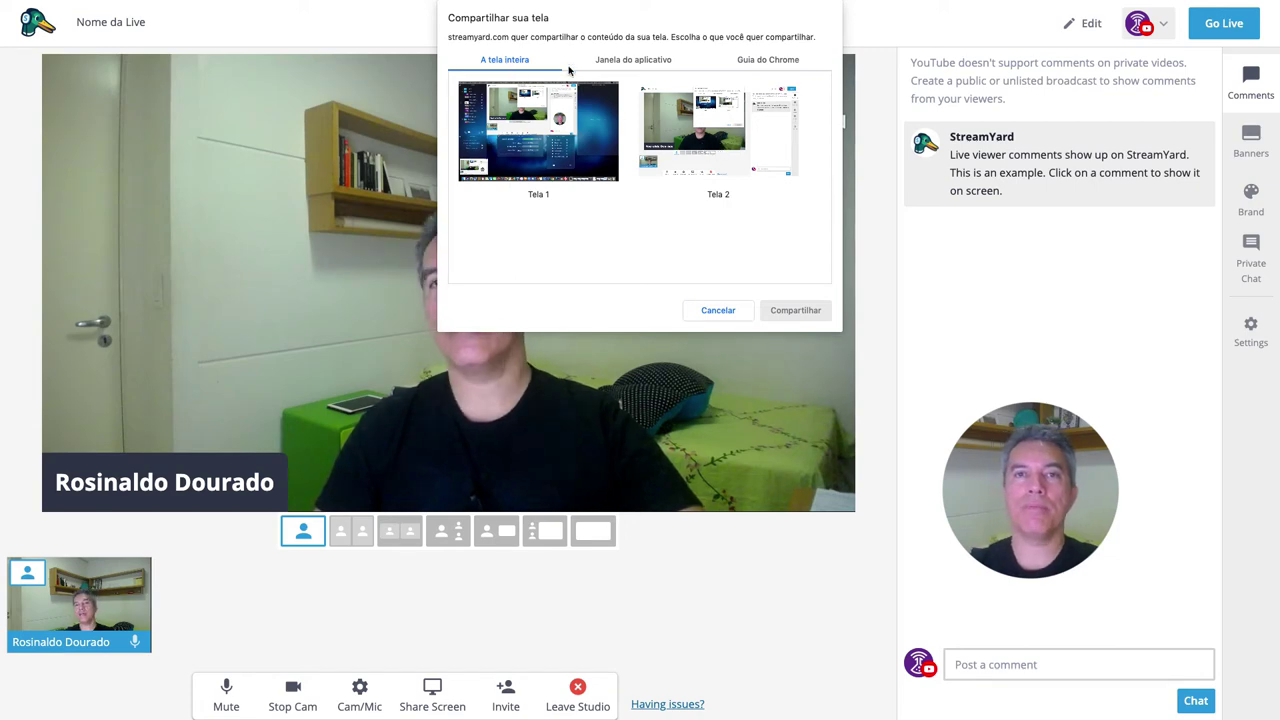
left_click(760, 60)
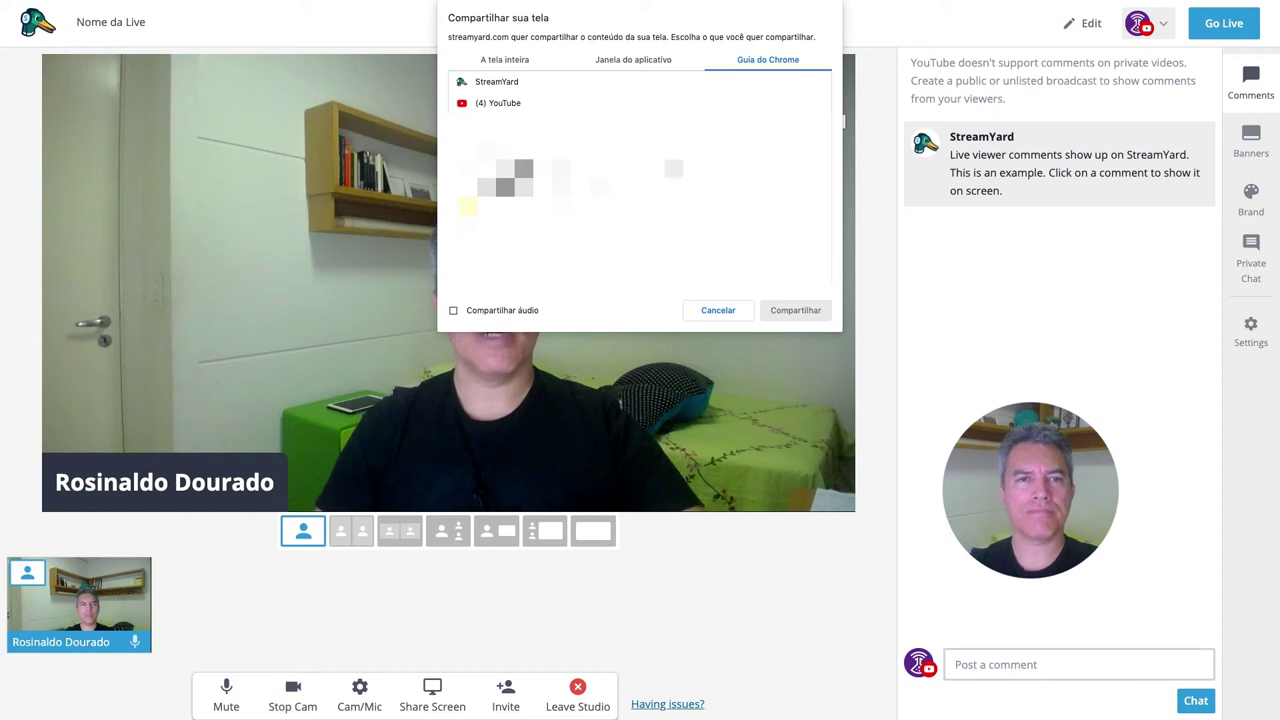
left_click(509, 85)
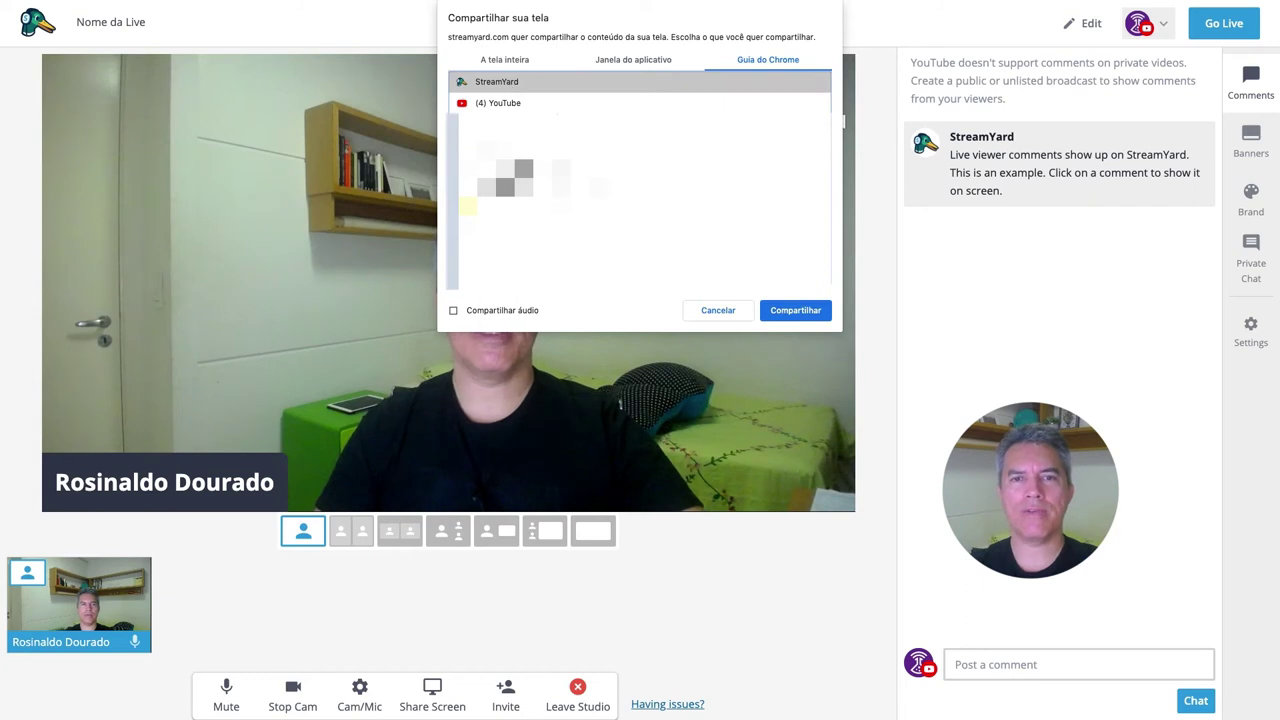
left_click(454, 311)
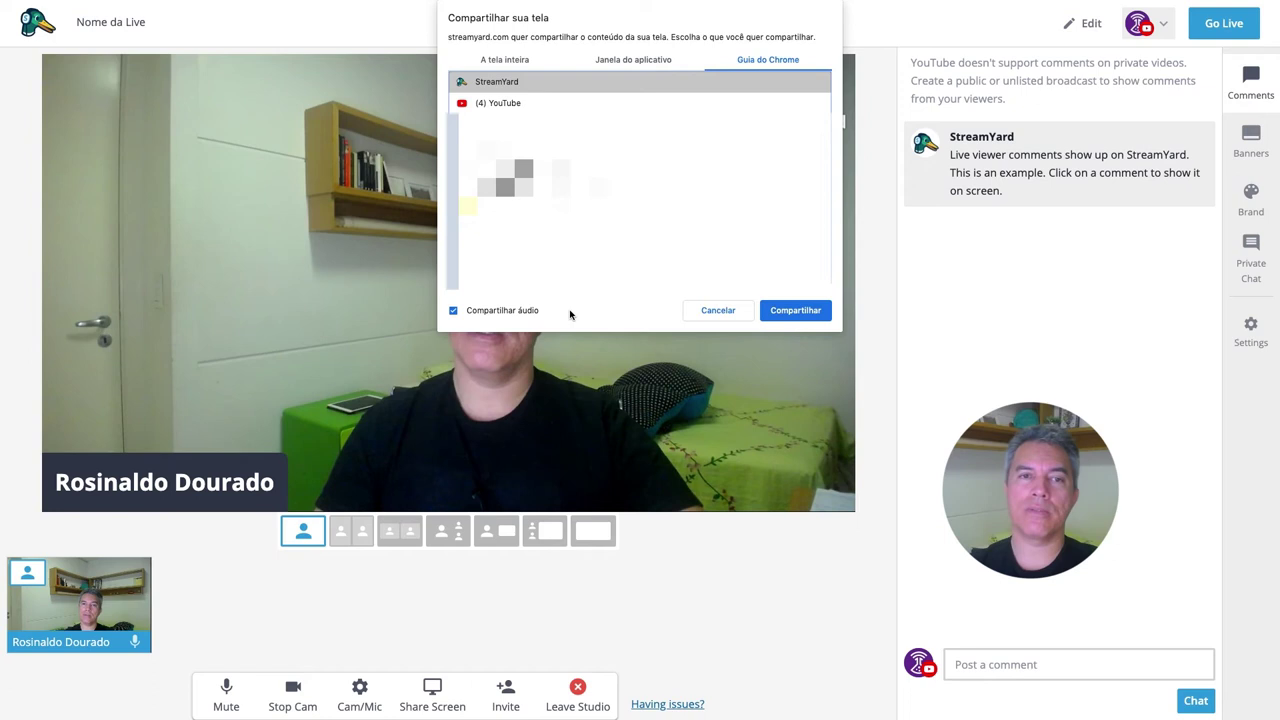
left_click(453, 311)
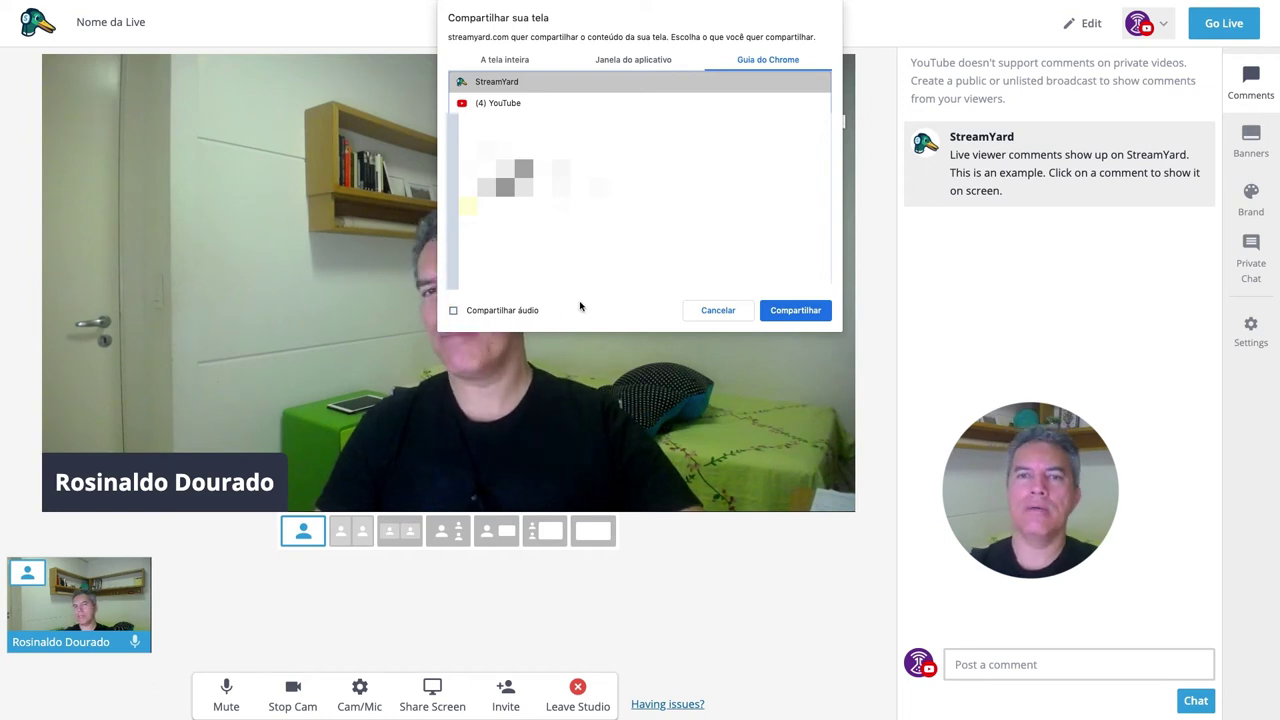
left_click(786, 312)
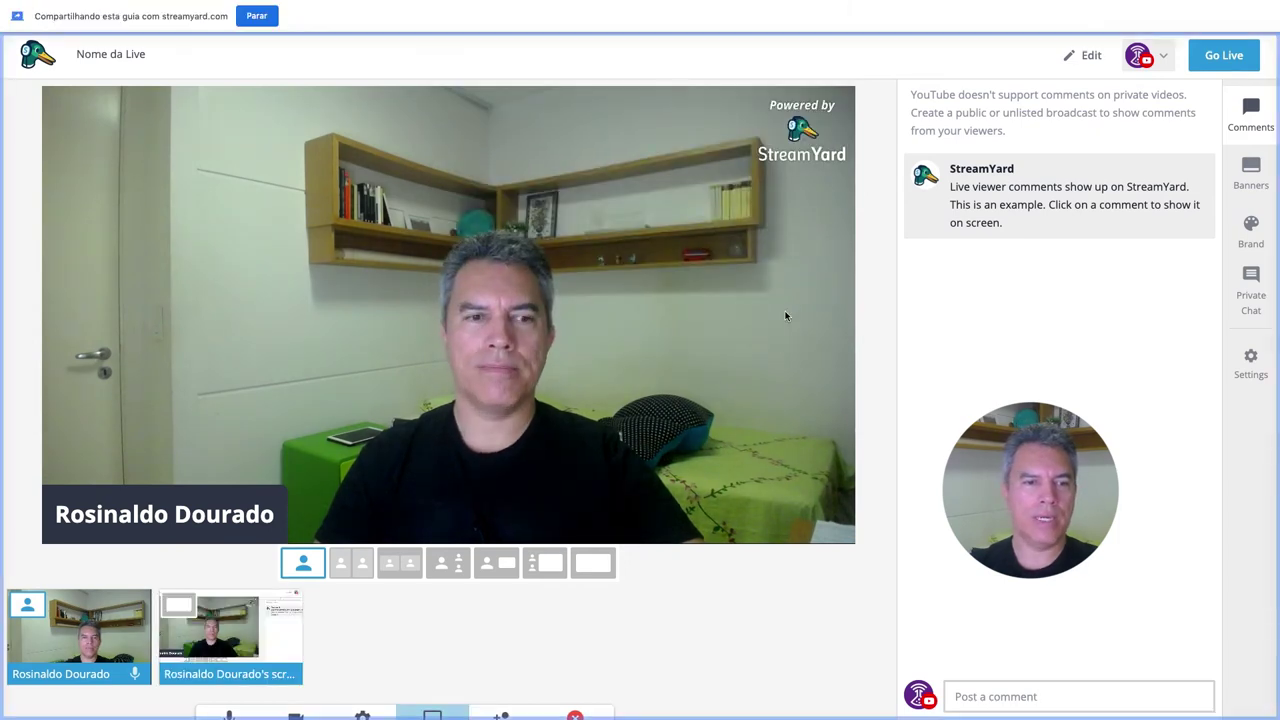
left_click(544, 563)
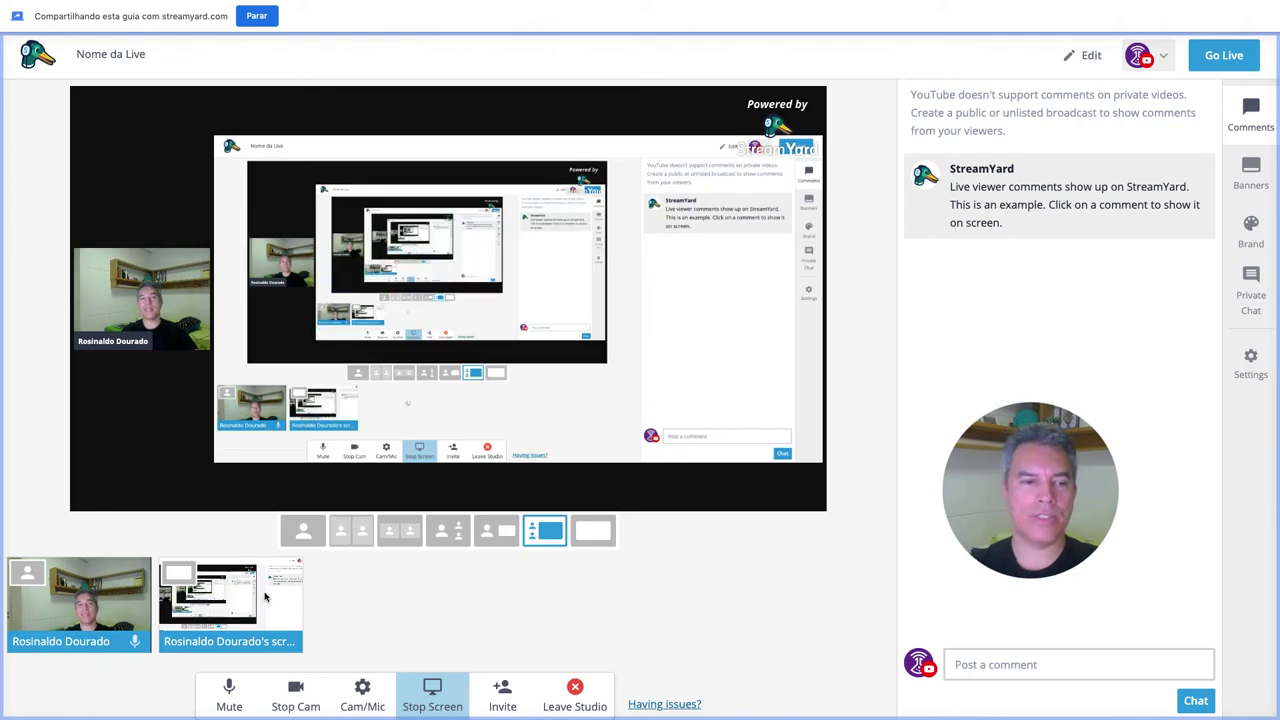
mouse_move(245, 608)
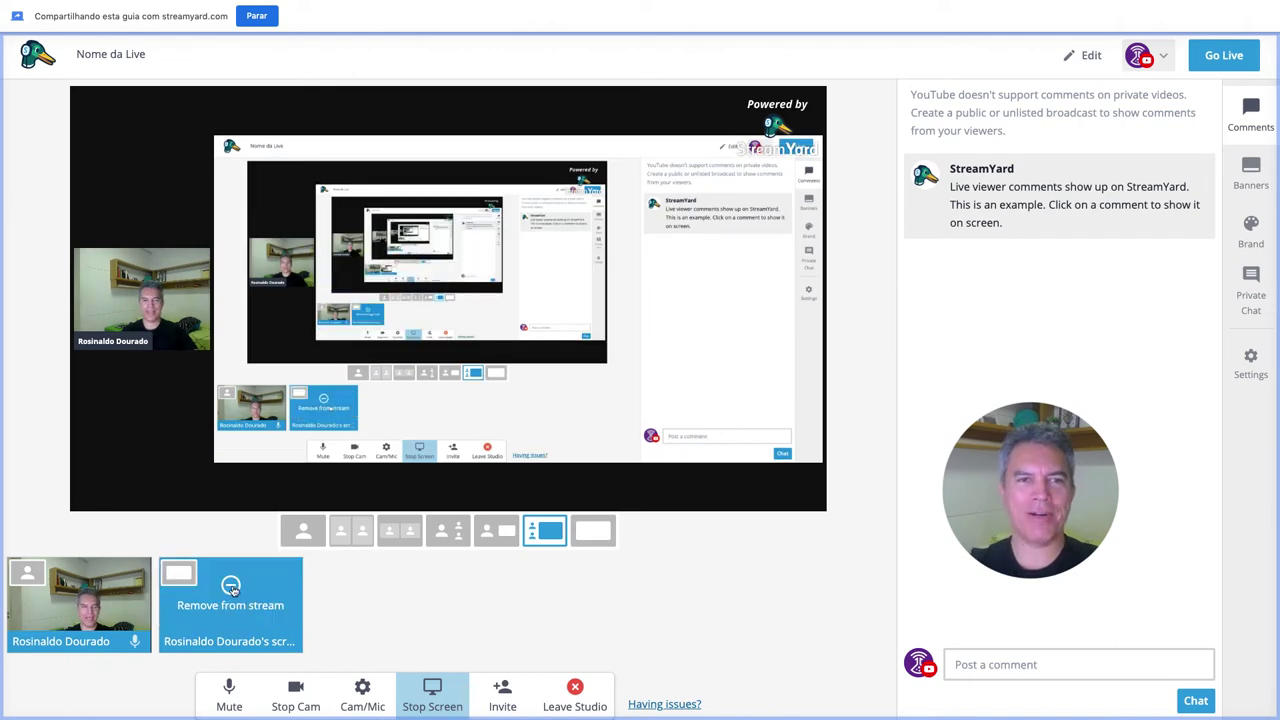
Step: Remove the shared StreamYard tab from the stream, delete that screen share, and share the YouTube Chrome tab without audio instead
left_click(231, 587)
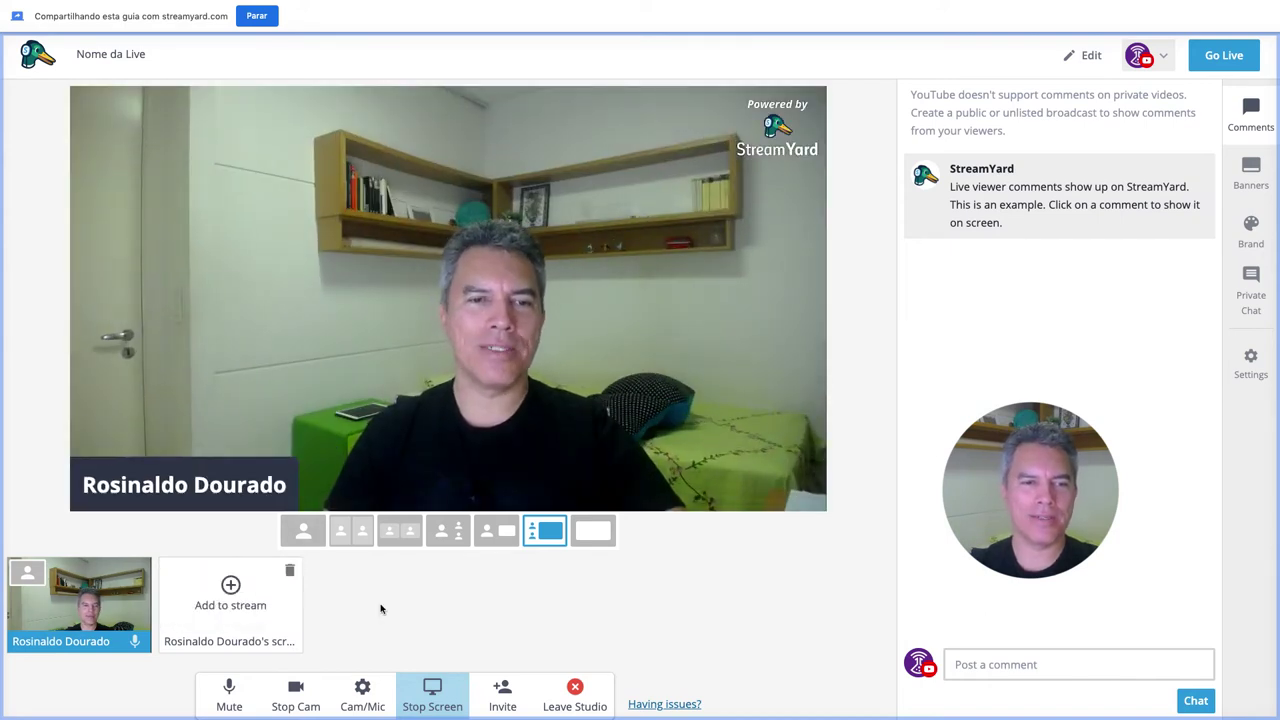
left_click(291, 574)
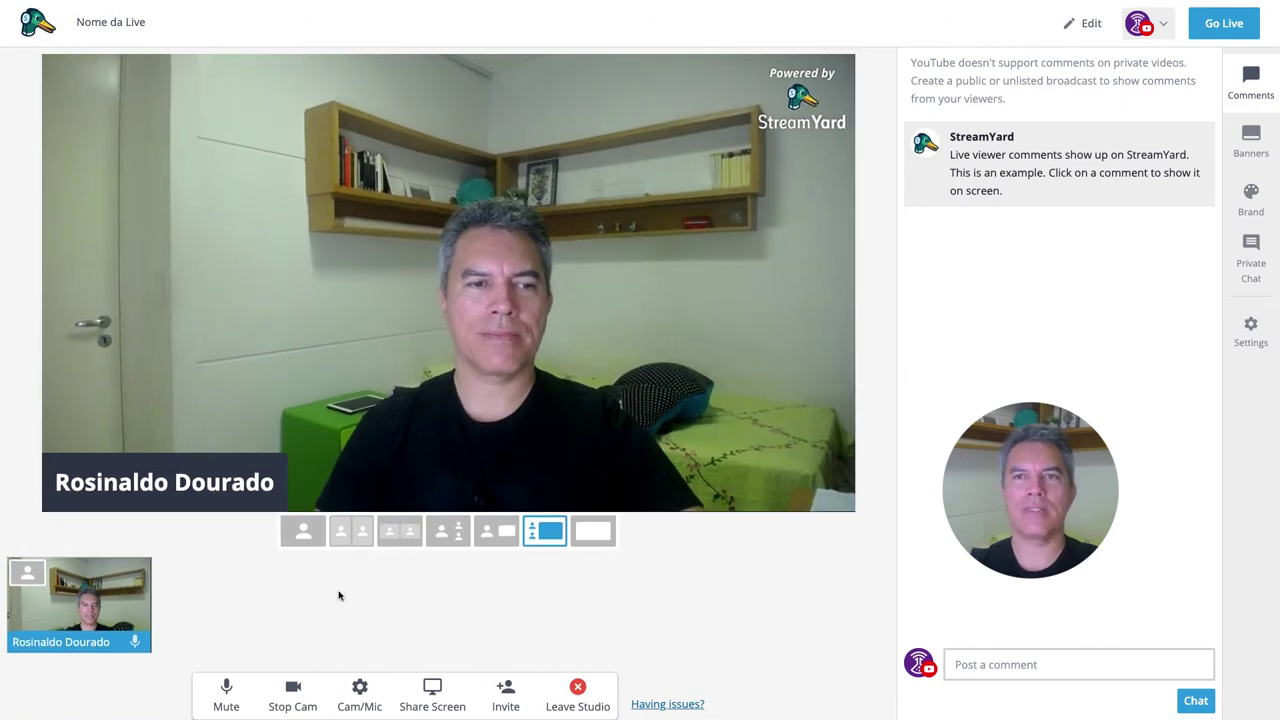
left_click(433, 692)
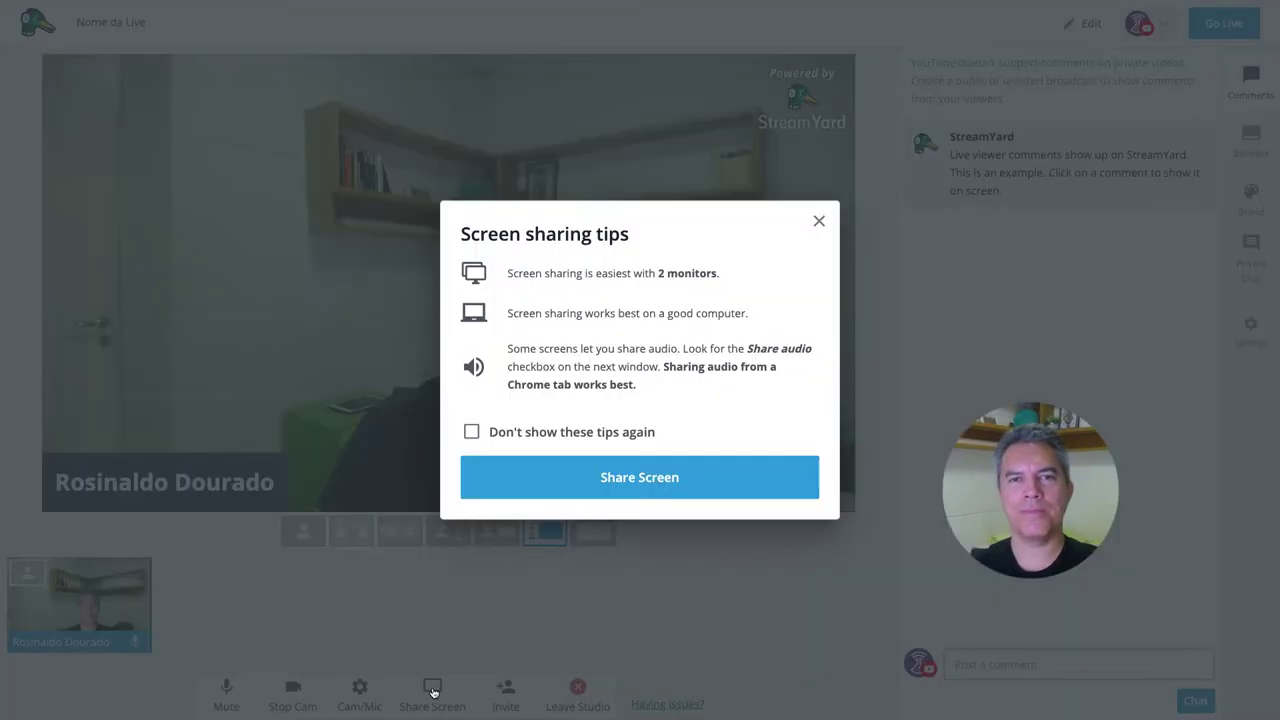
left_click(649, 480)
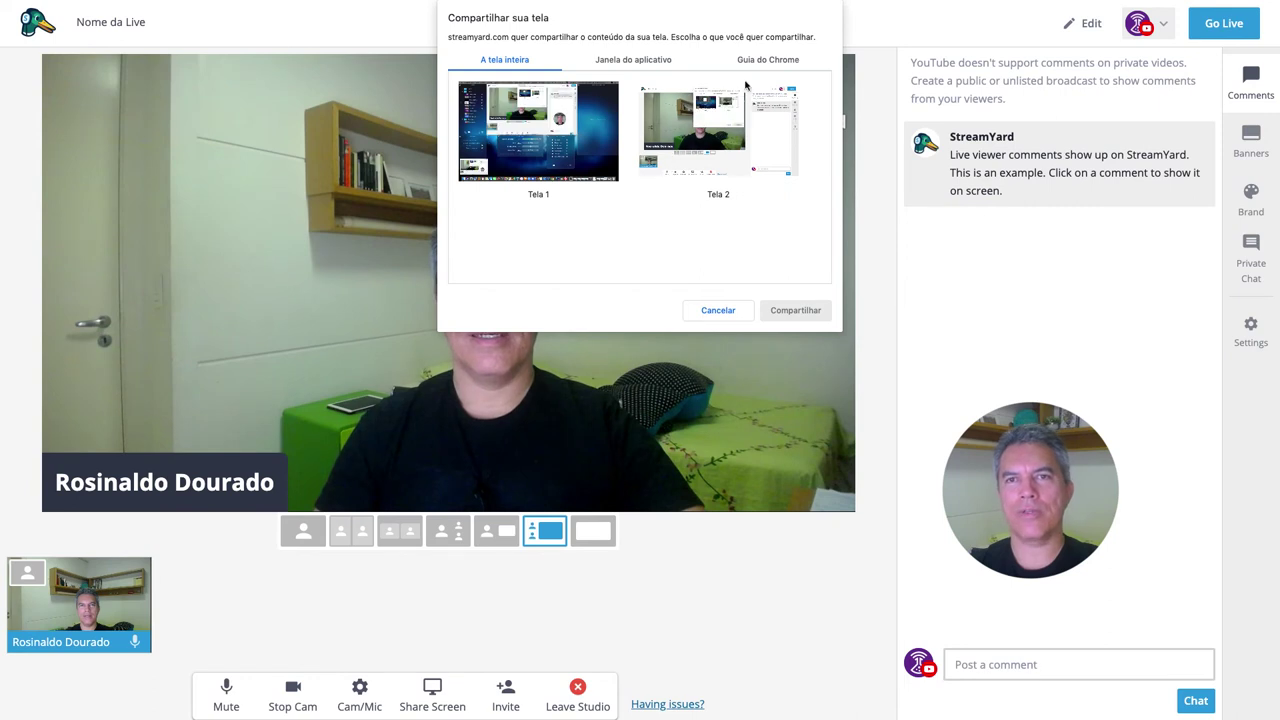
left_click(752, 62)
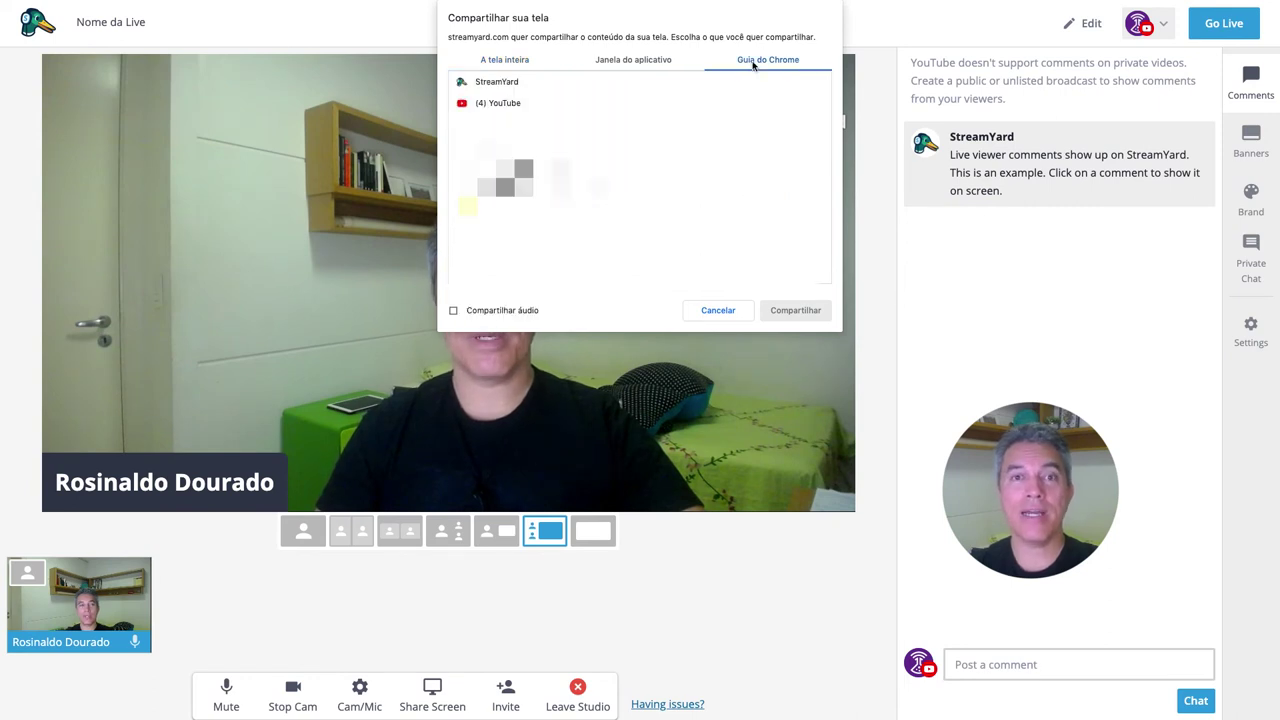
left_click(515, 104)
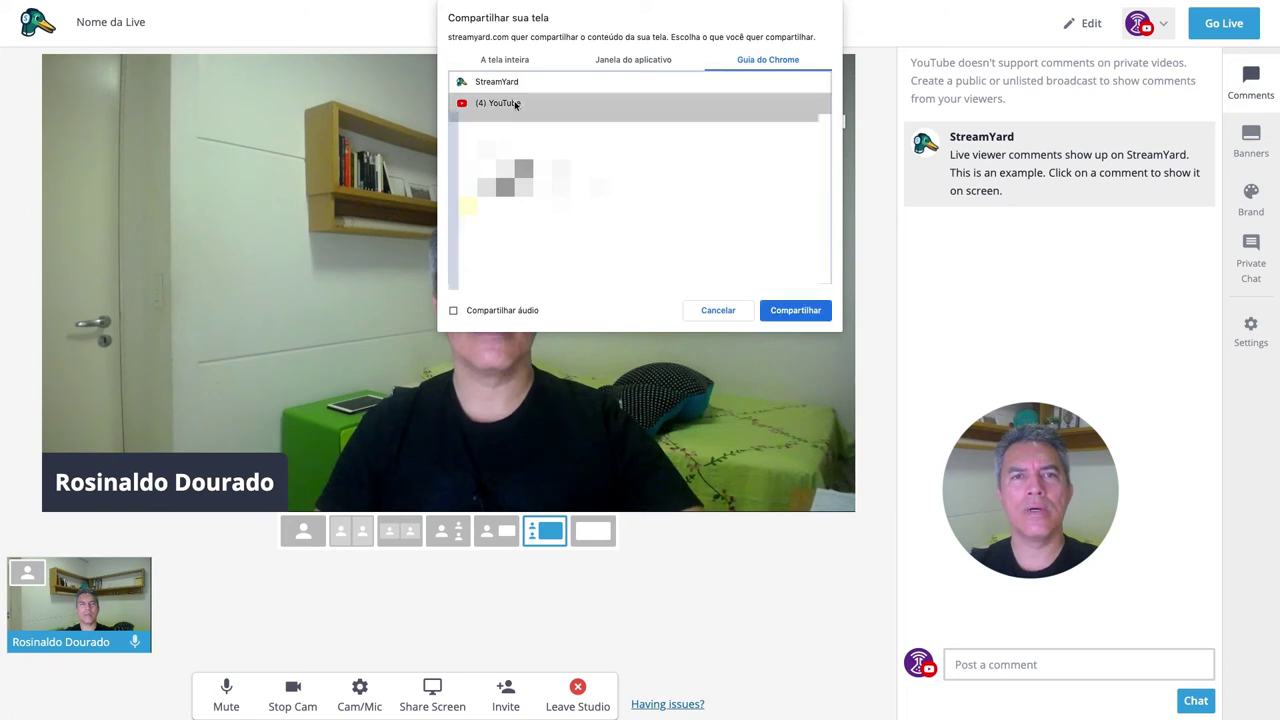
left_click(792, 314)
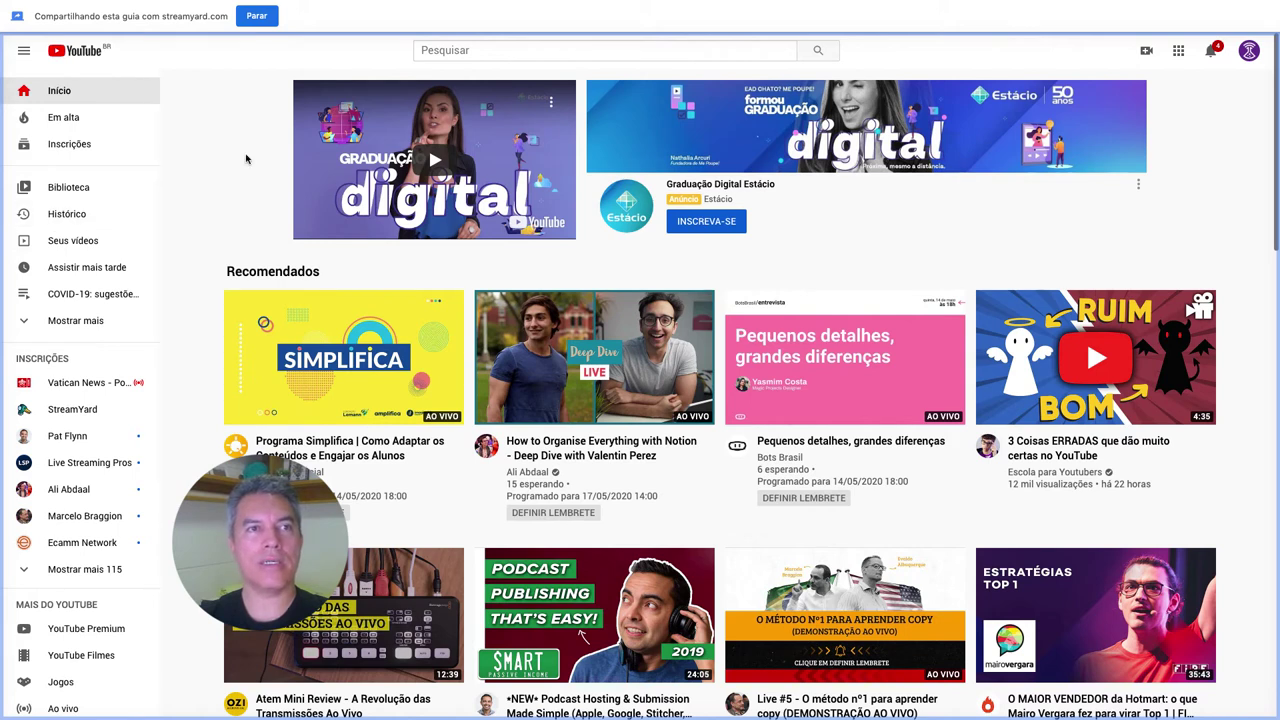
Step: Exit Chrome's full-screen mode and return to the StreamYard studio tab
mouse_move(200, 6)
left_click(188, 7)
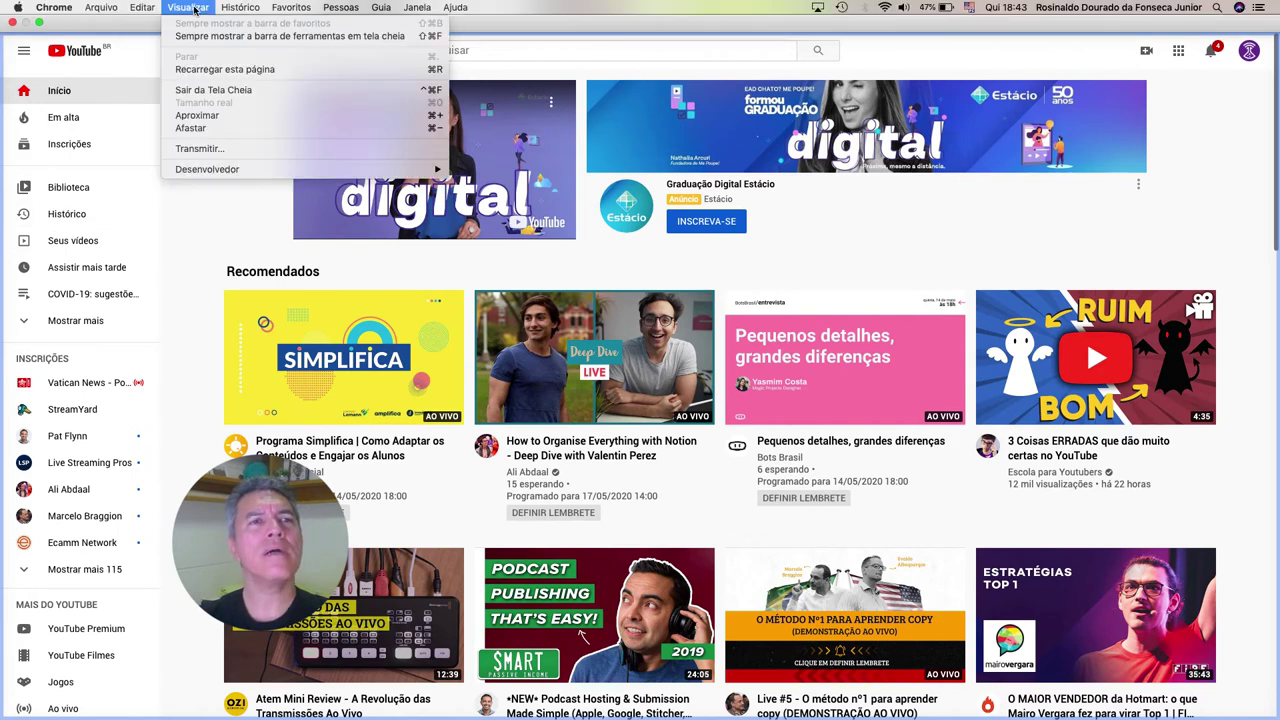
left_click(252, 90)
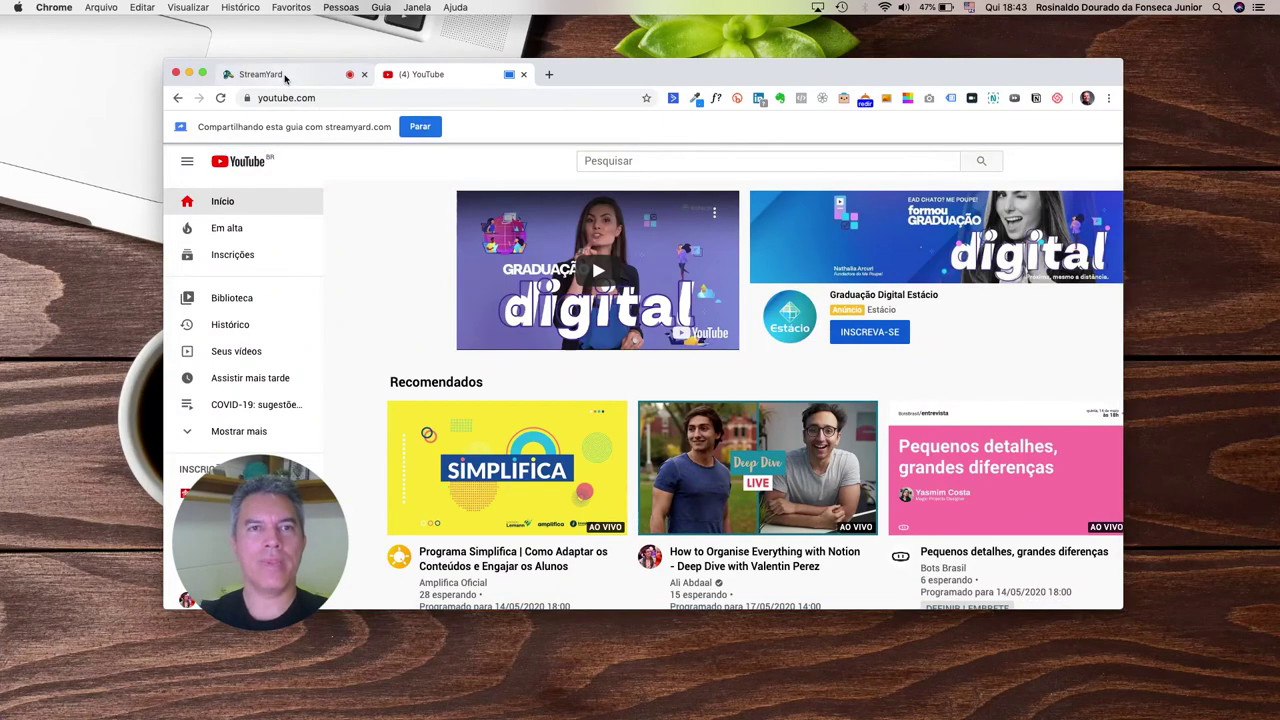
left_click(262, 74)
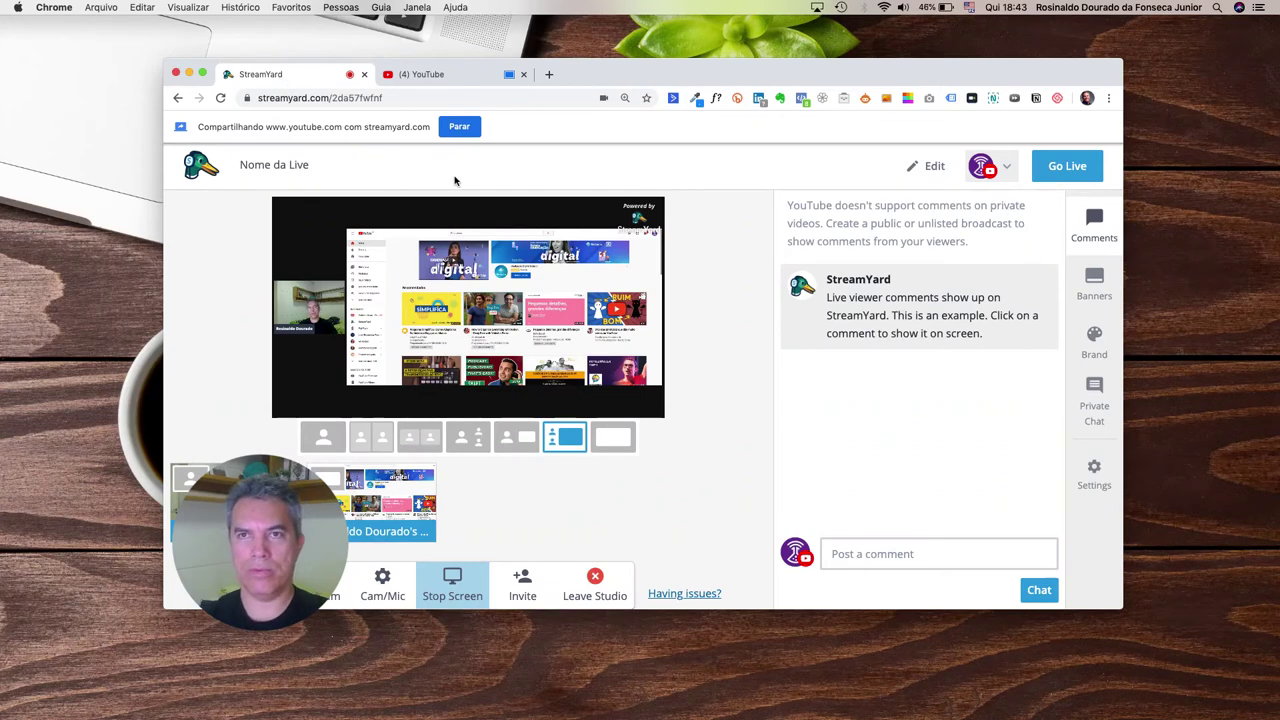
Step: Alternate between the shared YouTube tab and the StreamYard studio to compare the page with the stream preview, ending in the studio
left_click(449, 78)
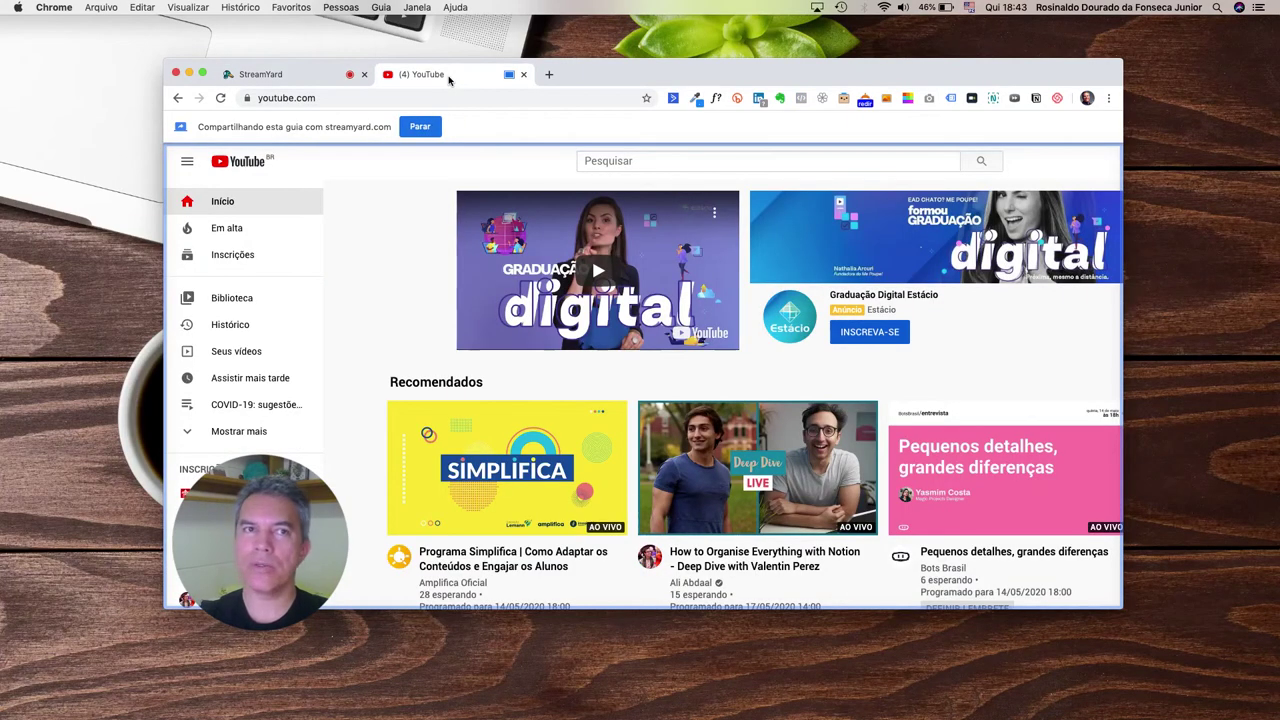
left_click(291, 78)
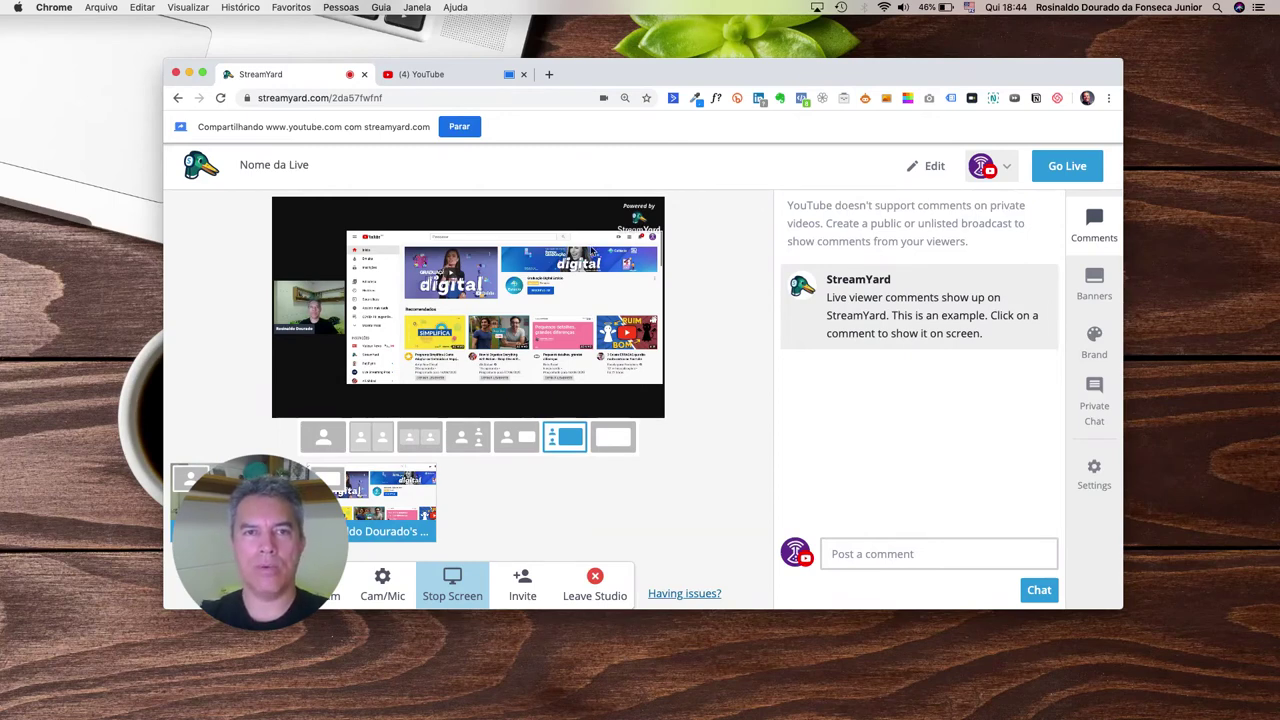
left_click(462, 77)
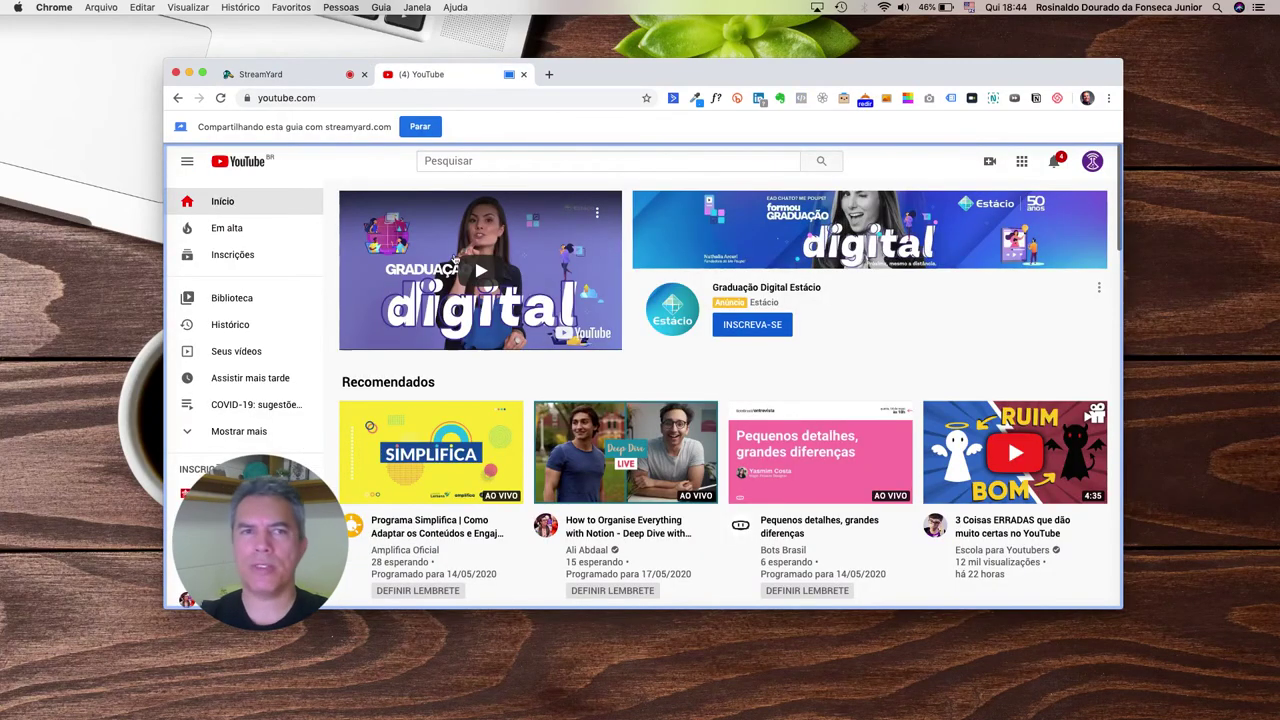
left_click(310, 77)
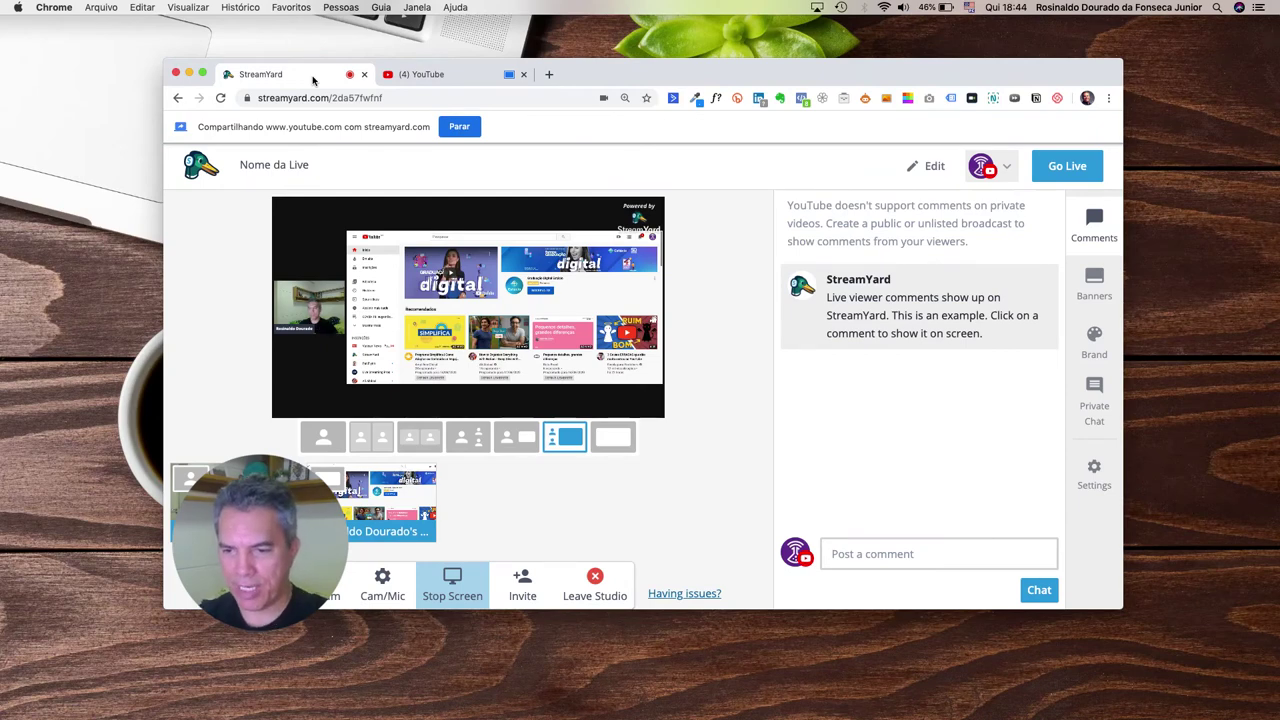
left_click(428, 77)
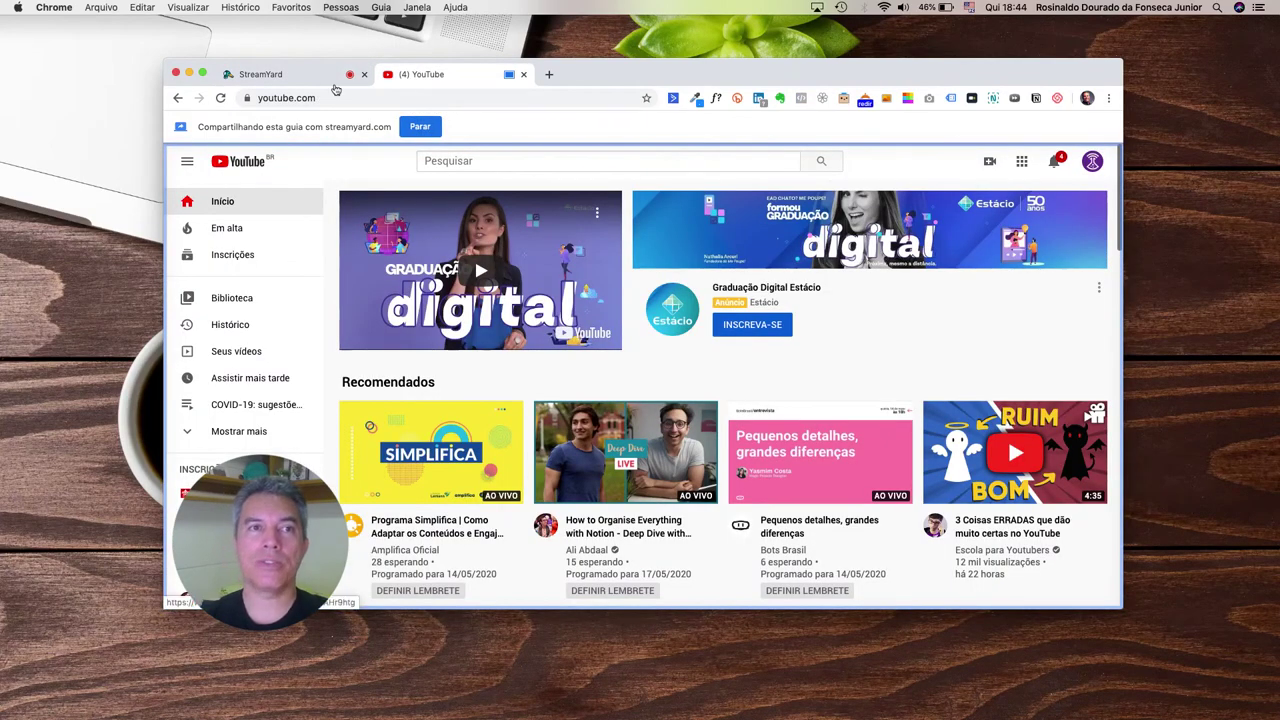
left_click(290, 78)
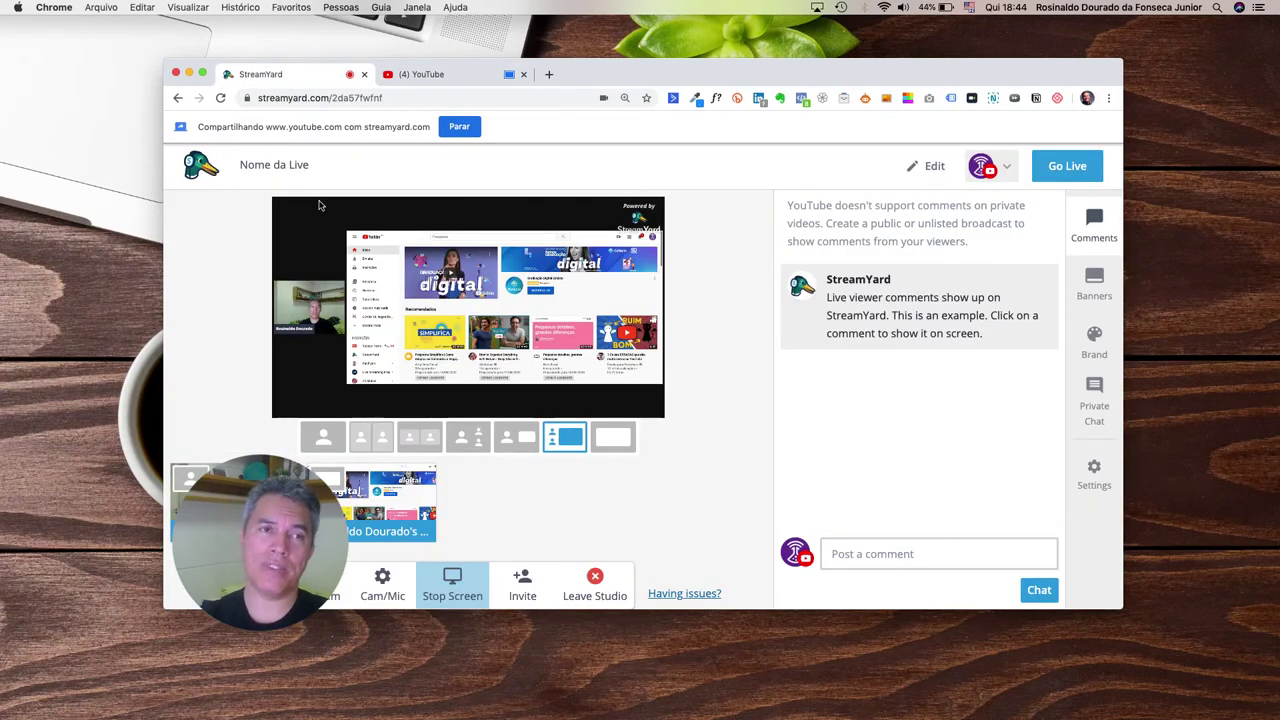
left_click(445, 76)
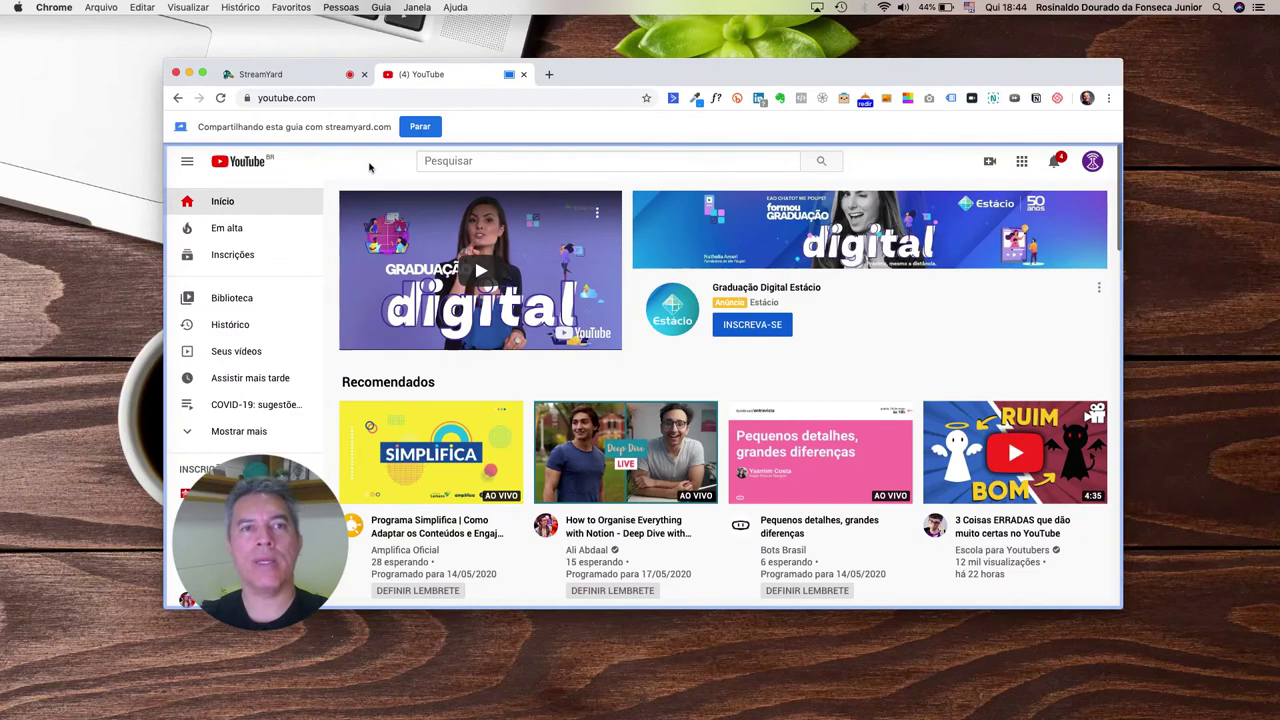
left_click(316, 80)
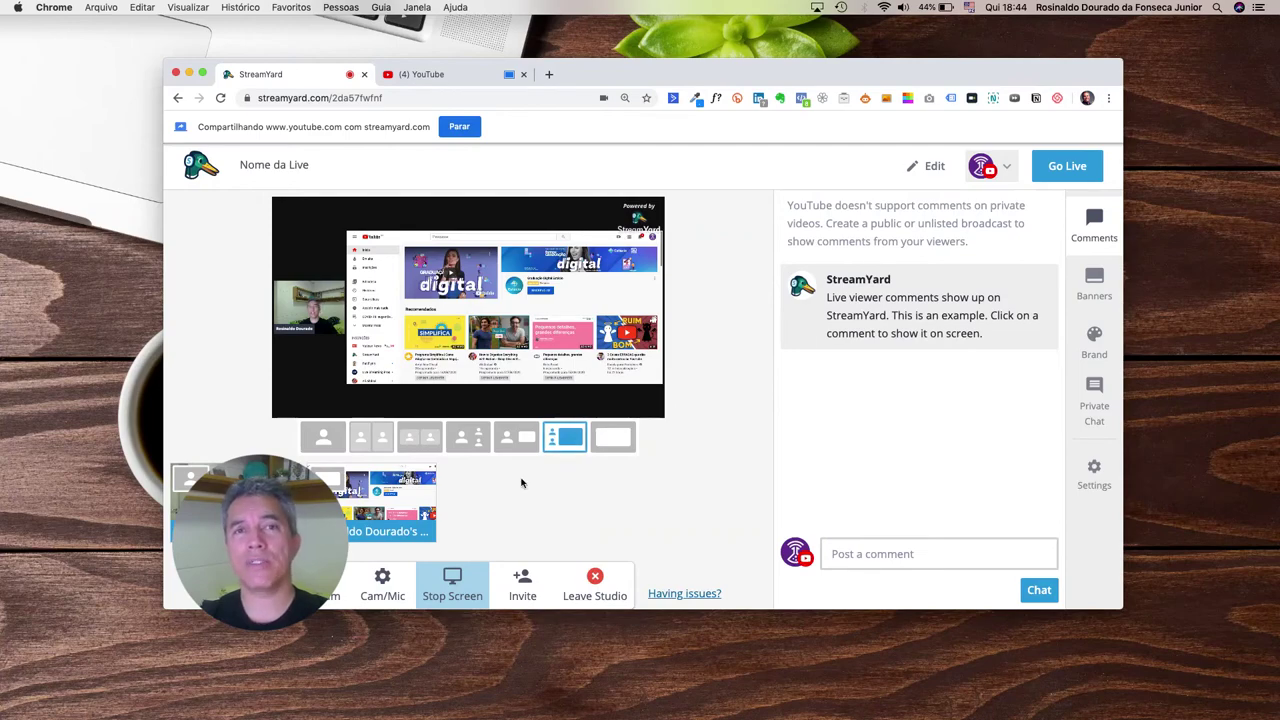
left_click(449, 75)
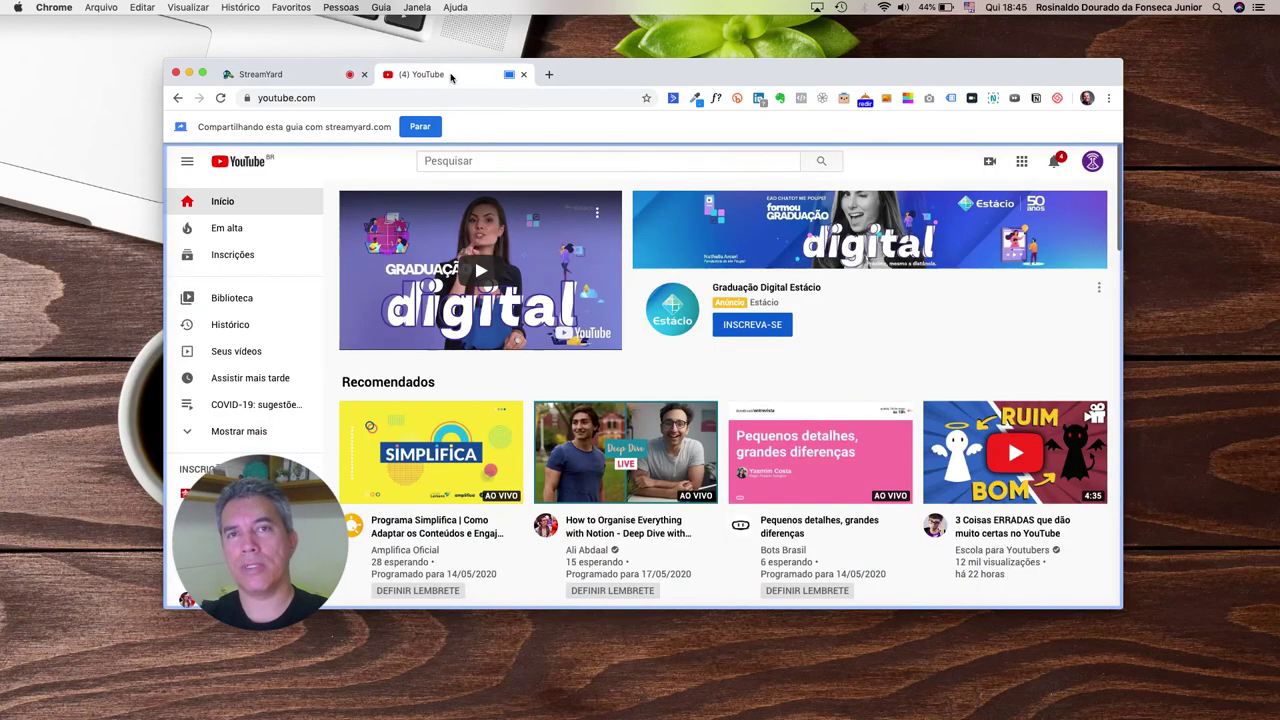
left_click(303, 73)
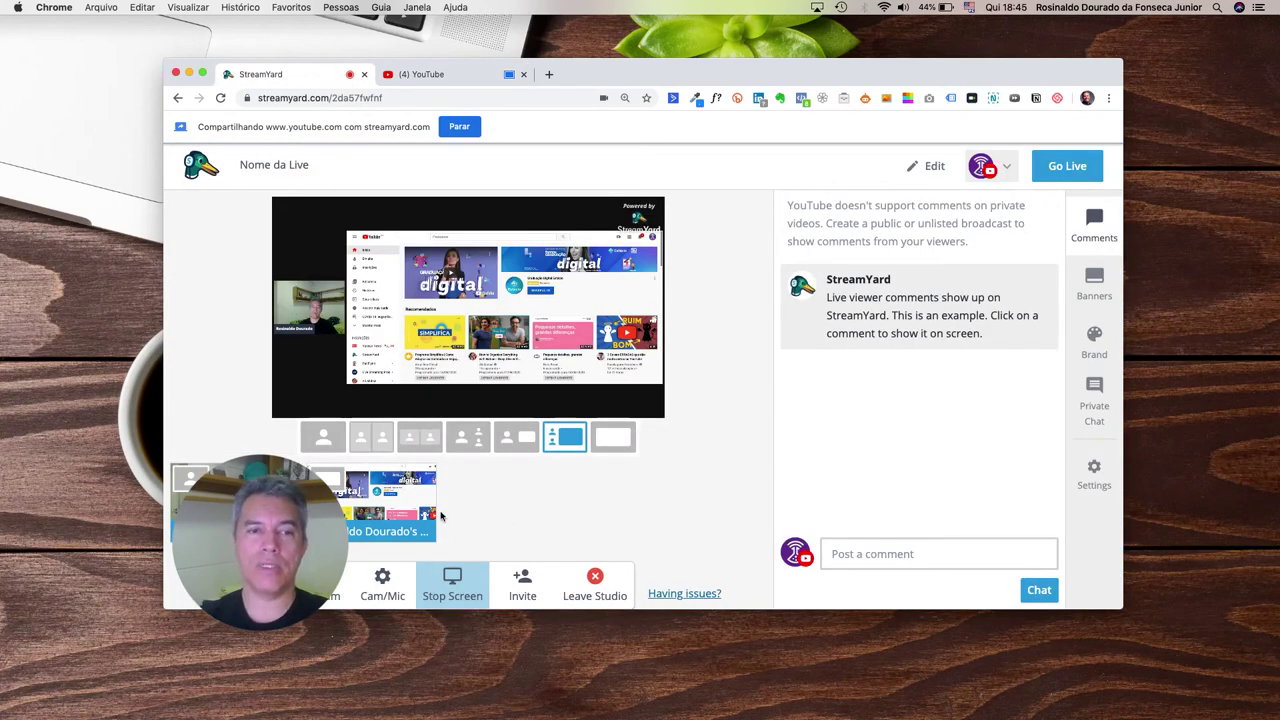
Step: Alternate the stream layout between the solo camera and the large shared screen with the small camera beside it
left_click(322, 439)
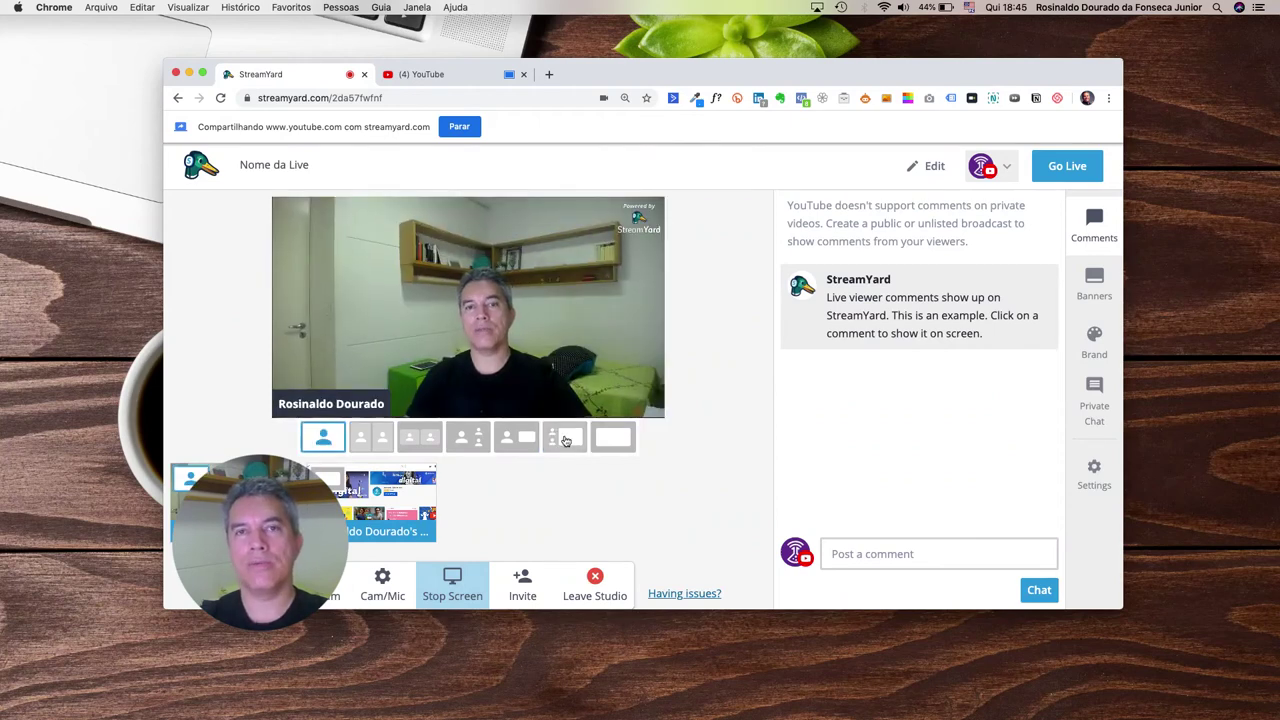
left_click(565, 439)
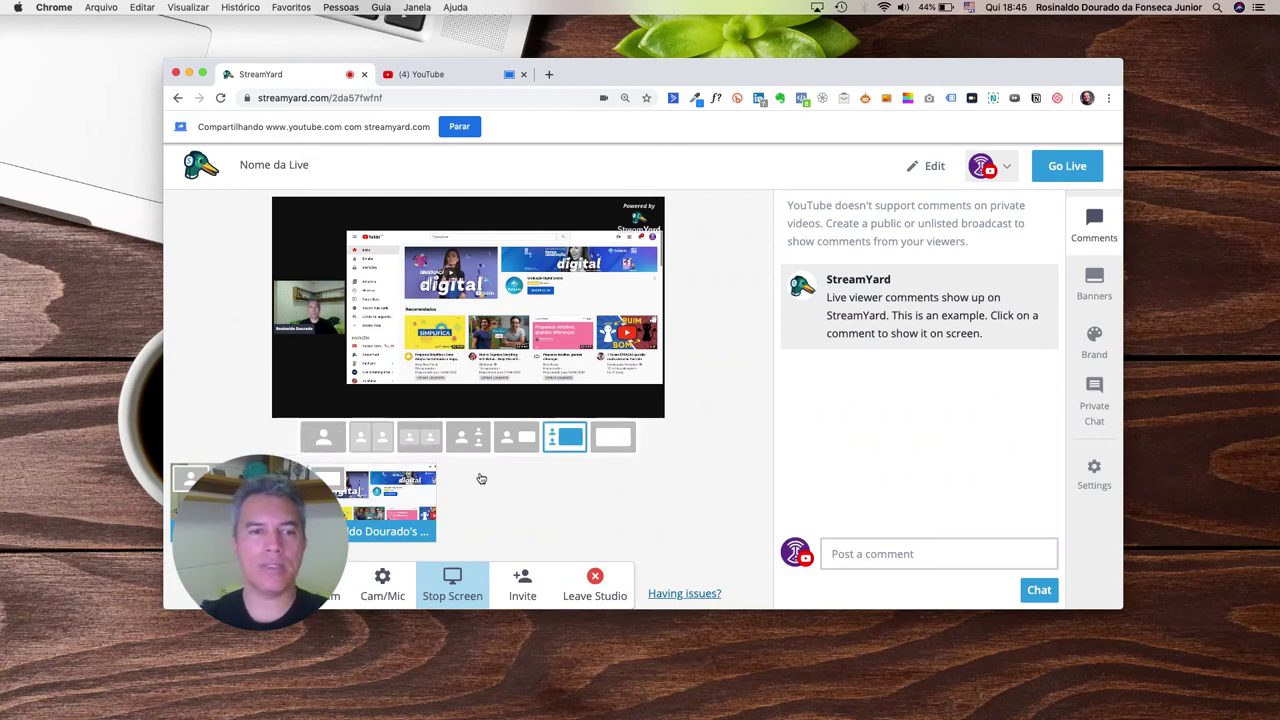
left_click(322, 438)
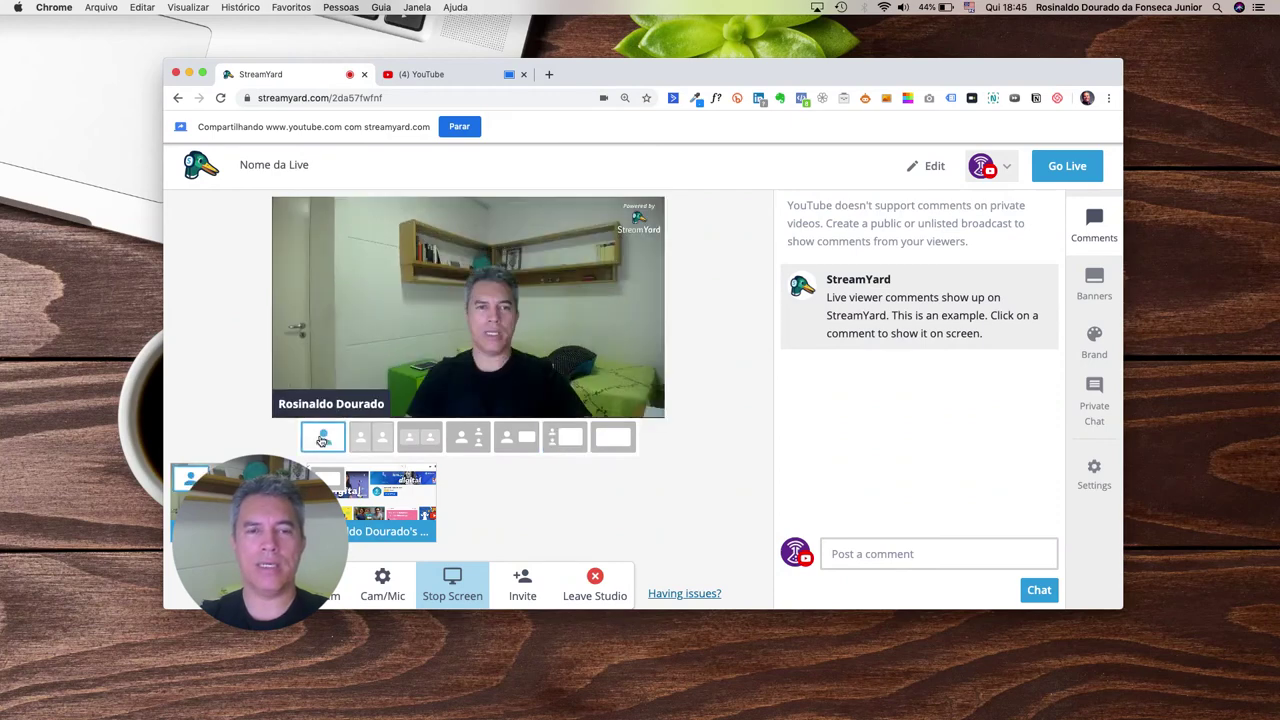
left_click(566, 437)
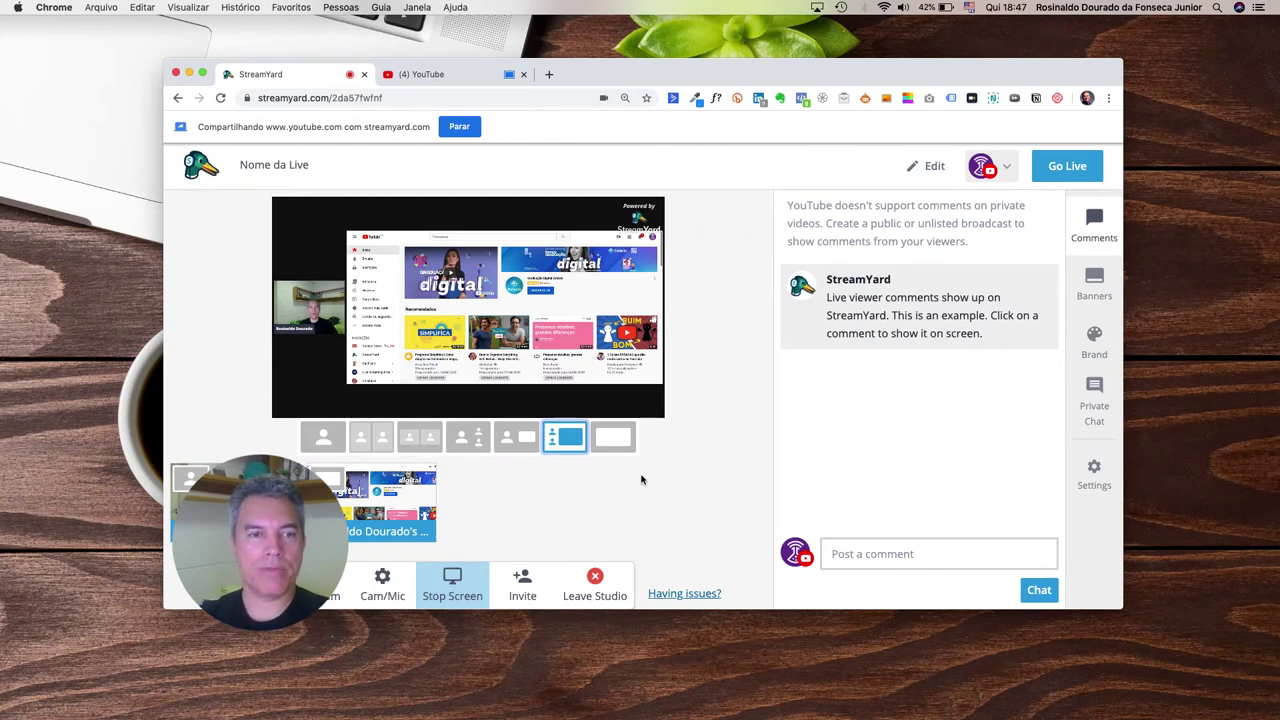
left_click(323, 437)
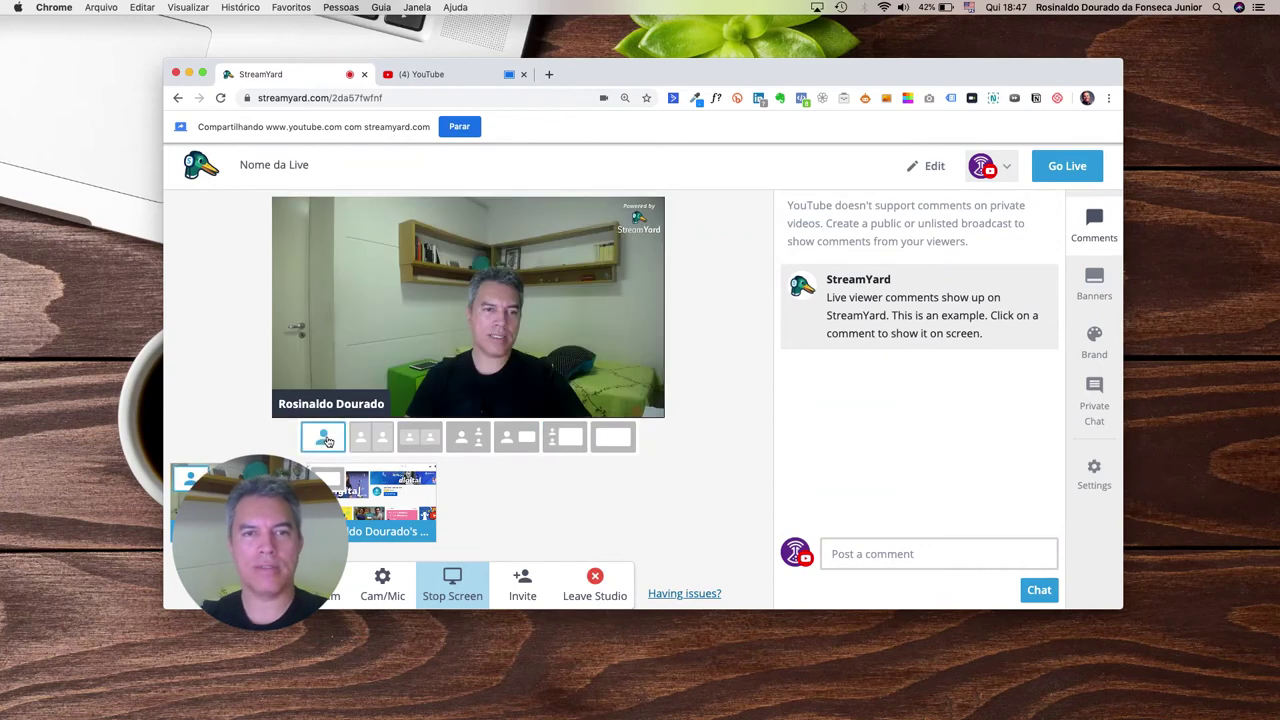
left_click(574, 441)
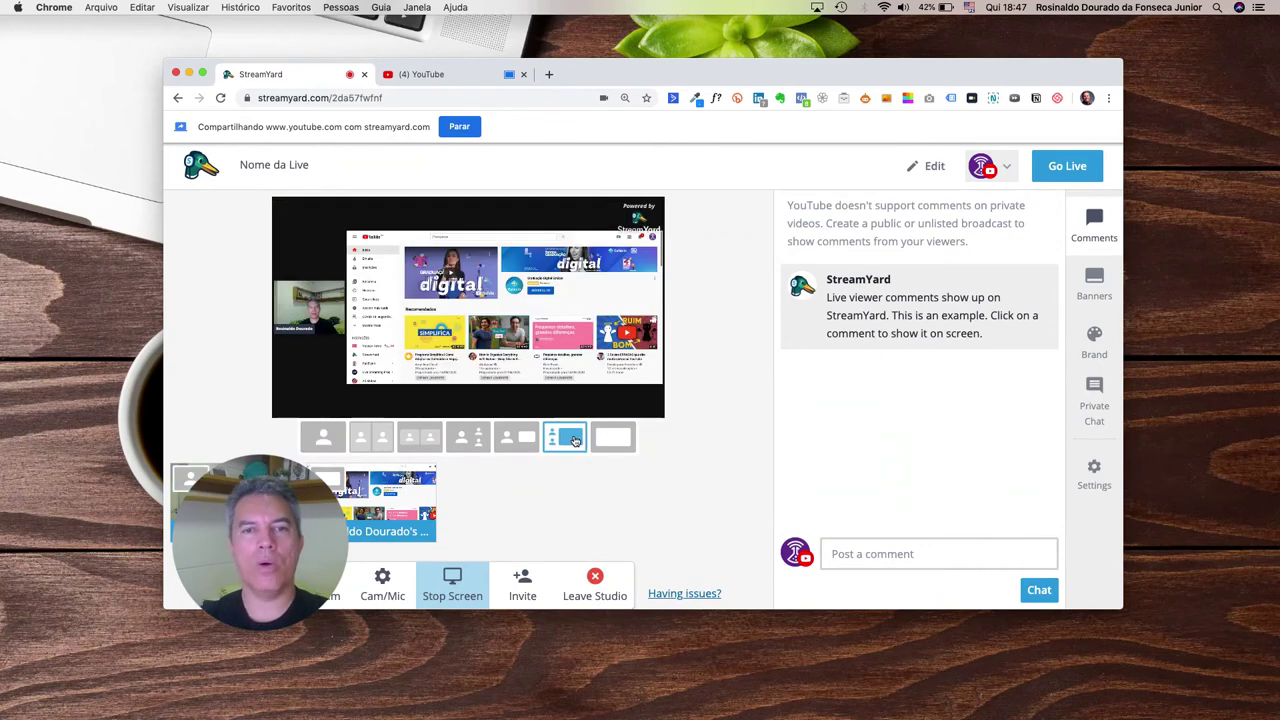
Step: Try the screen-only layout and the large camera with small screen layout, returning each time to the large shared screen with small camera
left_click(617, 442)
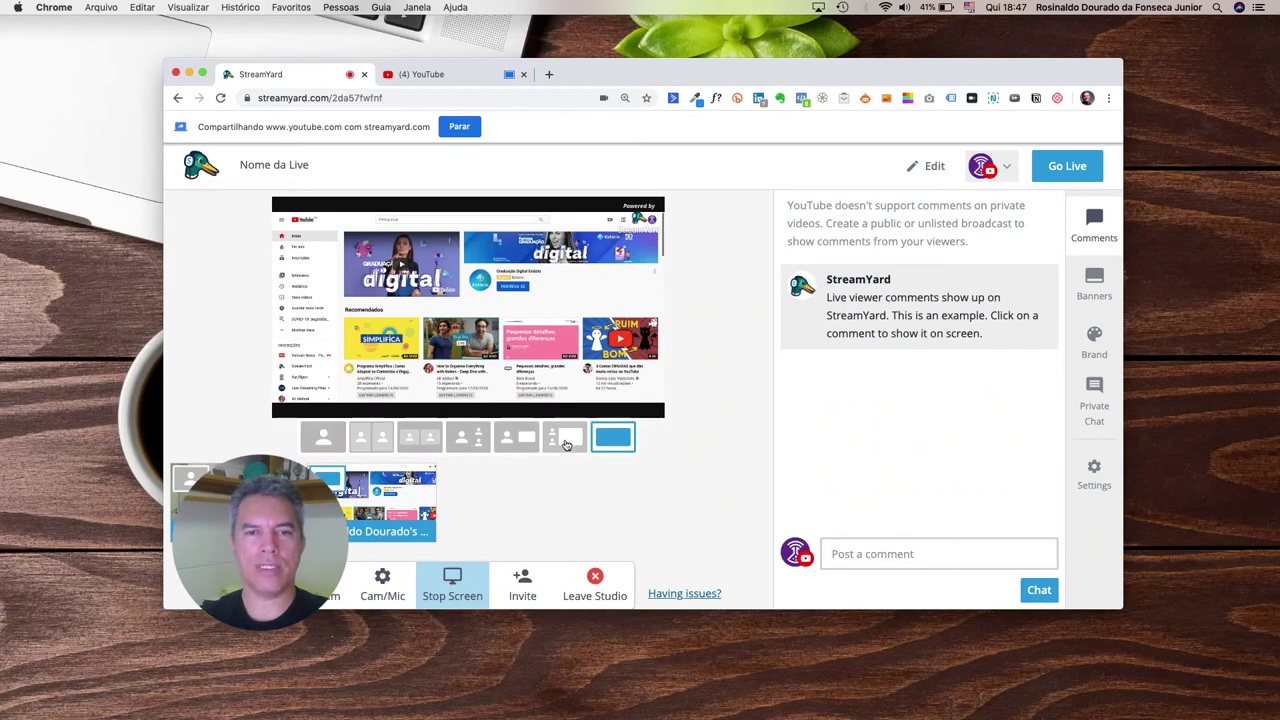
left_click(566, 444)
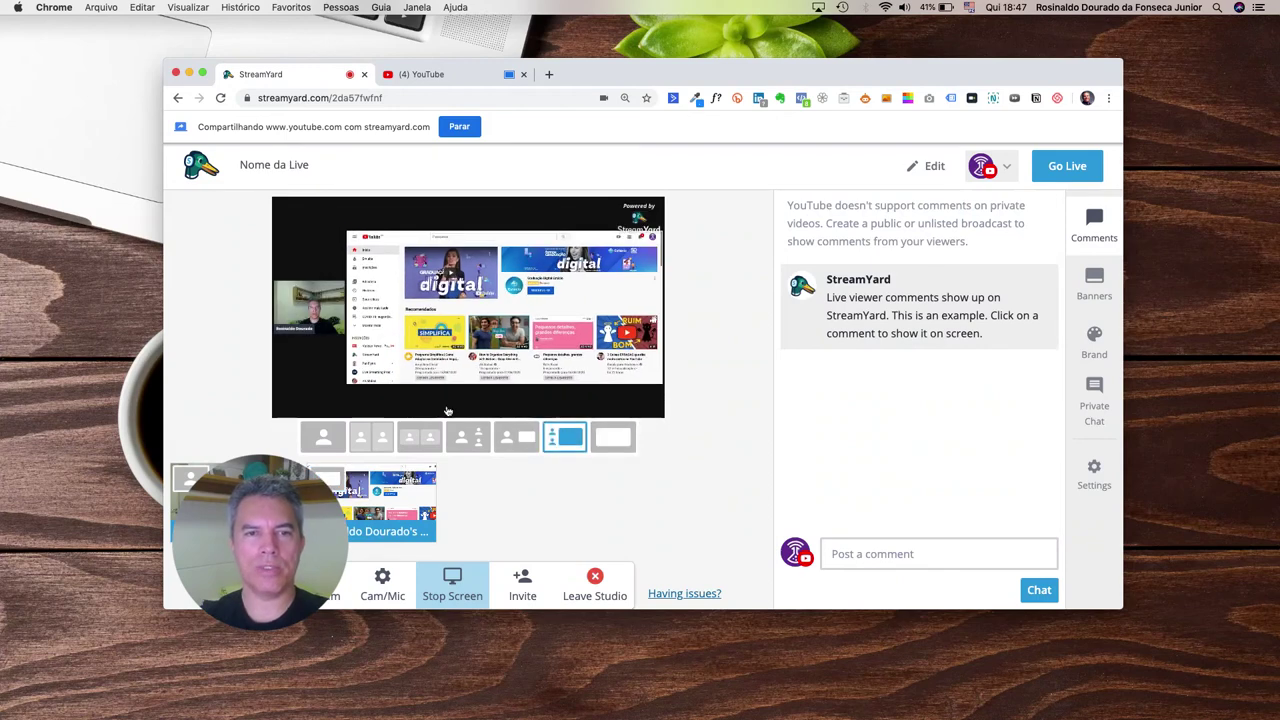
left_click(517, 444)
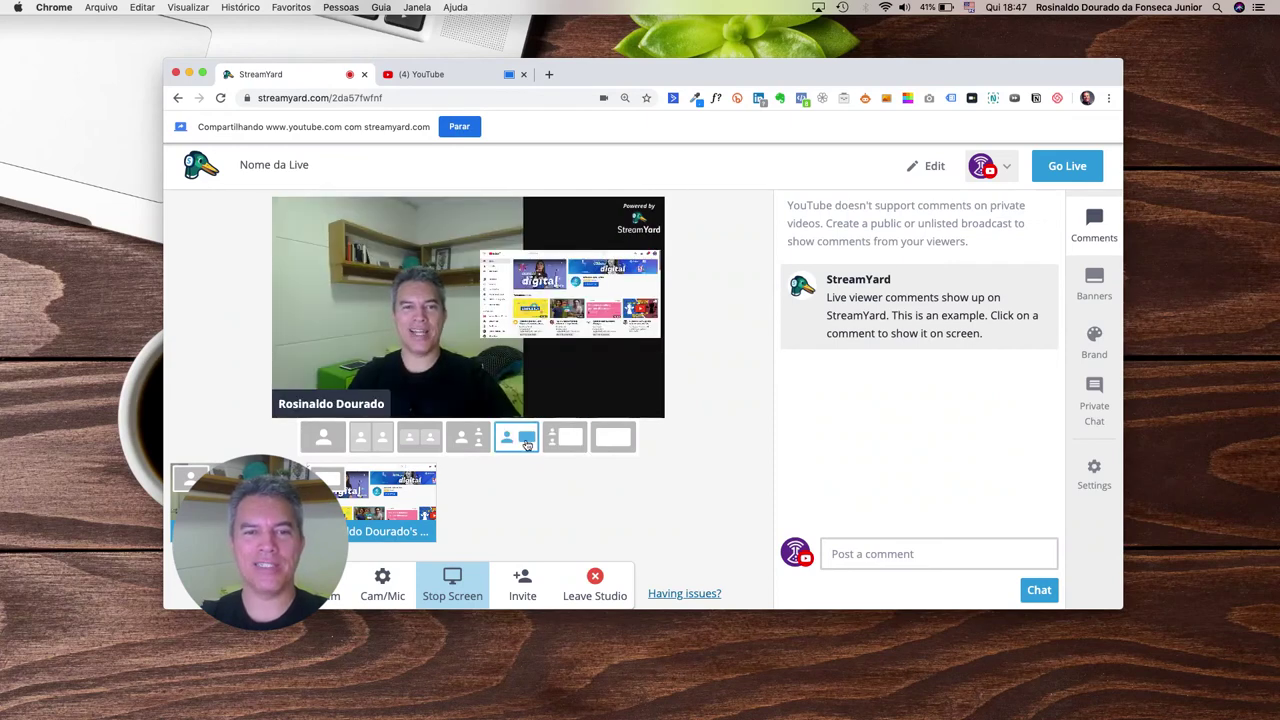
left_click(565, 443)
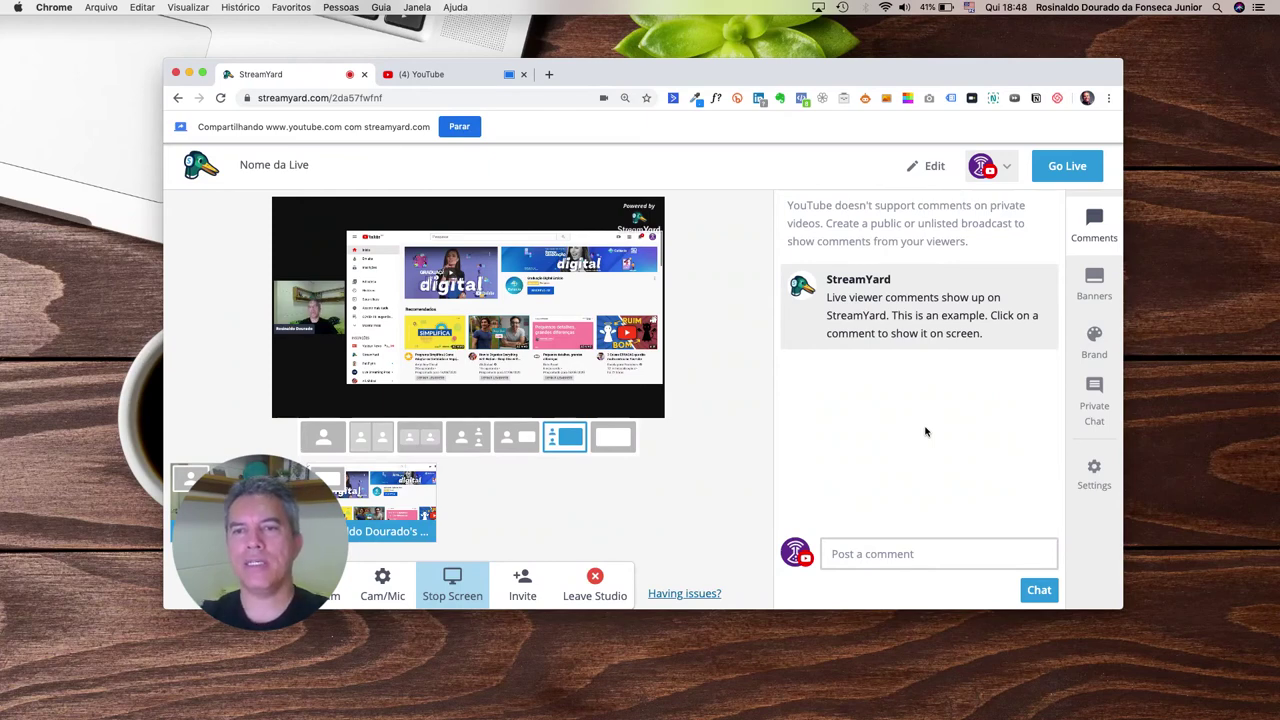
Step: Read the comments notice about private YouTube videos, highlighting the word "unlisted", and look at the example comment
mouse_move(918, 340)
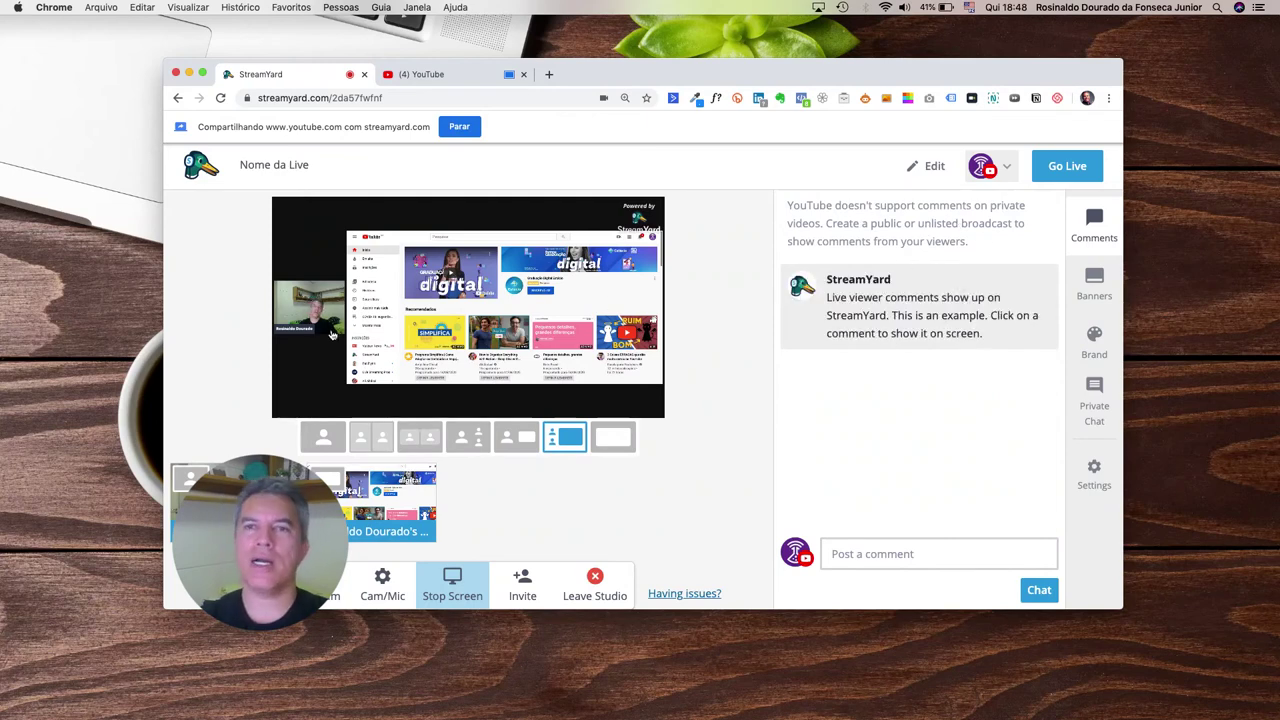
left_click_drag(834, 207, 880, 206)
left_click(811, 207)
left_click_drag(793, 207, 977, 221)
left_click(832, 226)
left_click(978, 222)
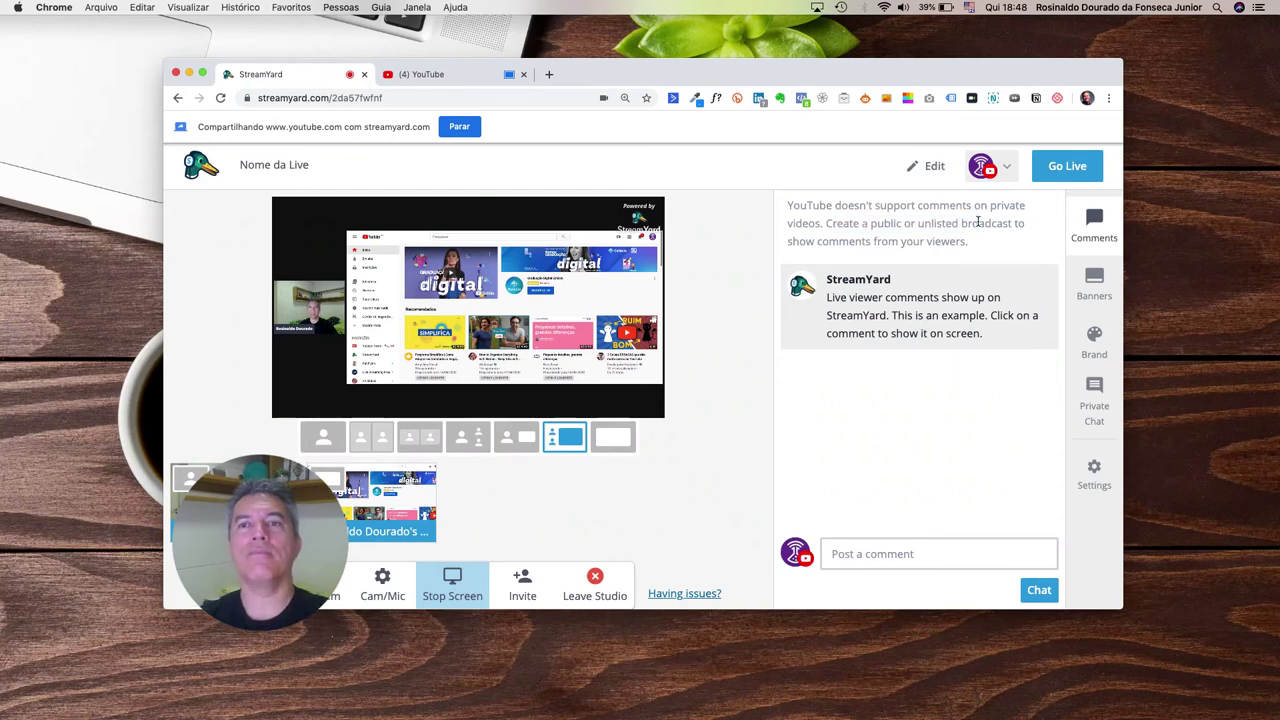
left_click_drag(918, 226, 968, 226)
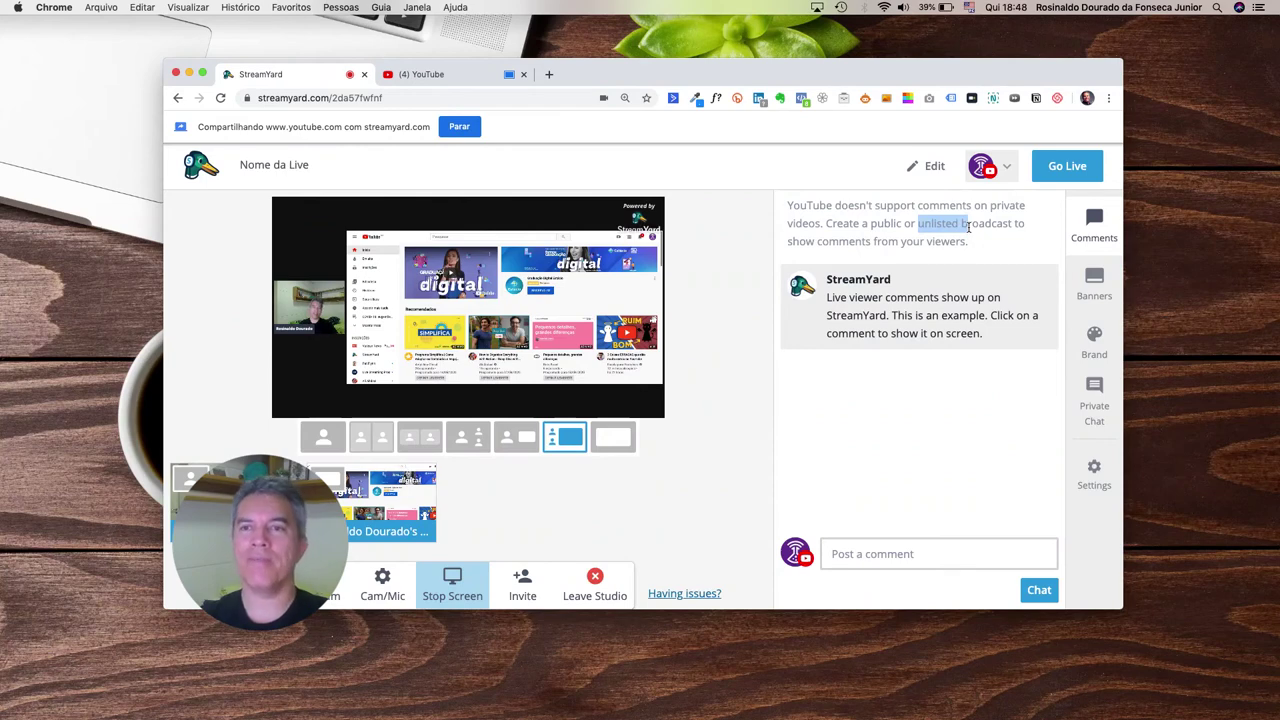
left_click(943, 223)
double_click(938, 223)
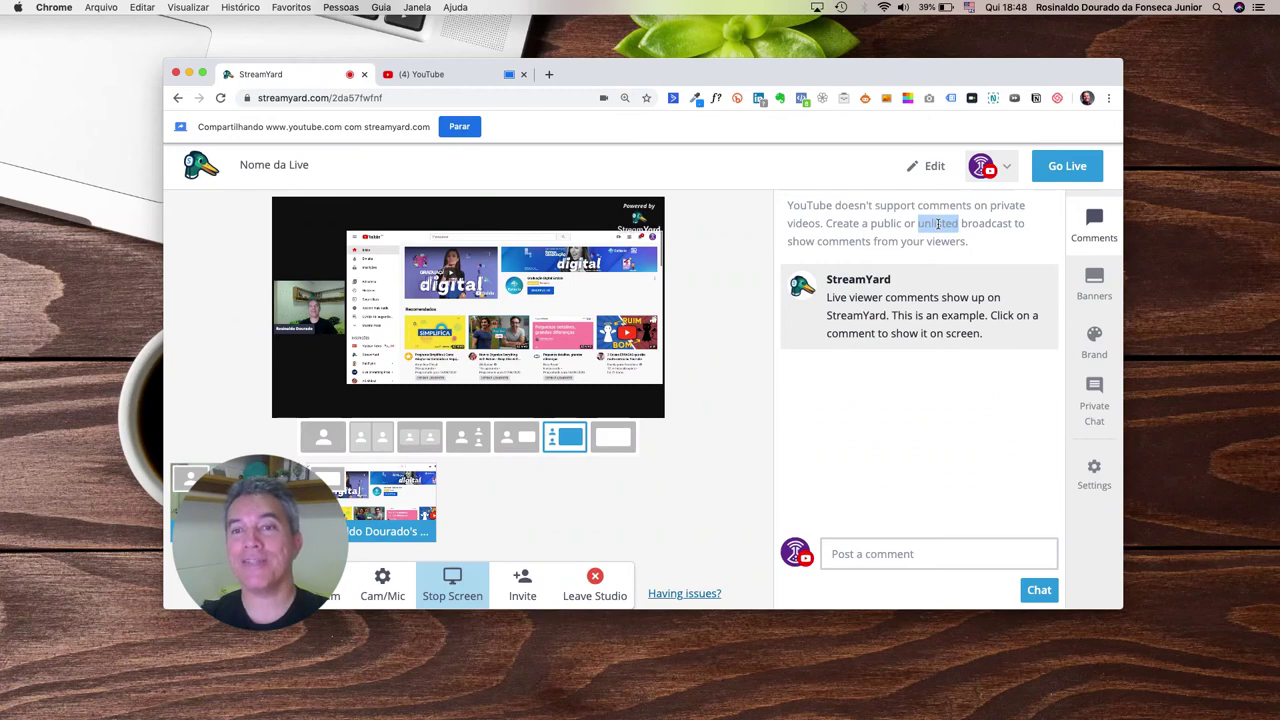
mouse_move(955, 303)
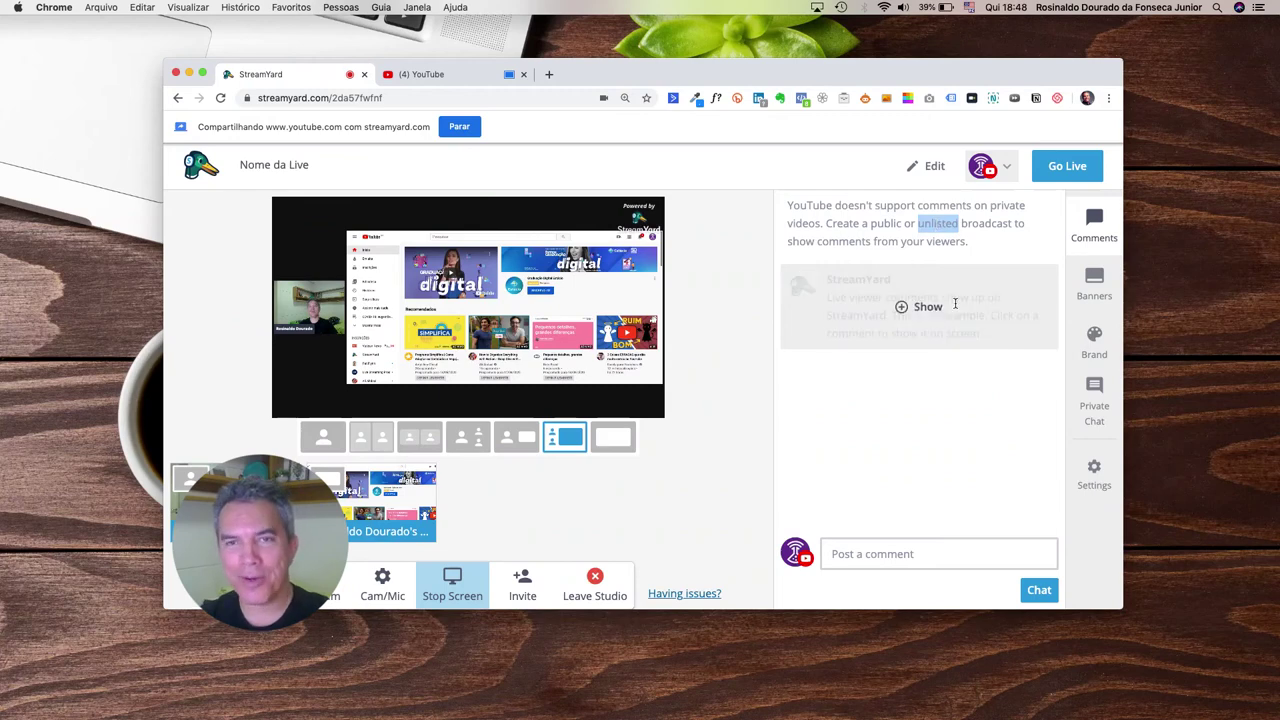
Step: Show the example StreamYard viewer comment on the stream and hide it again
left_click(903, 310)
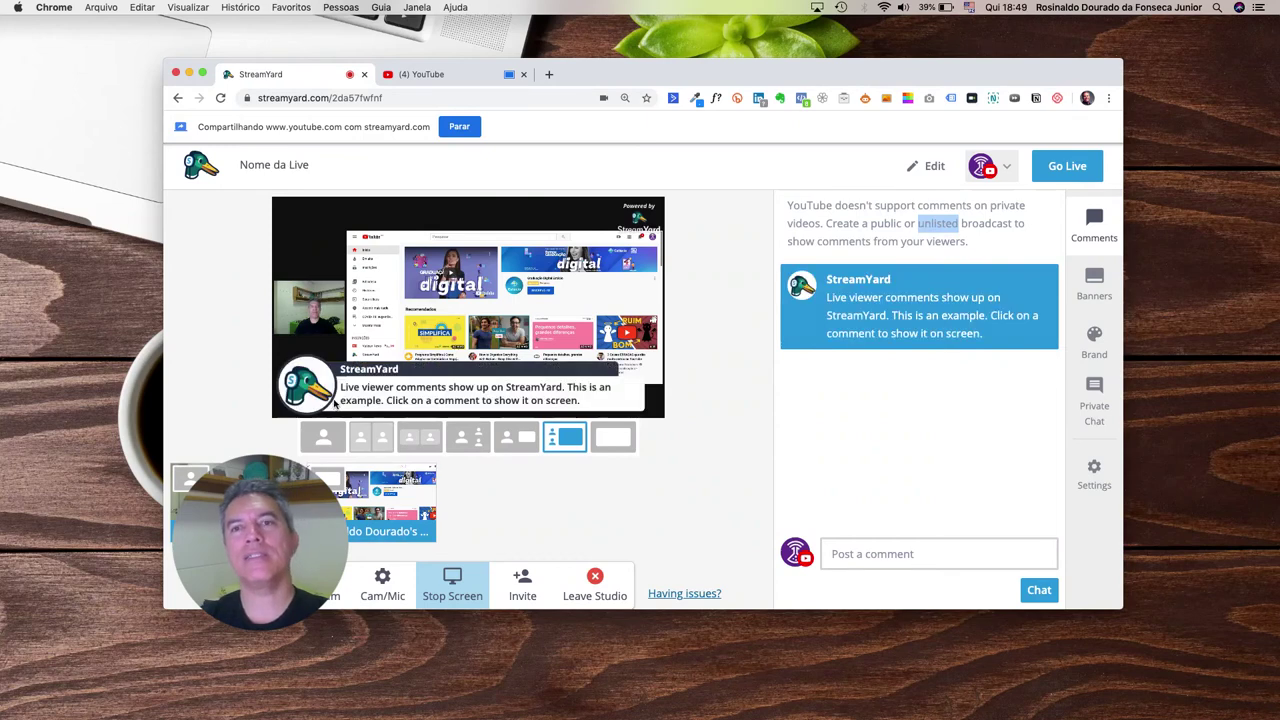
mouse_move(869, 302)
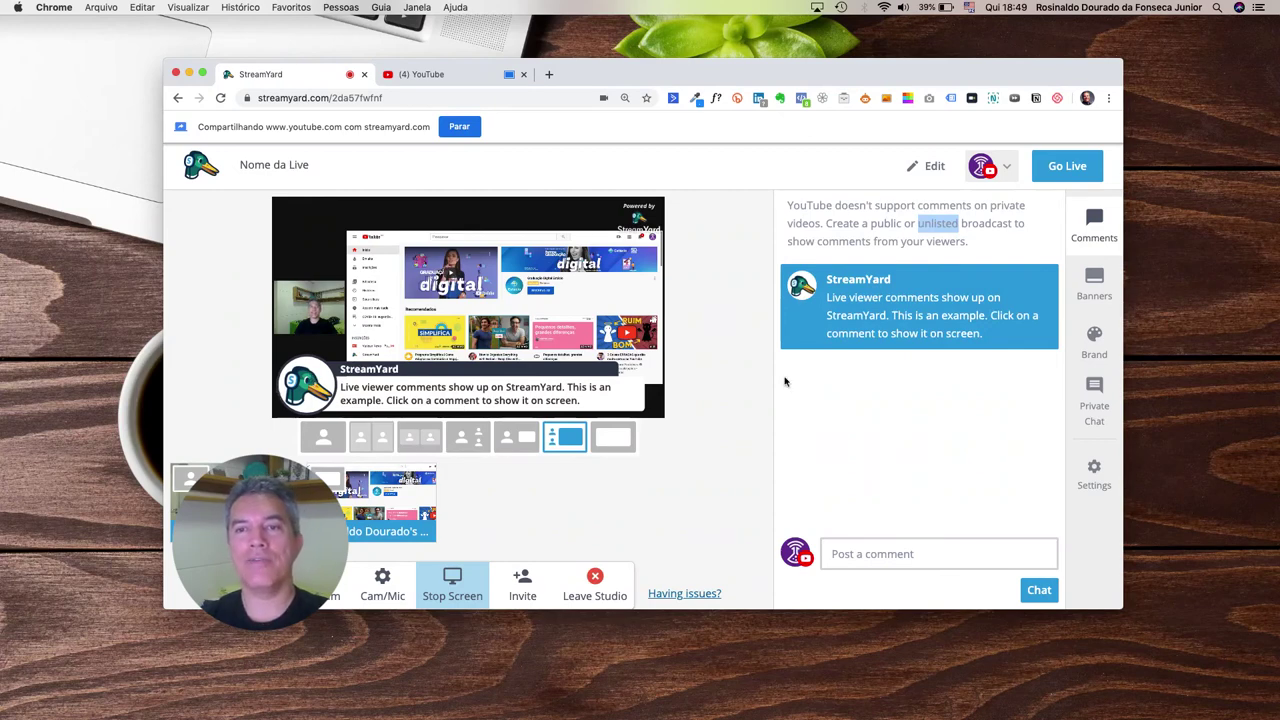
left_click(927, 309)
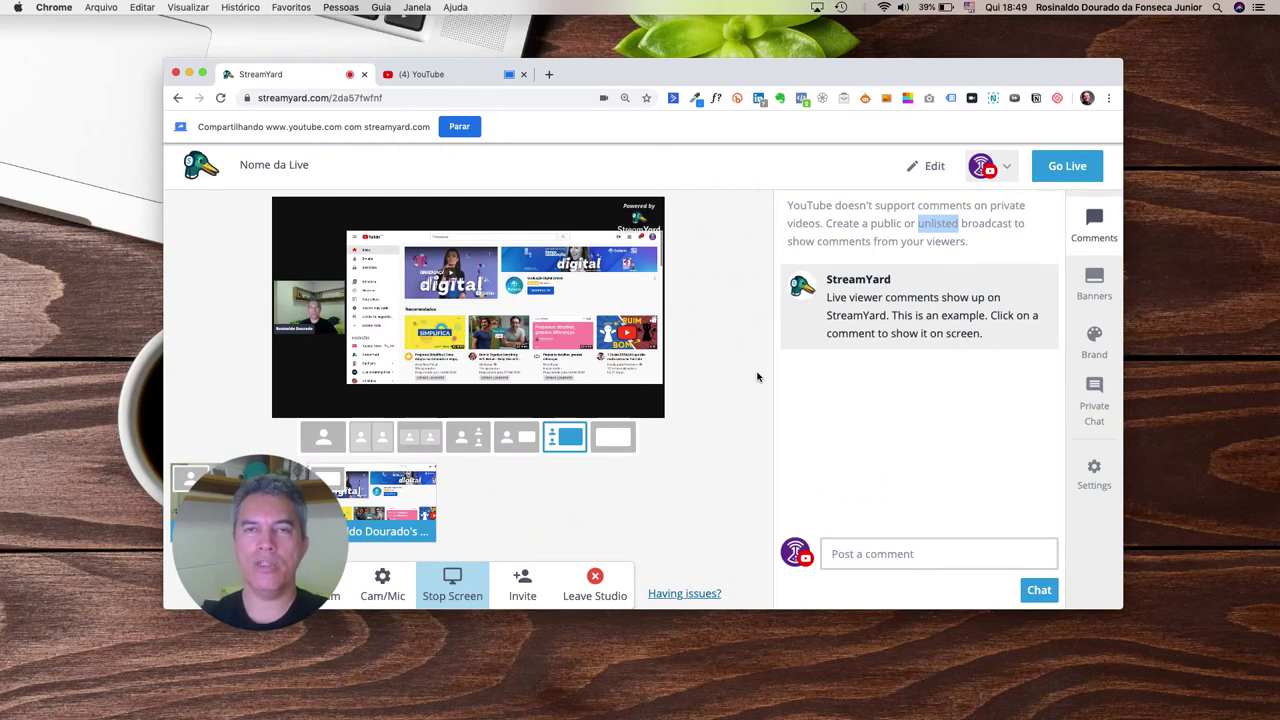
mouse_move(868, 330)
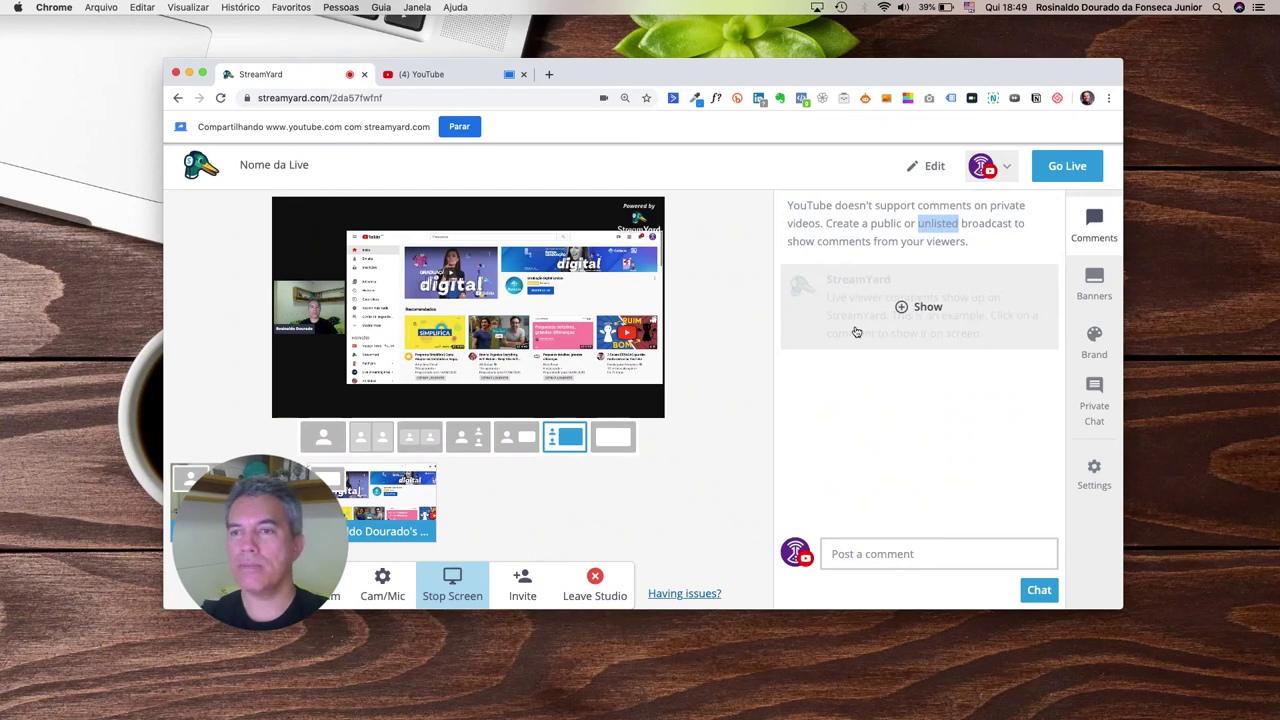
Step: Switch the stream to the solo camera layout, and open and close the broadcast's details for a look
left_click(322, 436)
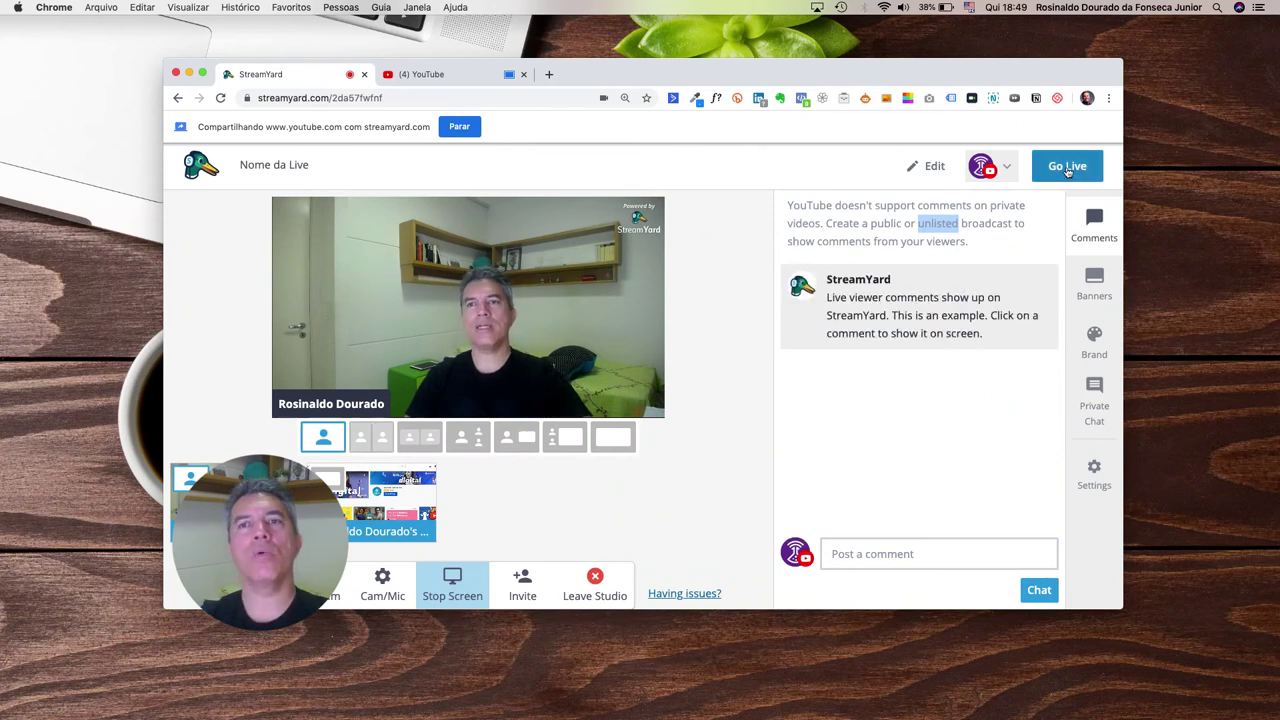
left_click(928, 168)
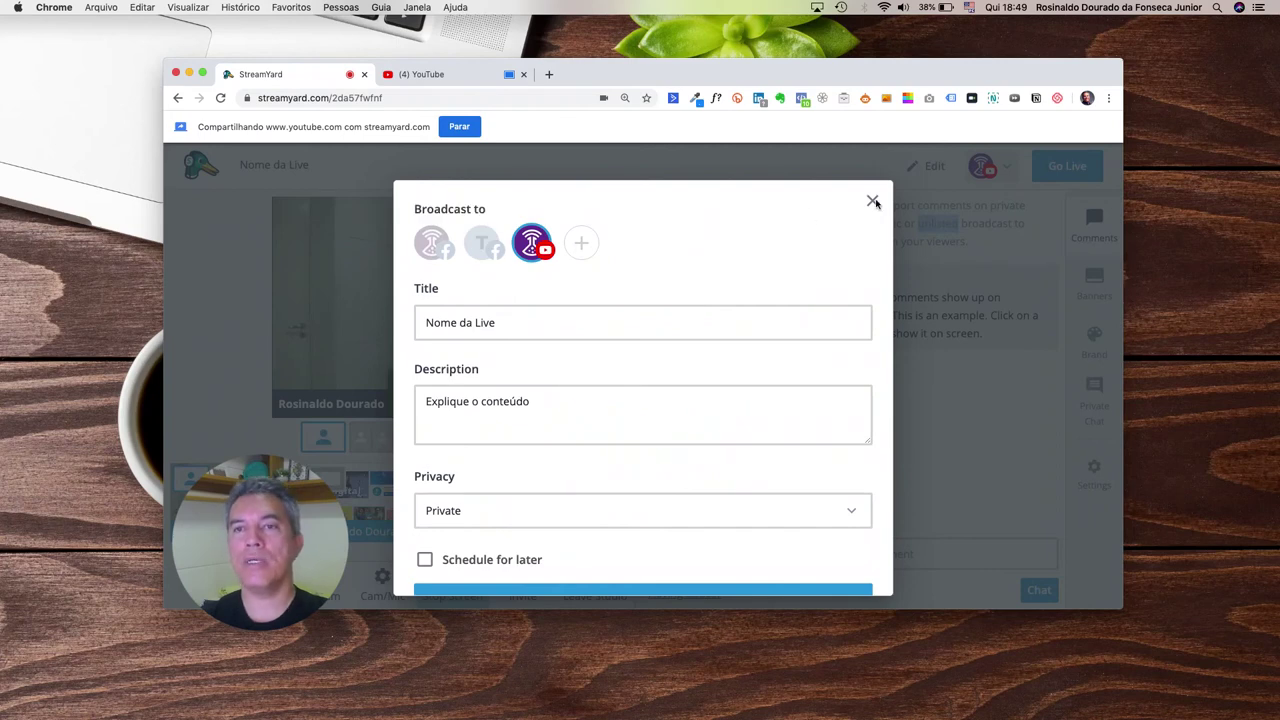
left_click(872, 200)
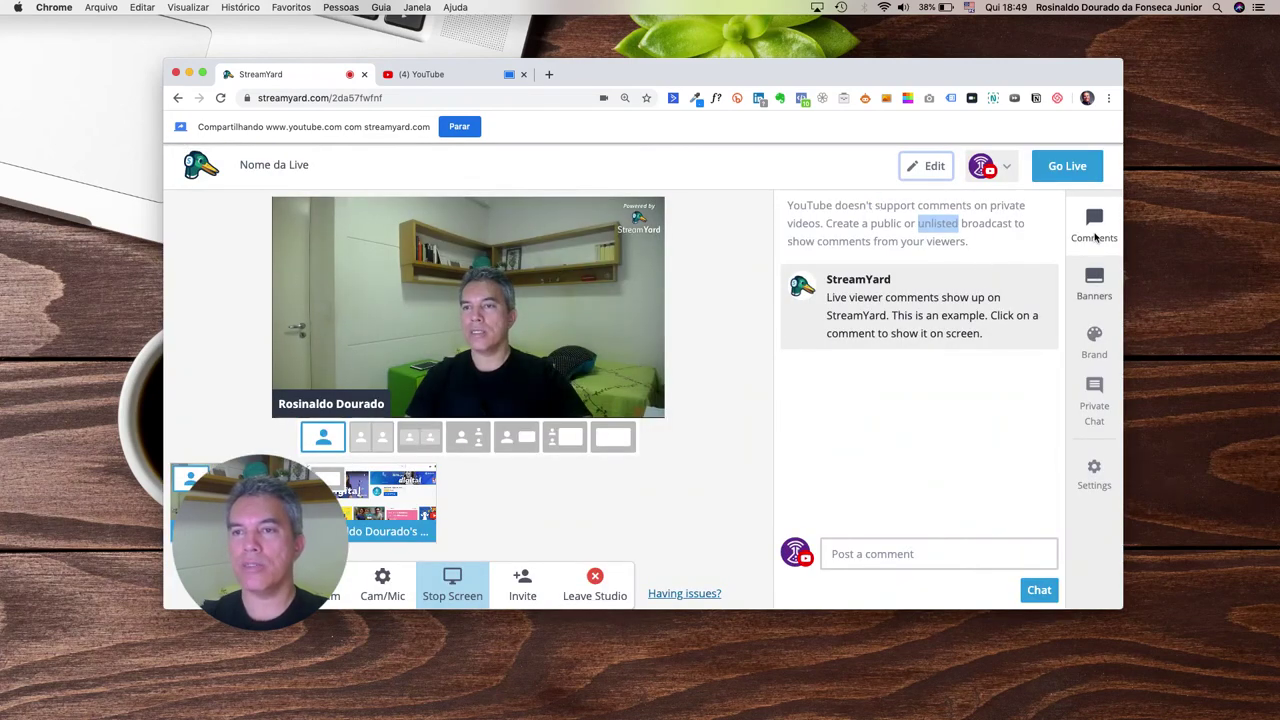
Step: Open the example banners and show the first one on the stream
left_click(1095, 284)
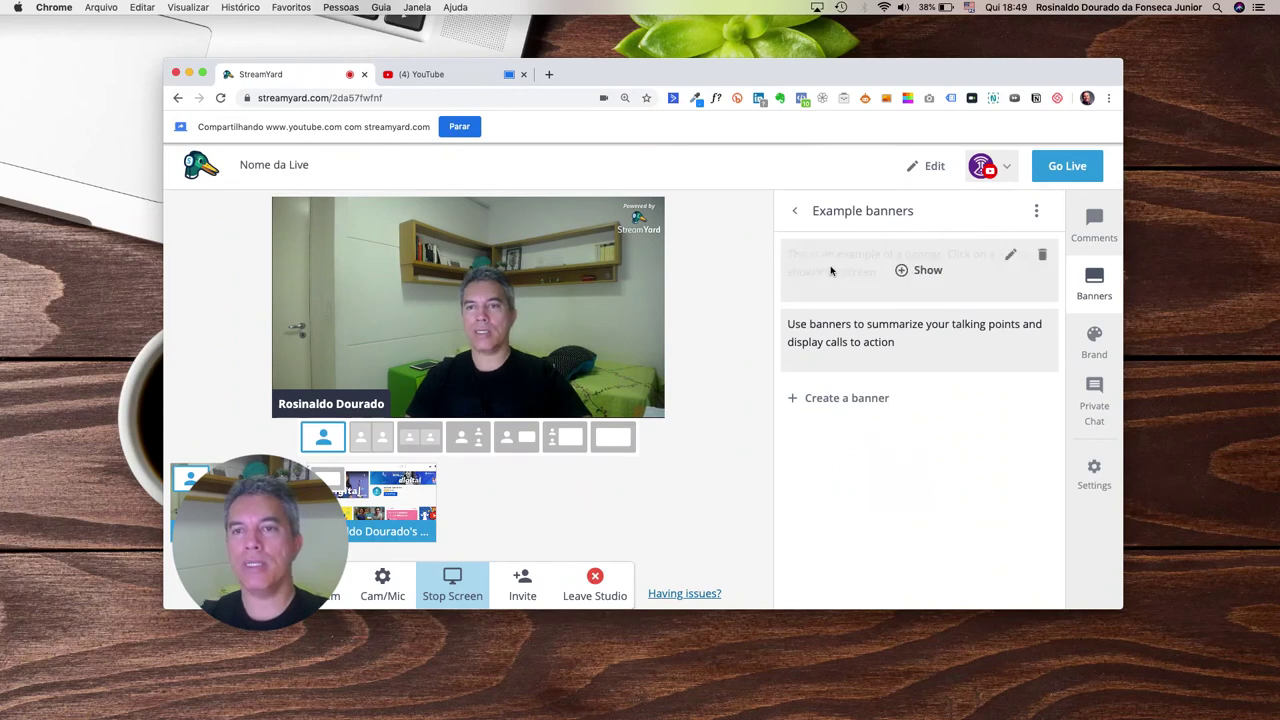
left_click(901, 271)
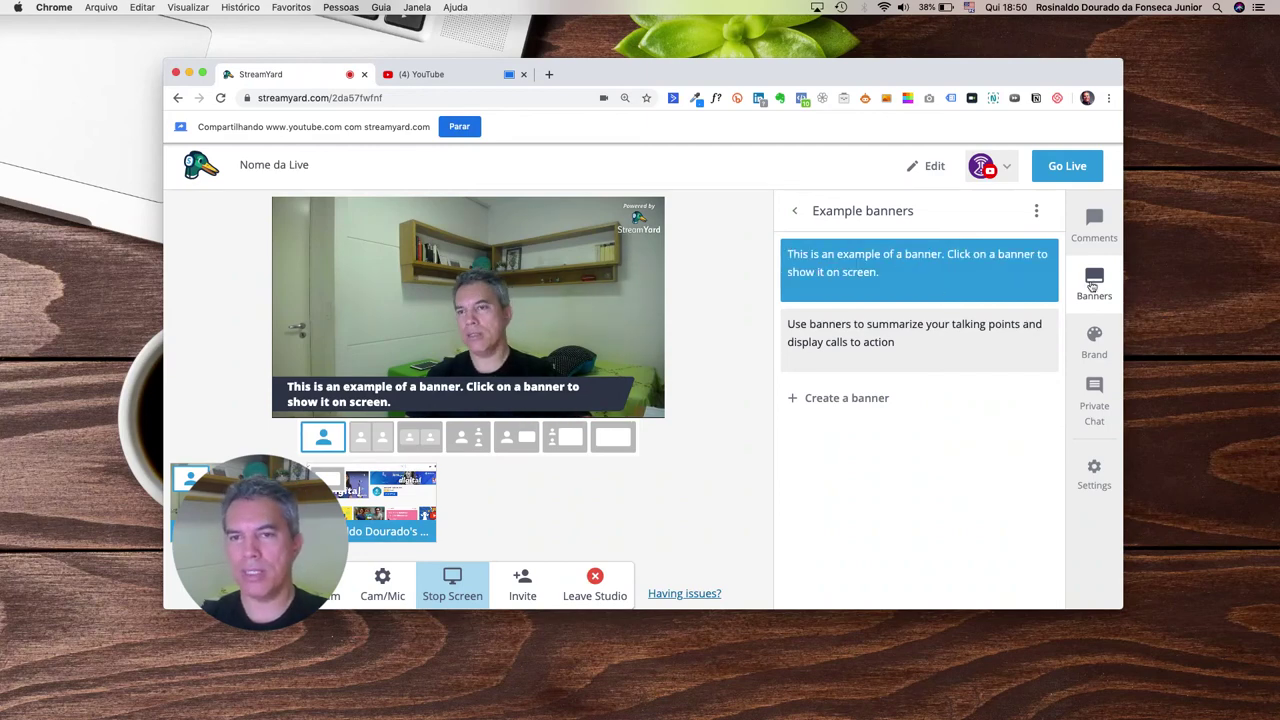
mouse_move(935, 342)
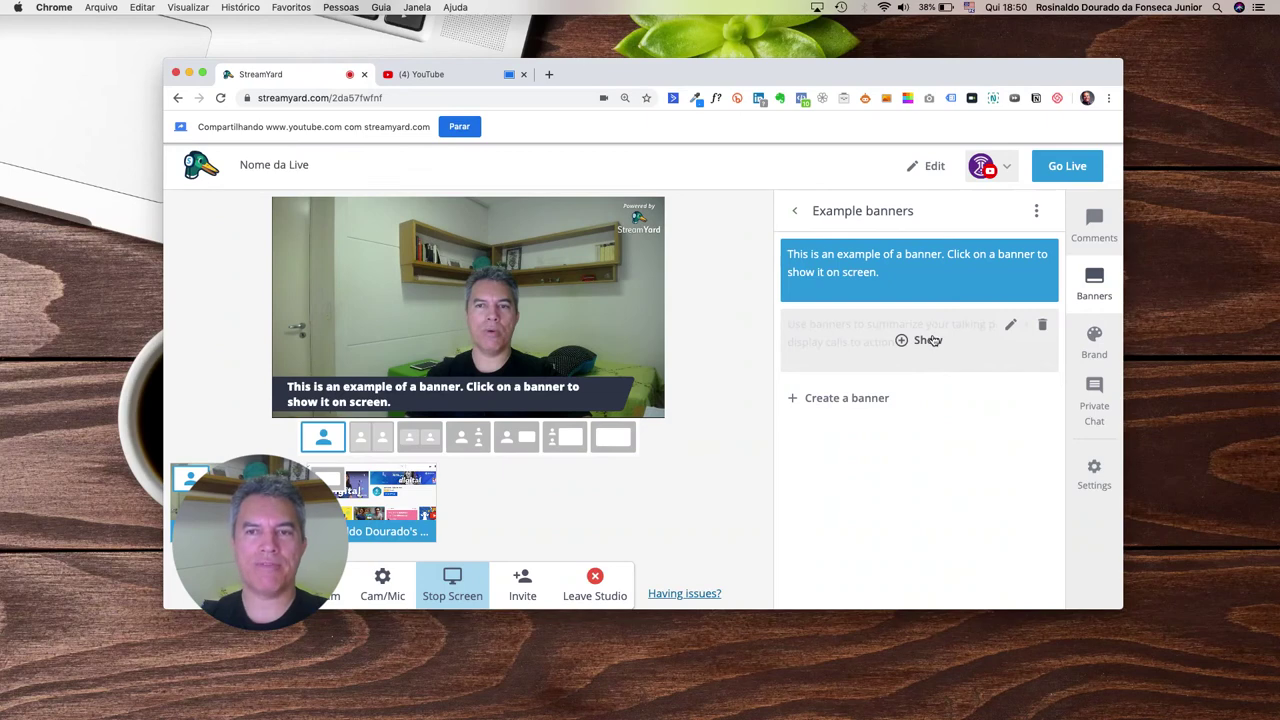
mouse_move(973, 268)
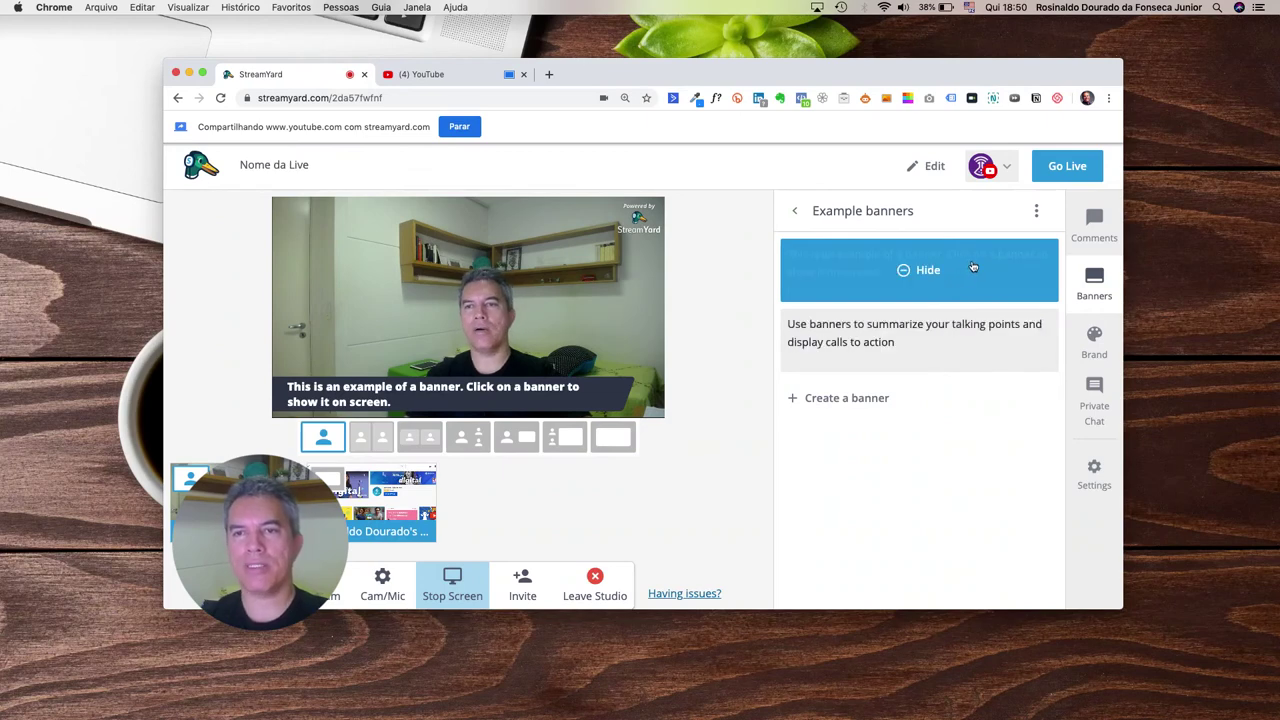
Step: Change the second example banner's text to "O seu texto", make it a ticker scrolling across the bottom, and save it
mouse_move(1010, 335)
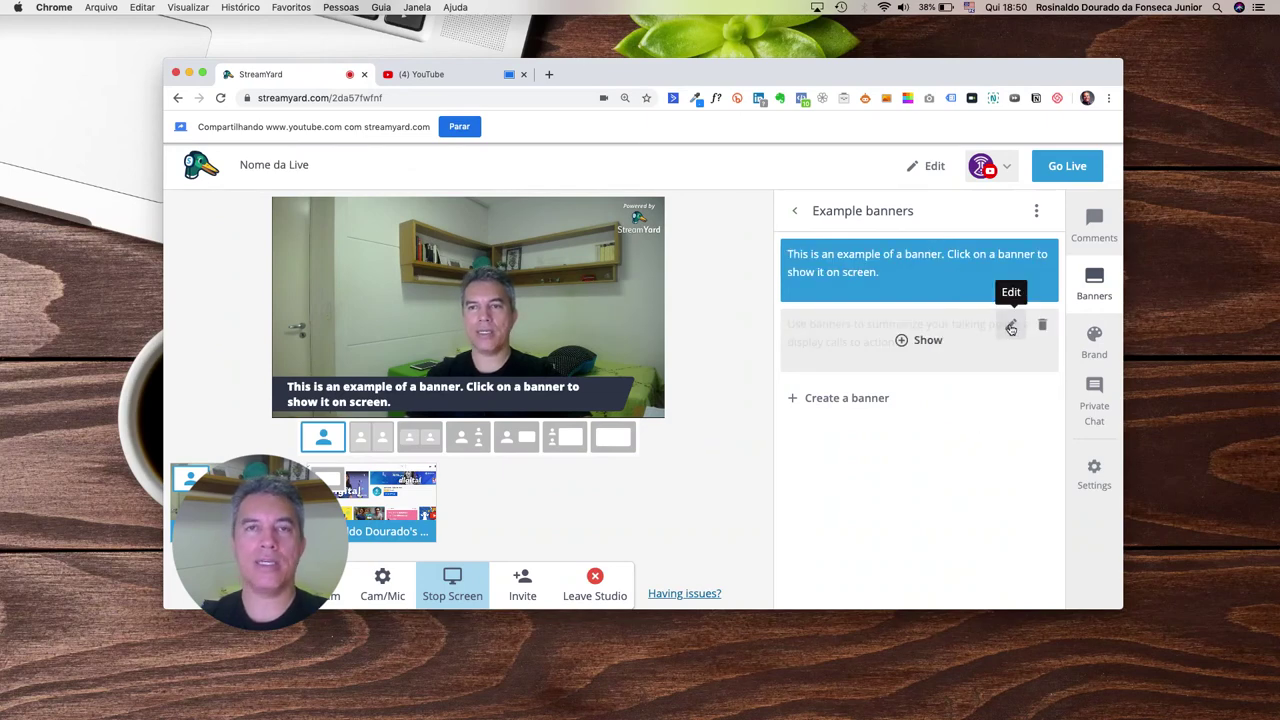
left_click(1011, 328)
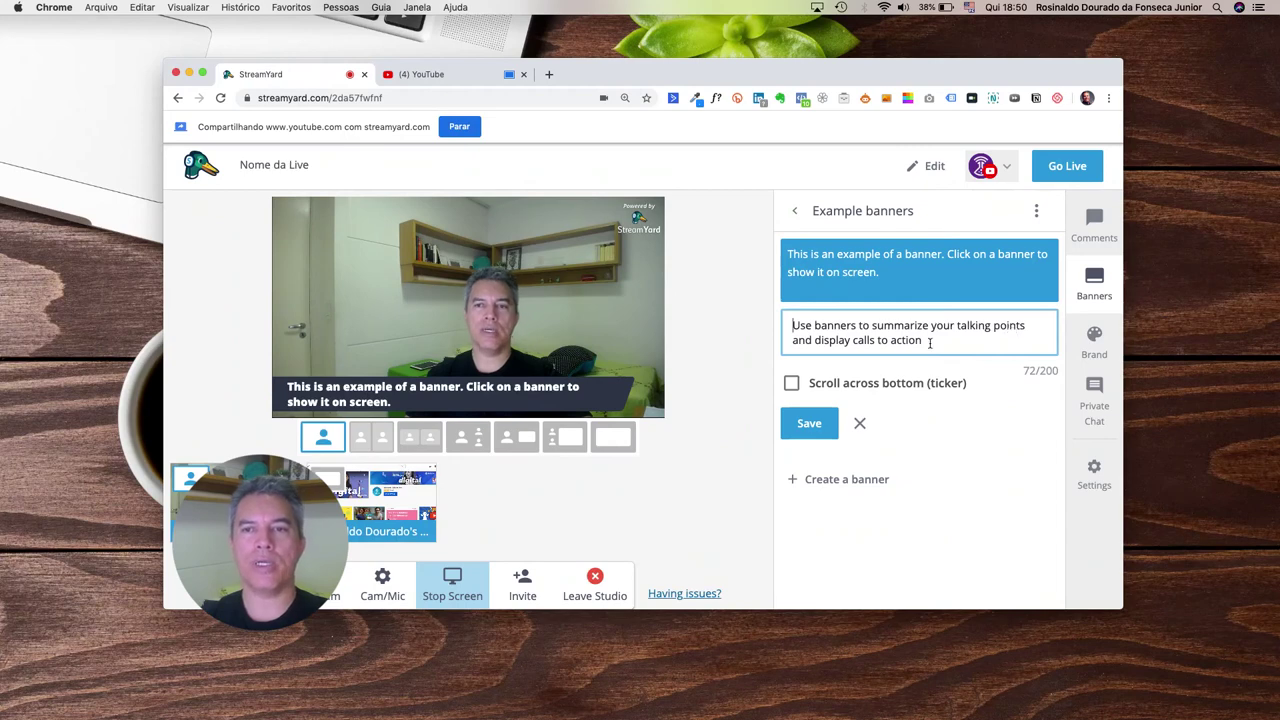
left_click_drag(922, 341, 794, 326)
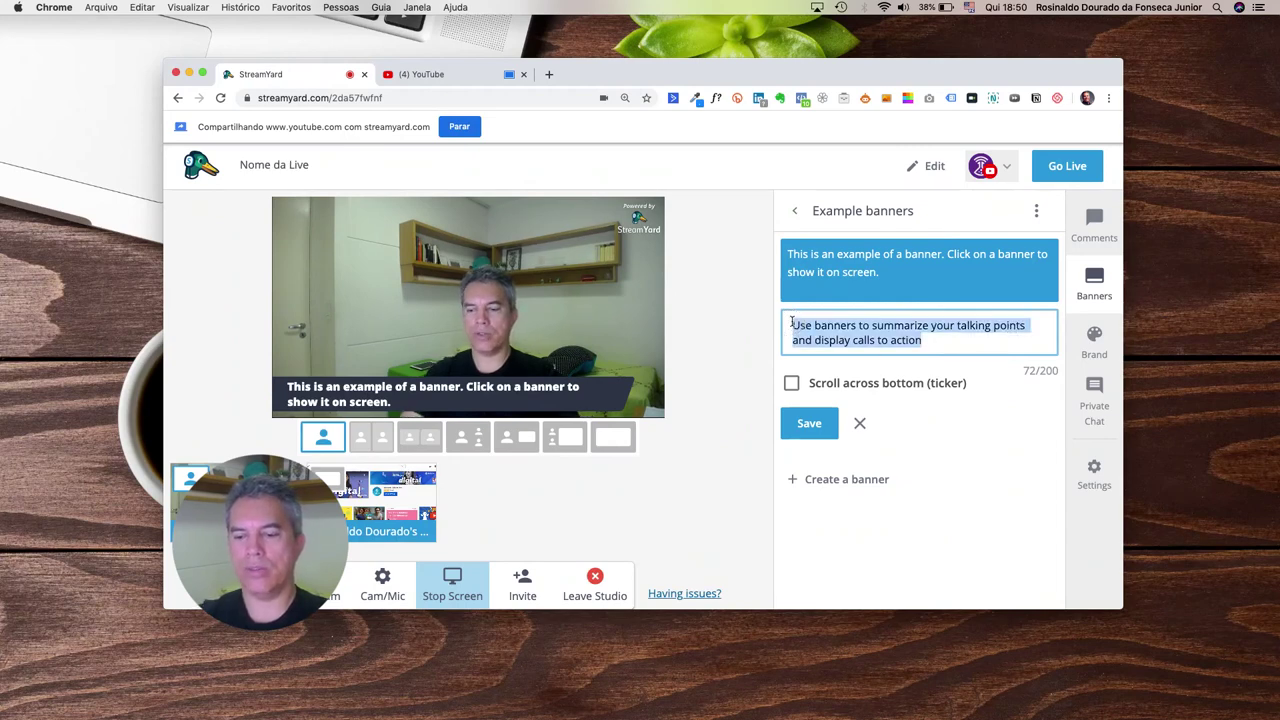
type("O seu tes")
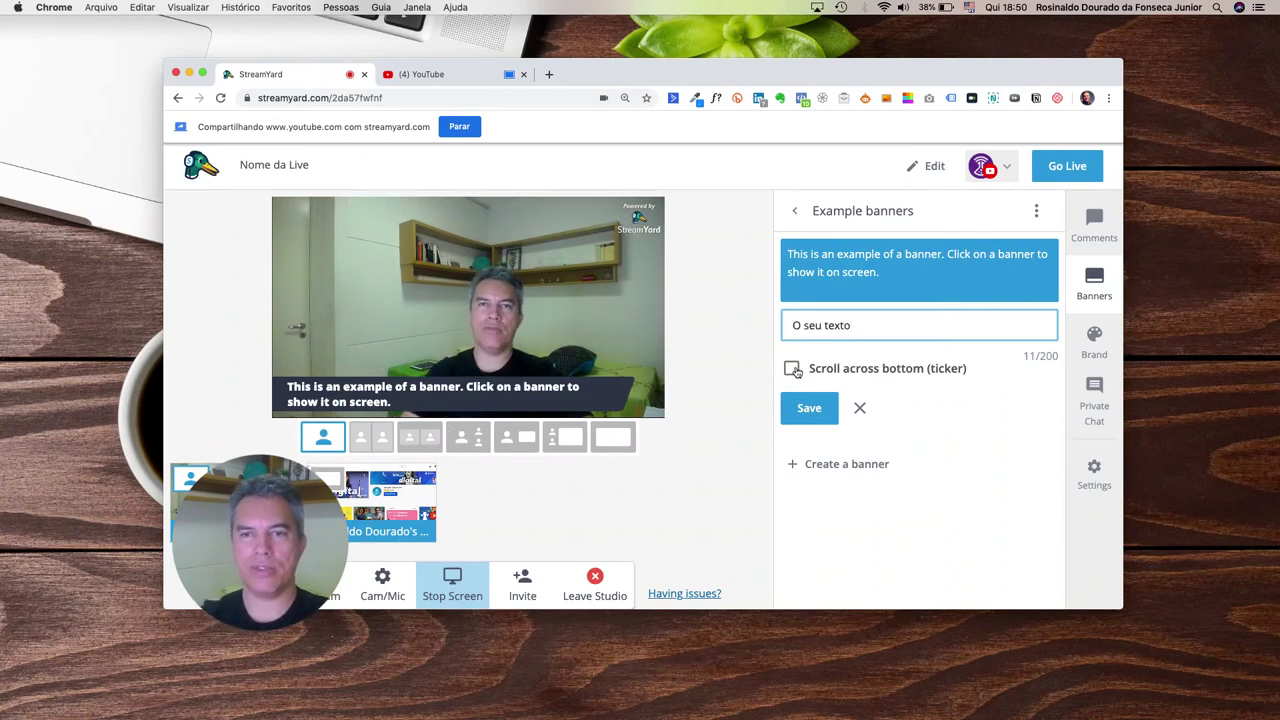
left_click(793, 369)
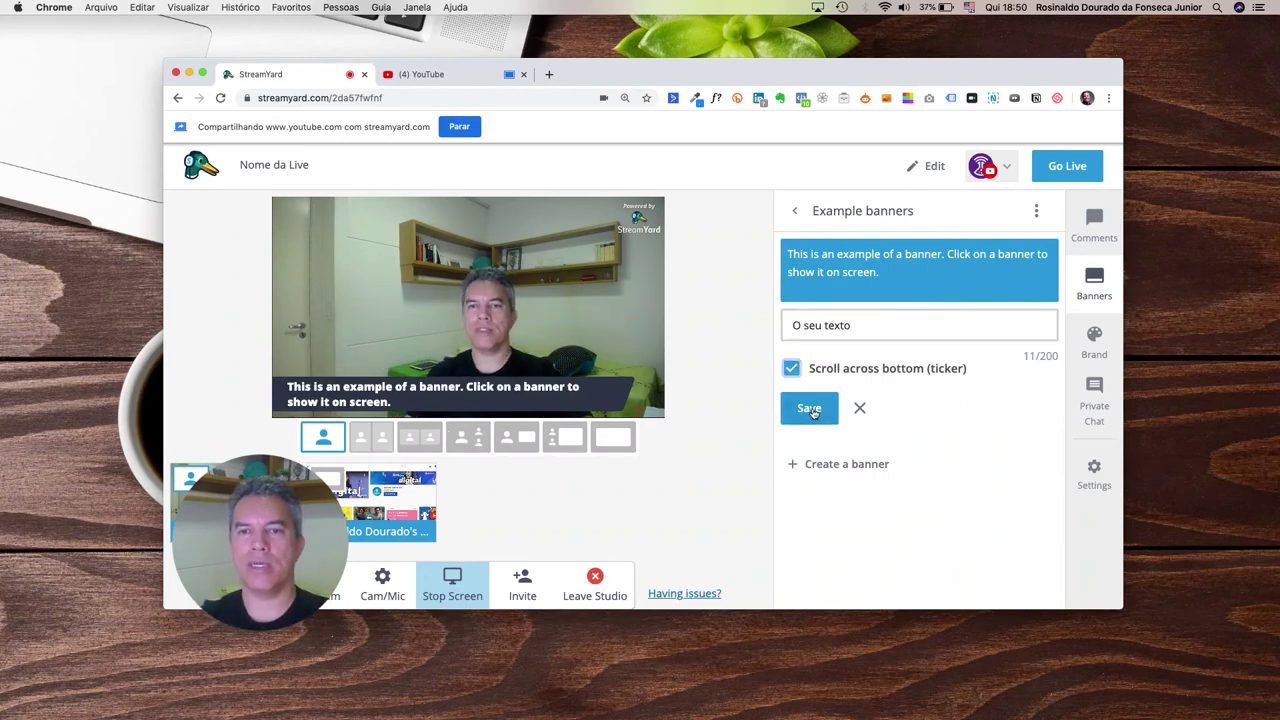
left_click(811, 410)
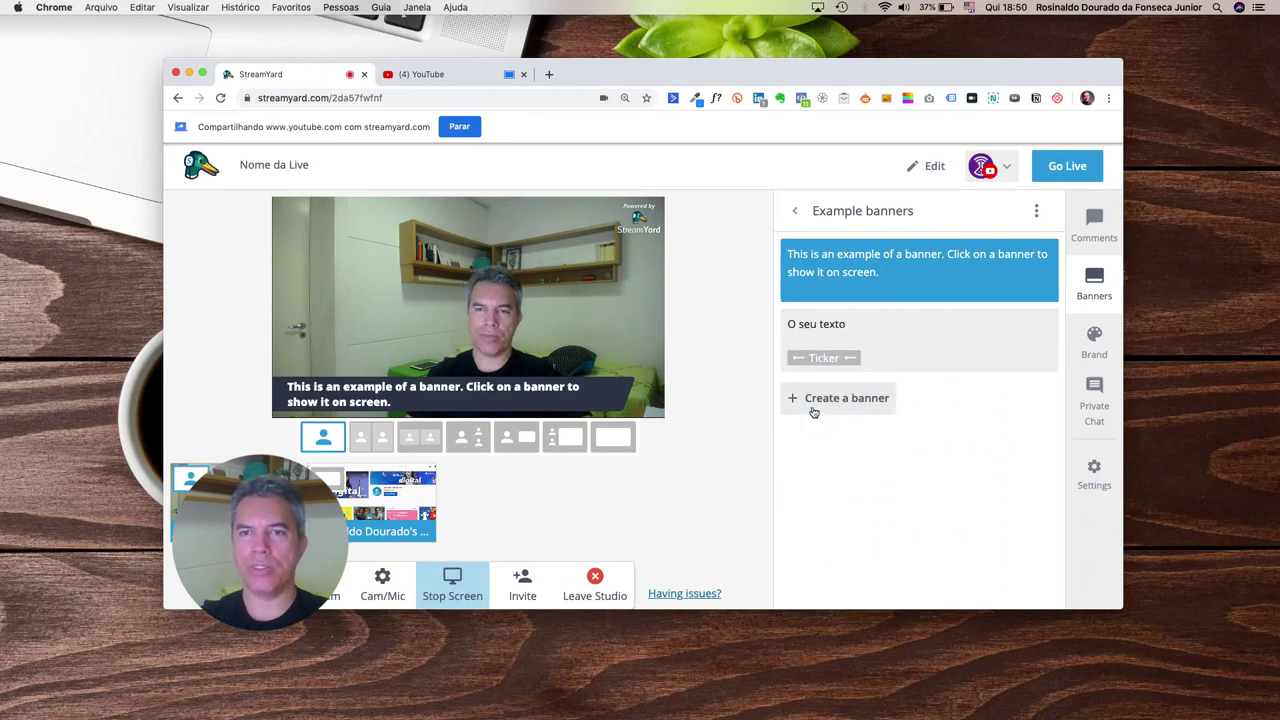
Step: Show the "O seu texto" ticker on the stream, and hide both it and the first example banner
mouse_move(829, 360)
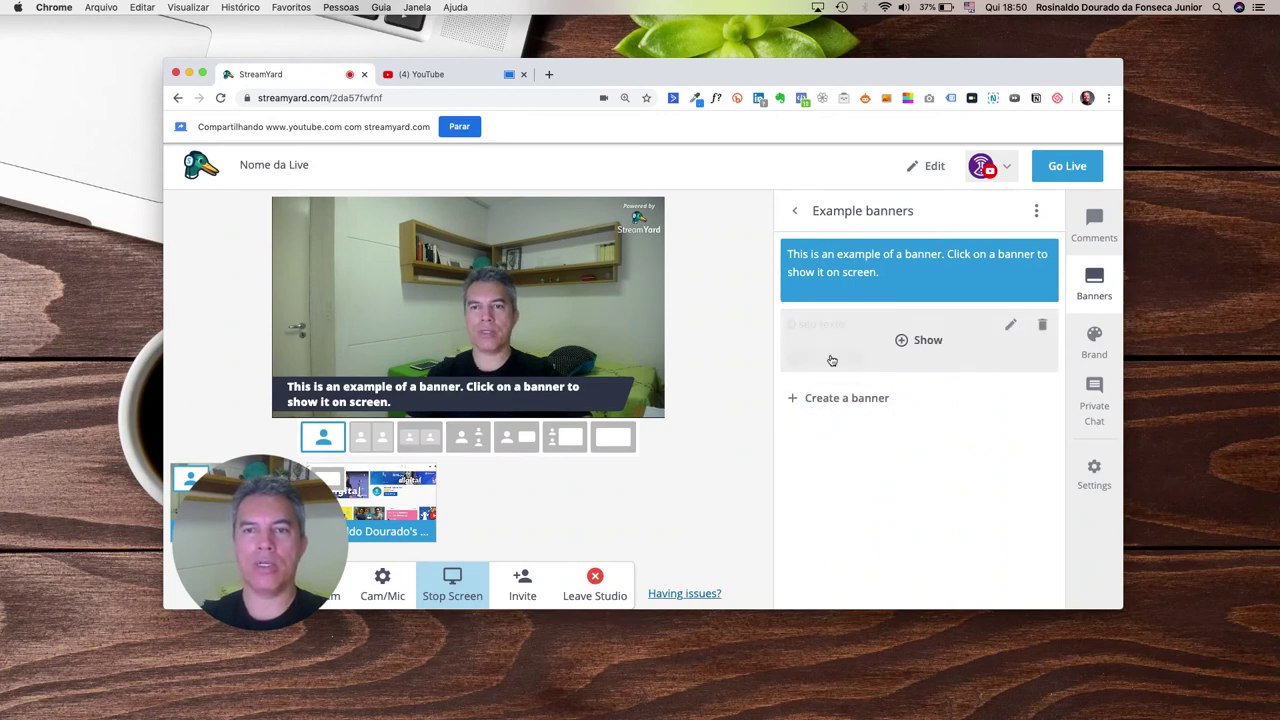
left_click(903, 341)
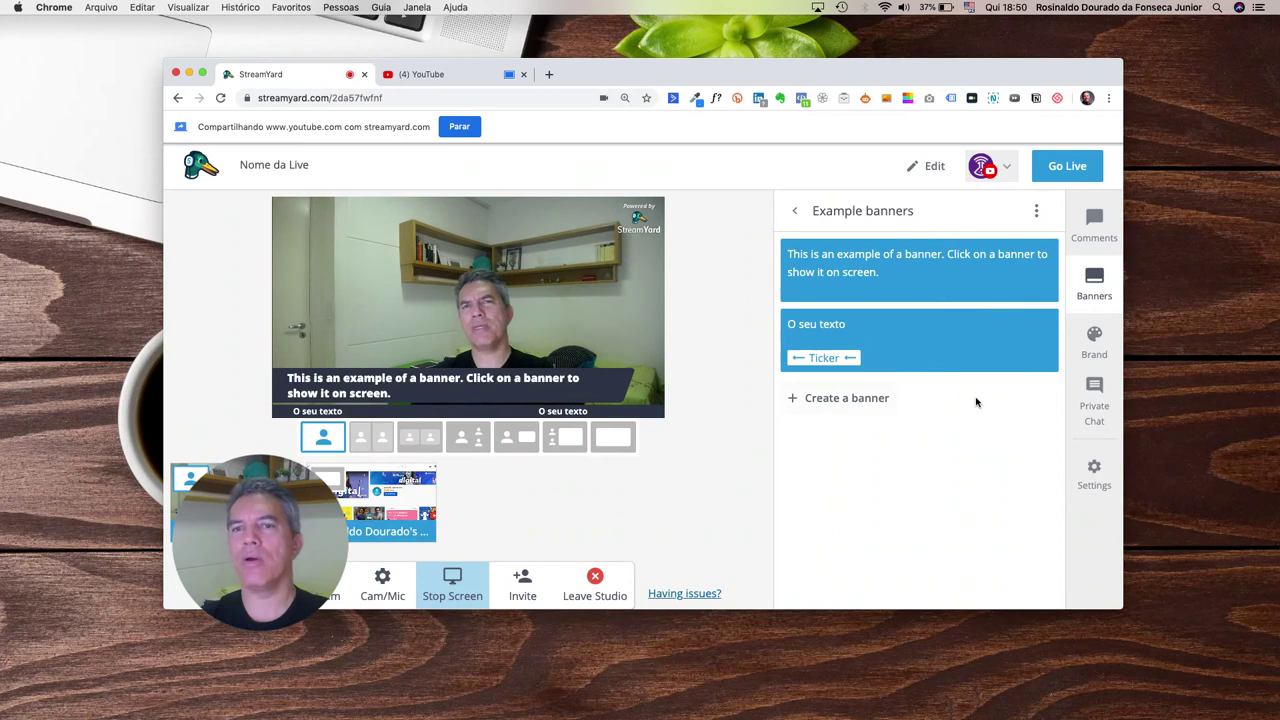
mouse_move(928, 340)
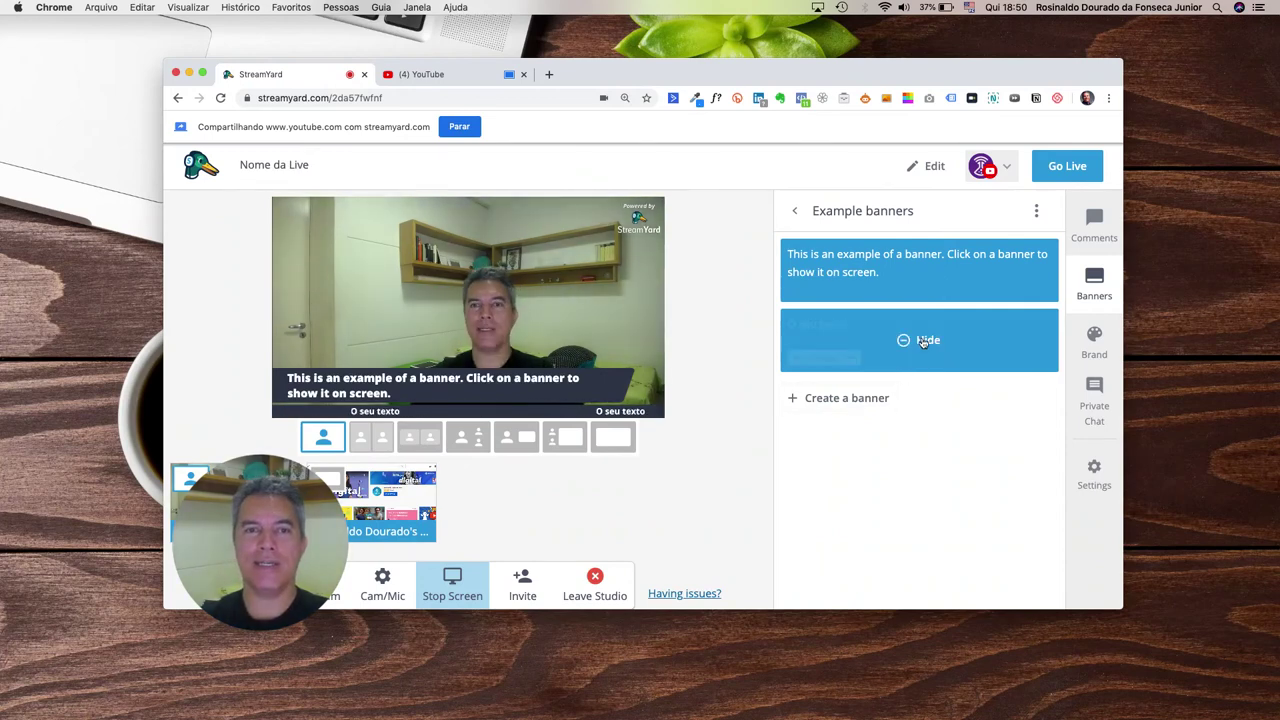
left_click(924, 341)
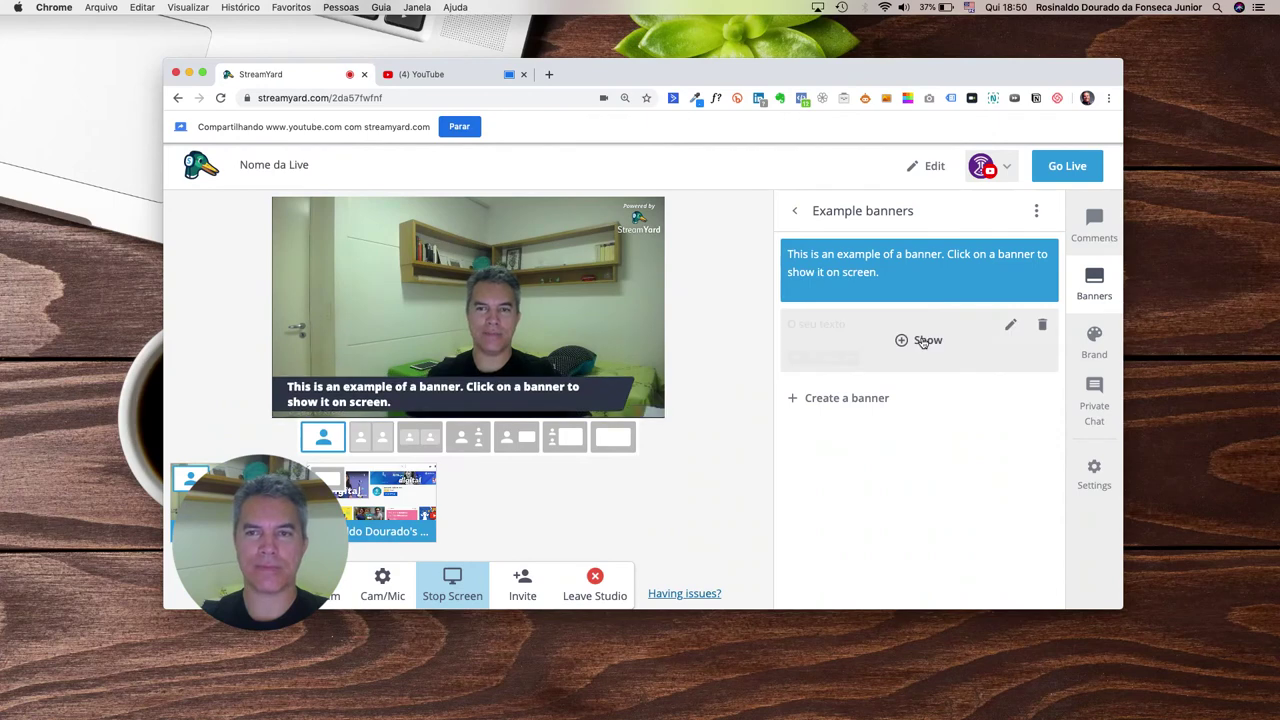
mouse_move(926, 271)
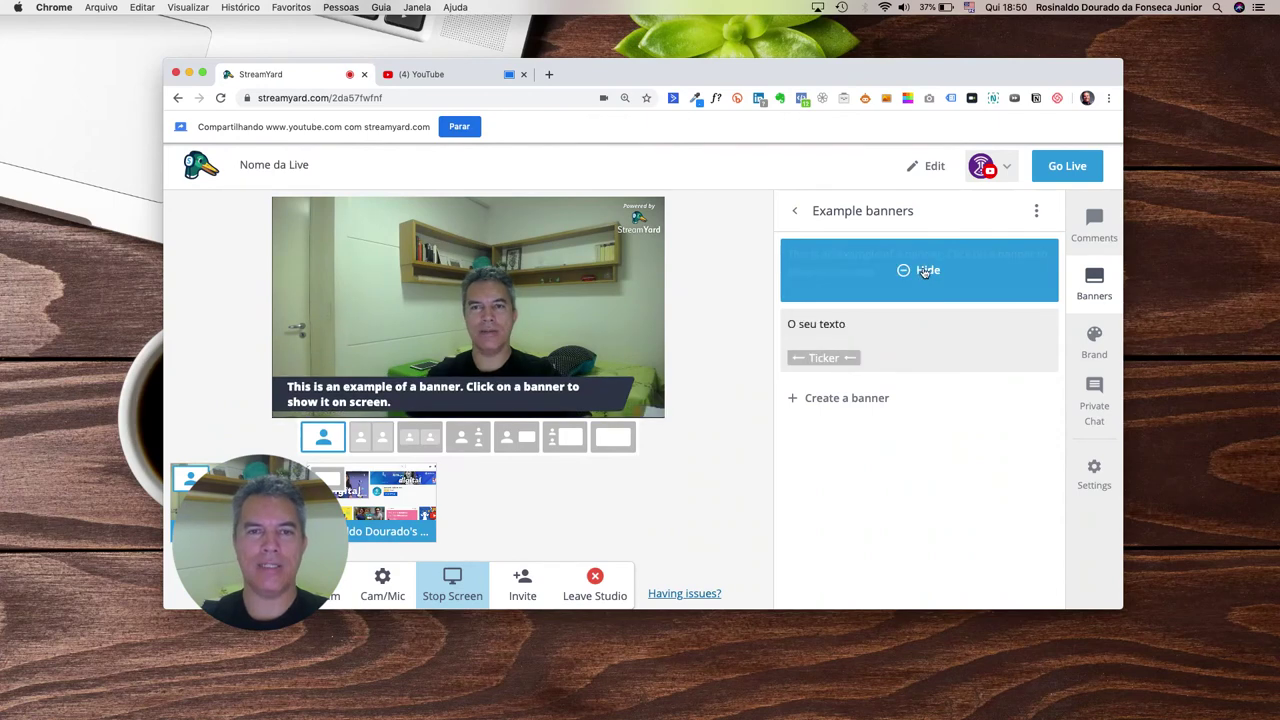
left_click(926, 271)
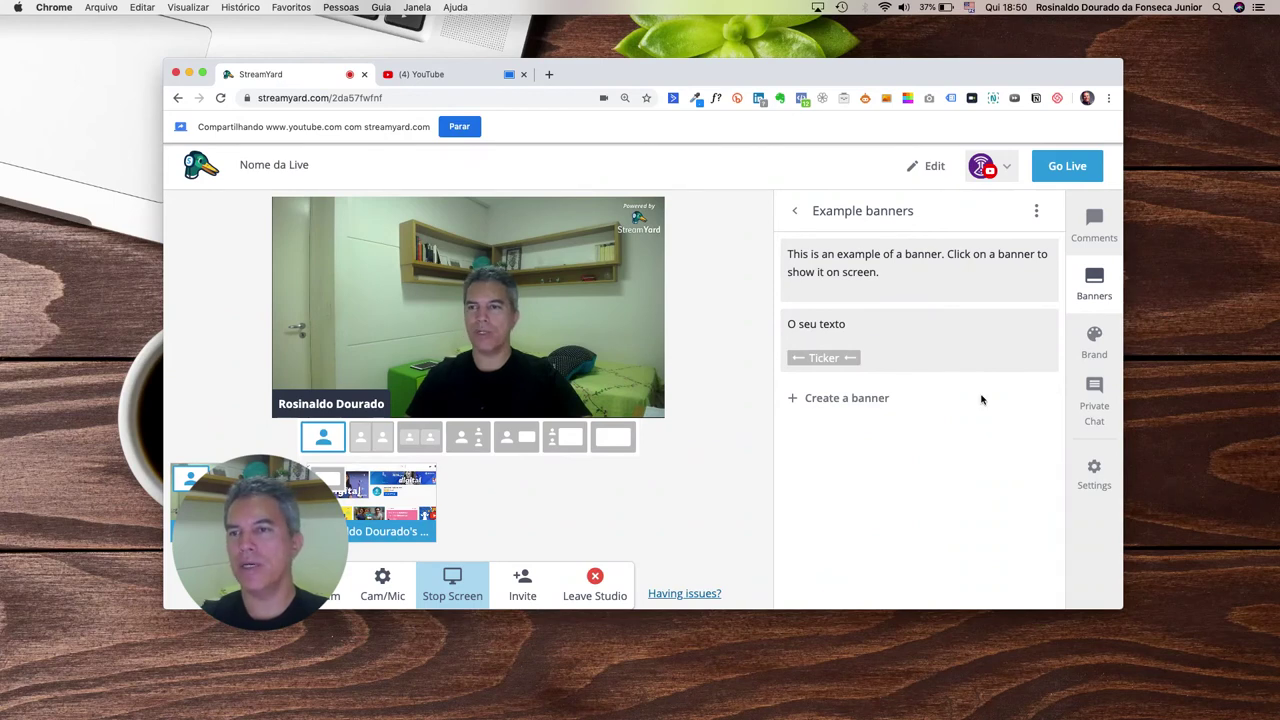
Step: Look through the Brand 1 settings for color, theme and logo, and read the overlay help text
left_click(1092, 340)
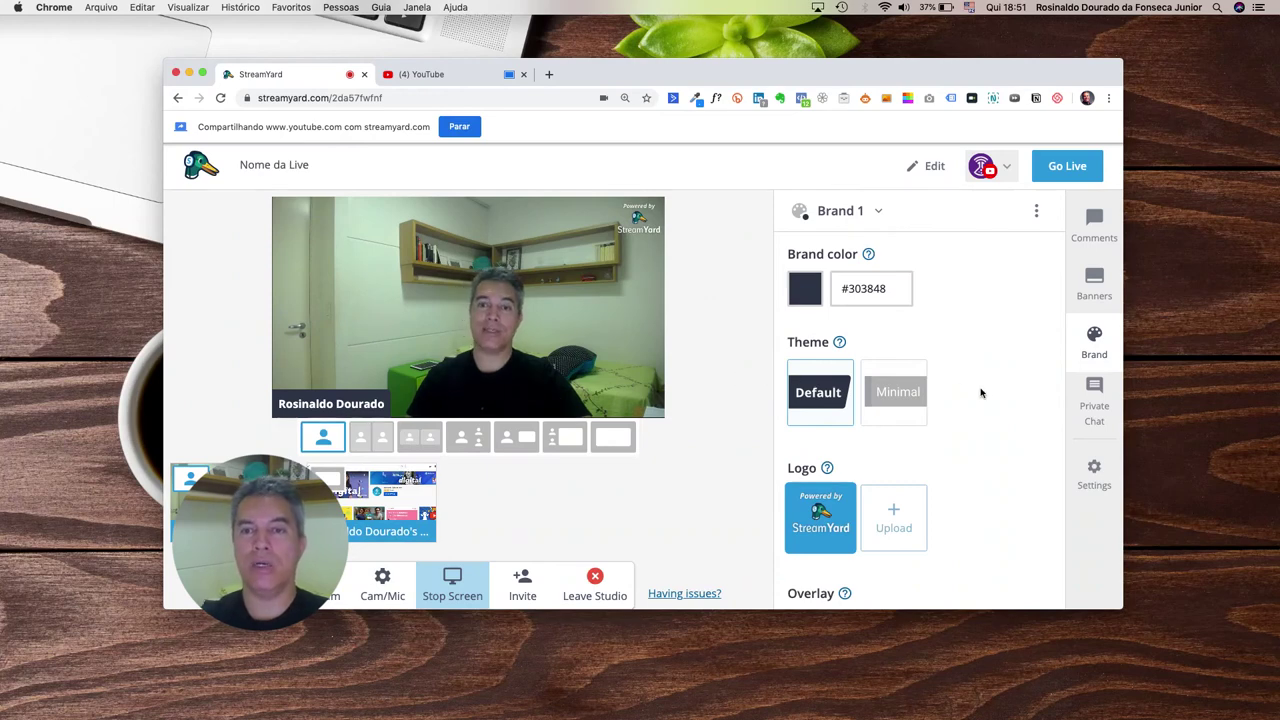
scroll(983, 400, "down", 2)
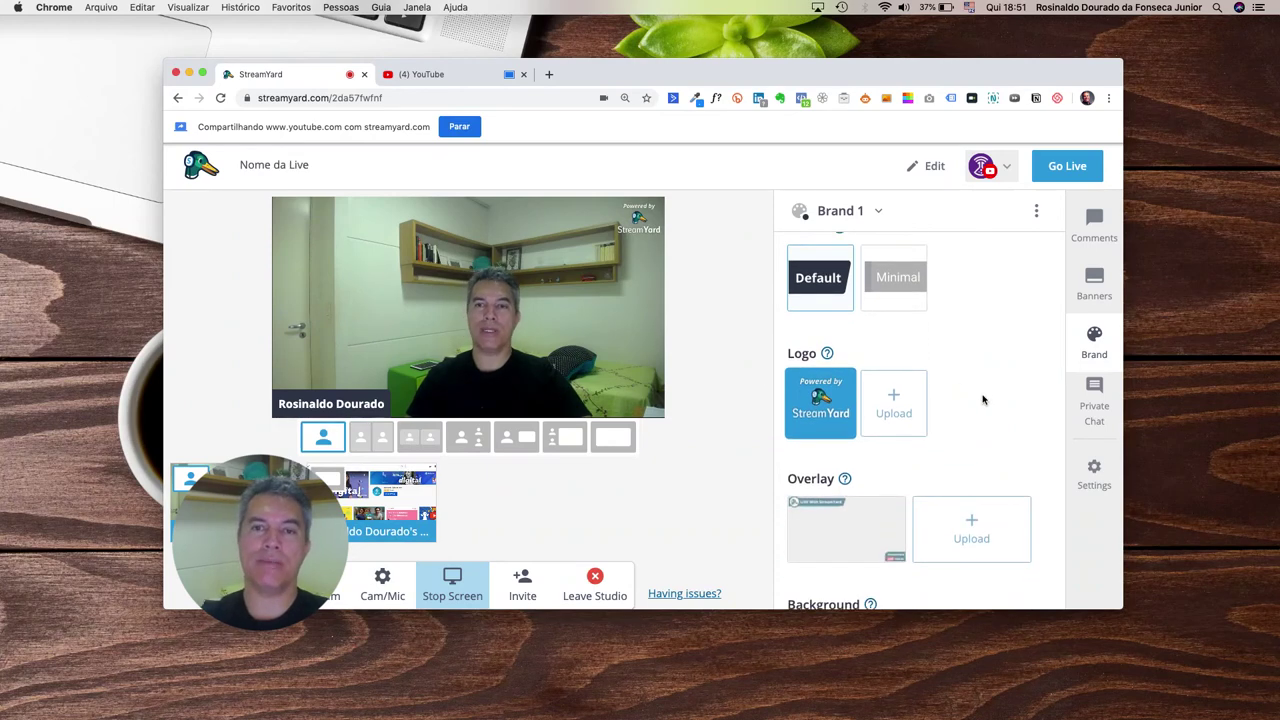
mouse_move(824, 397)
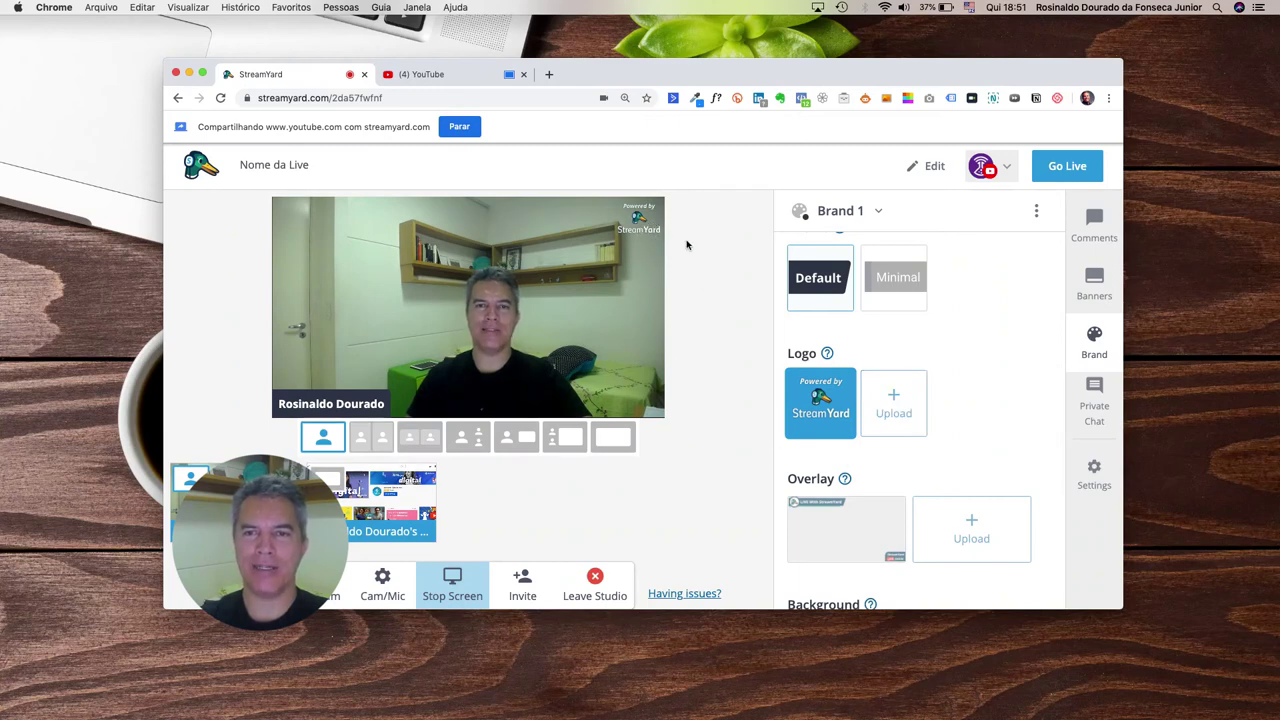
scroll(742, 426, "down", 1)
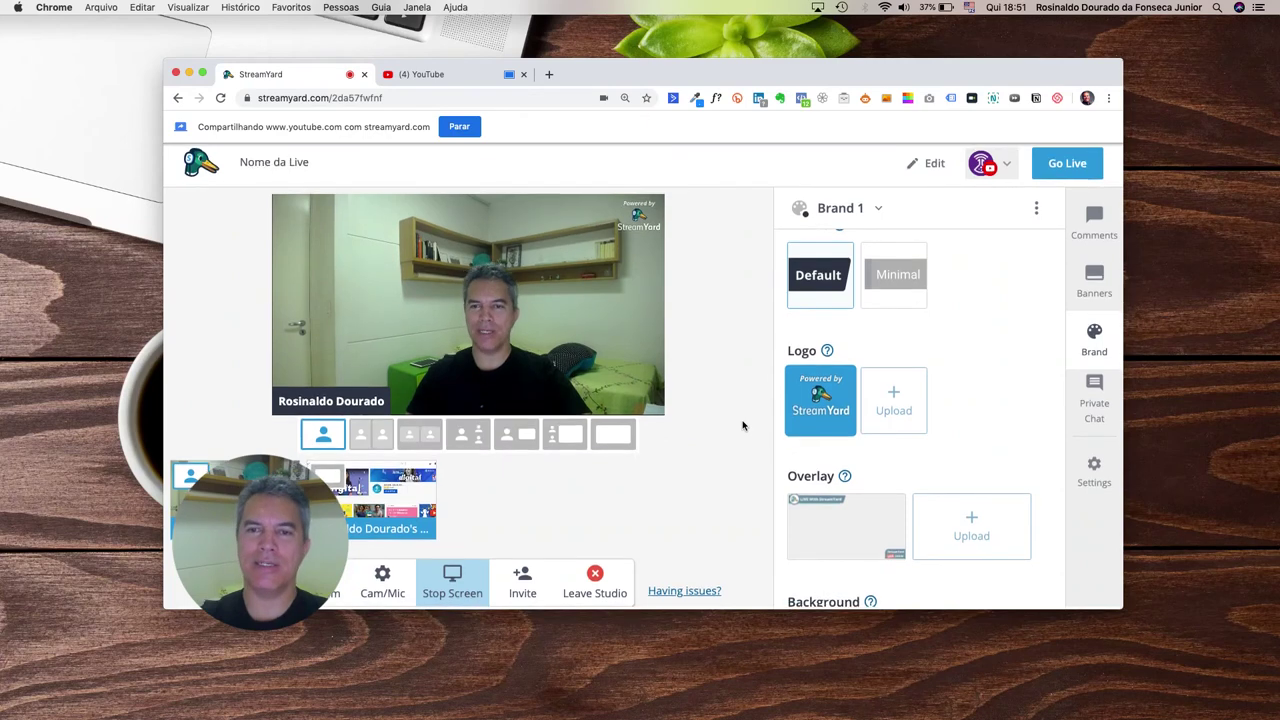
scroll(780, 410, "up", 1)
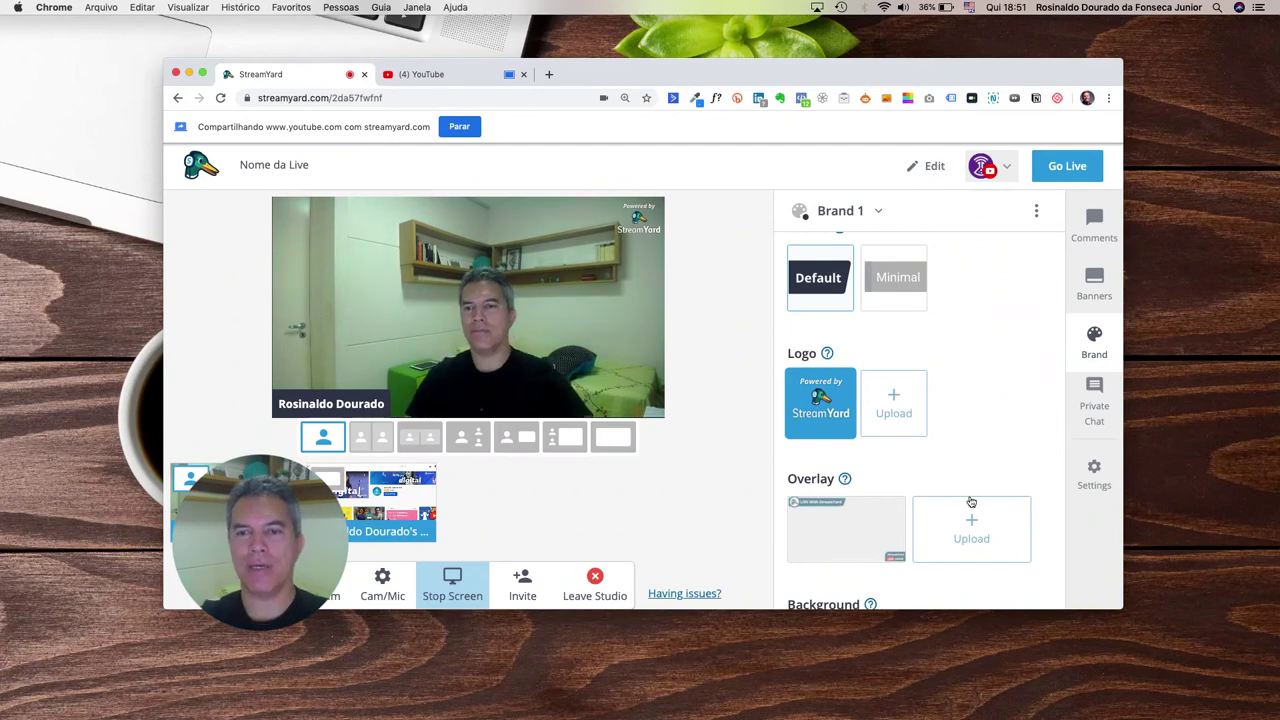
mouse_move(845, 479)
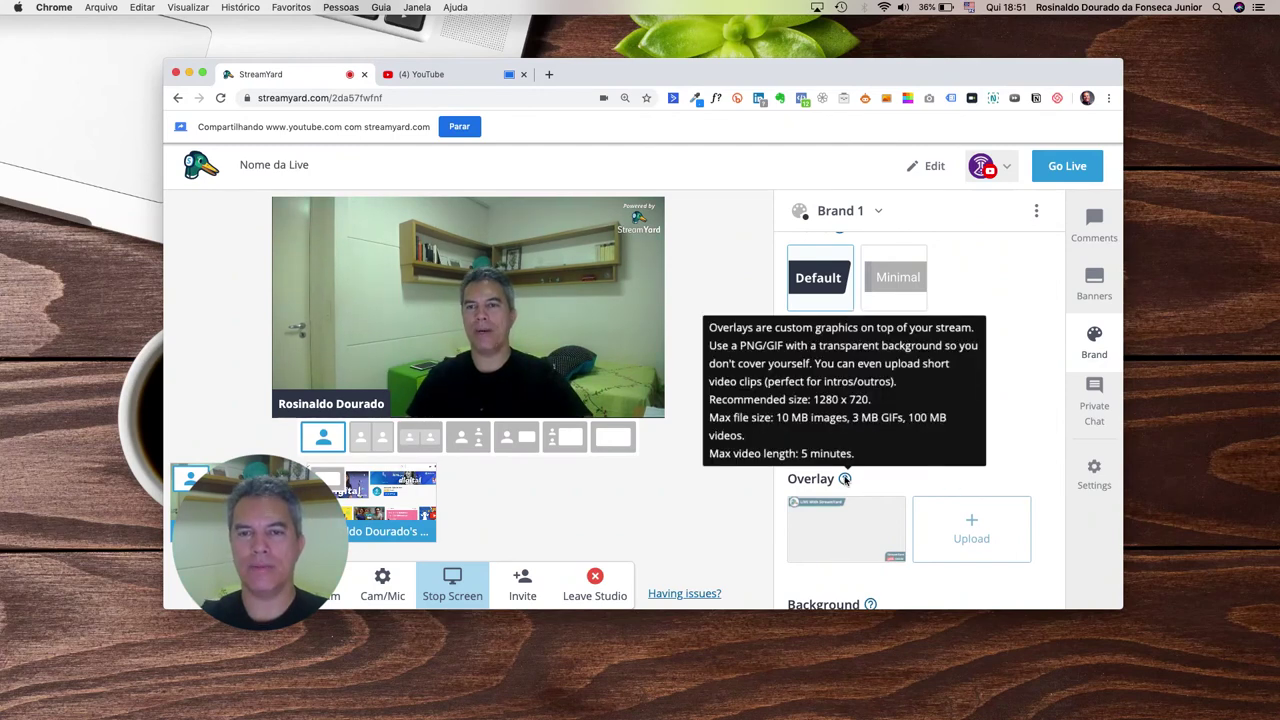
Step: Turn the display names on the stream off and back on
scroll(977, 418, "down", 3)
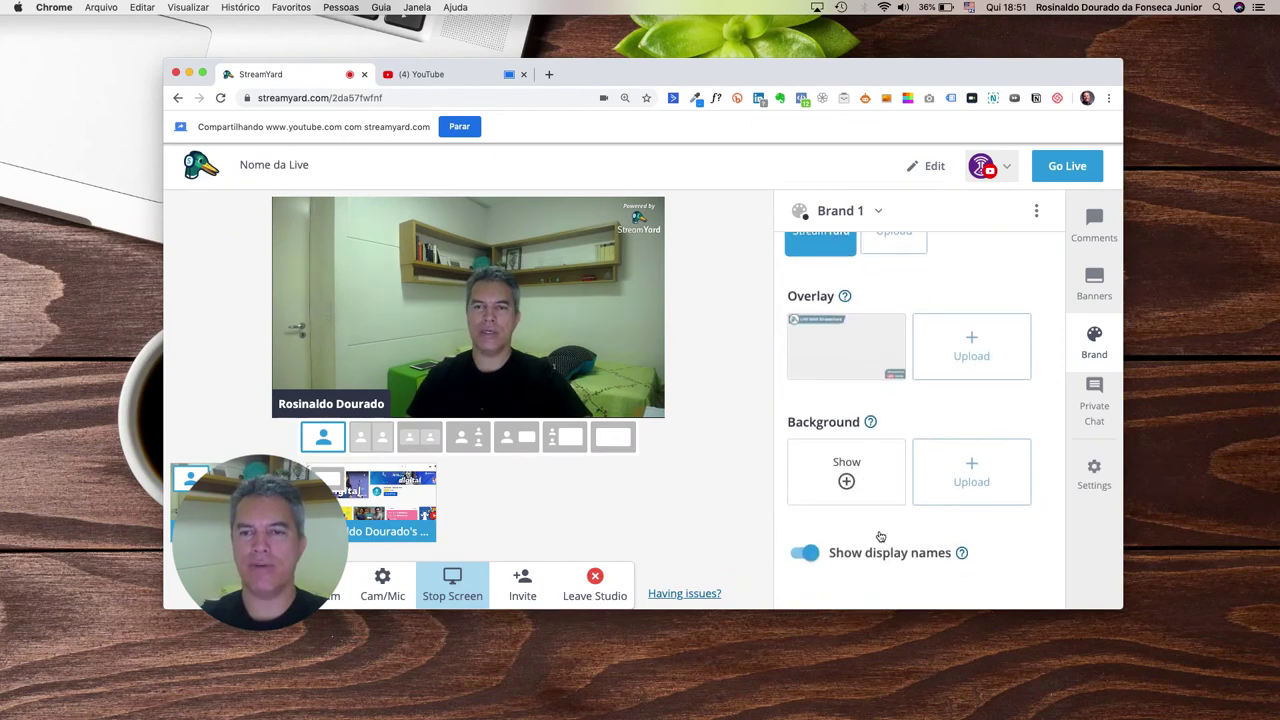
left_click(808, 553)
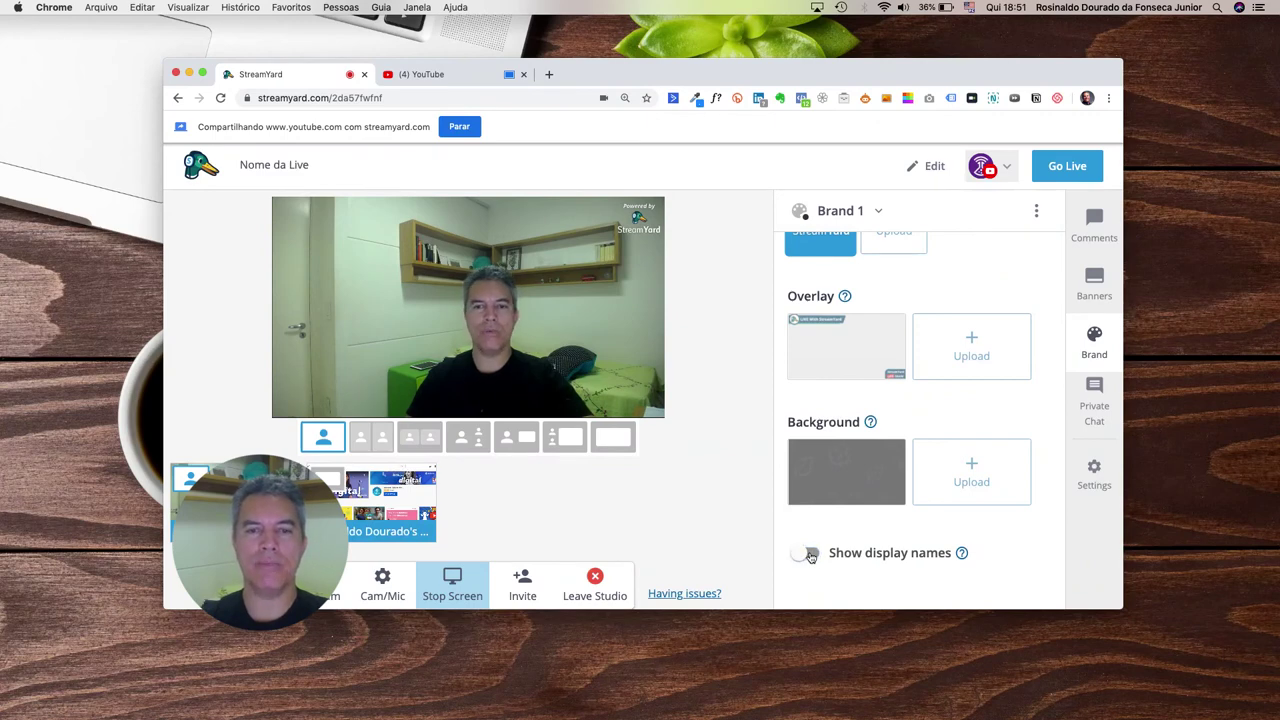
left_click(808, 553)
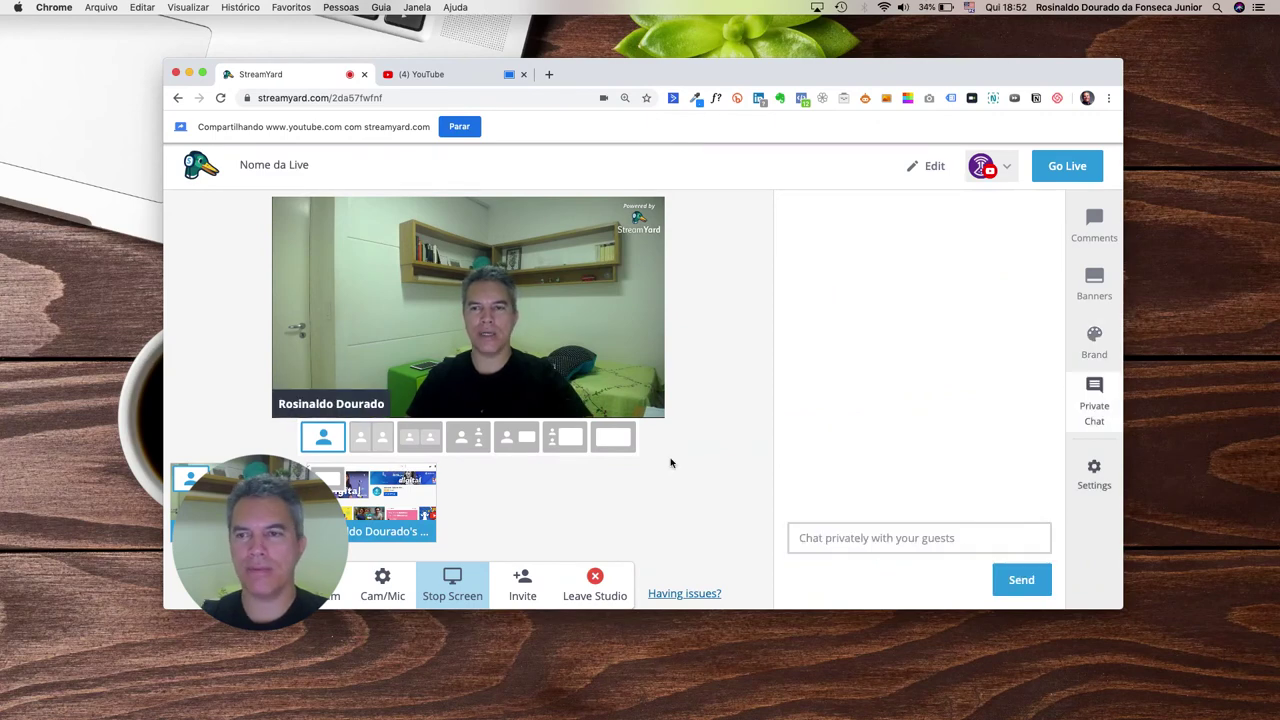
Step: Return to the viewer comments and switch the stream to the screen-only layout and back to the solo camera
left_click(1094, 217)
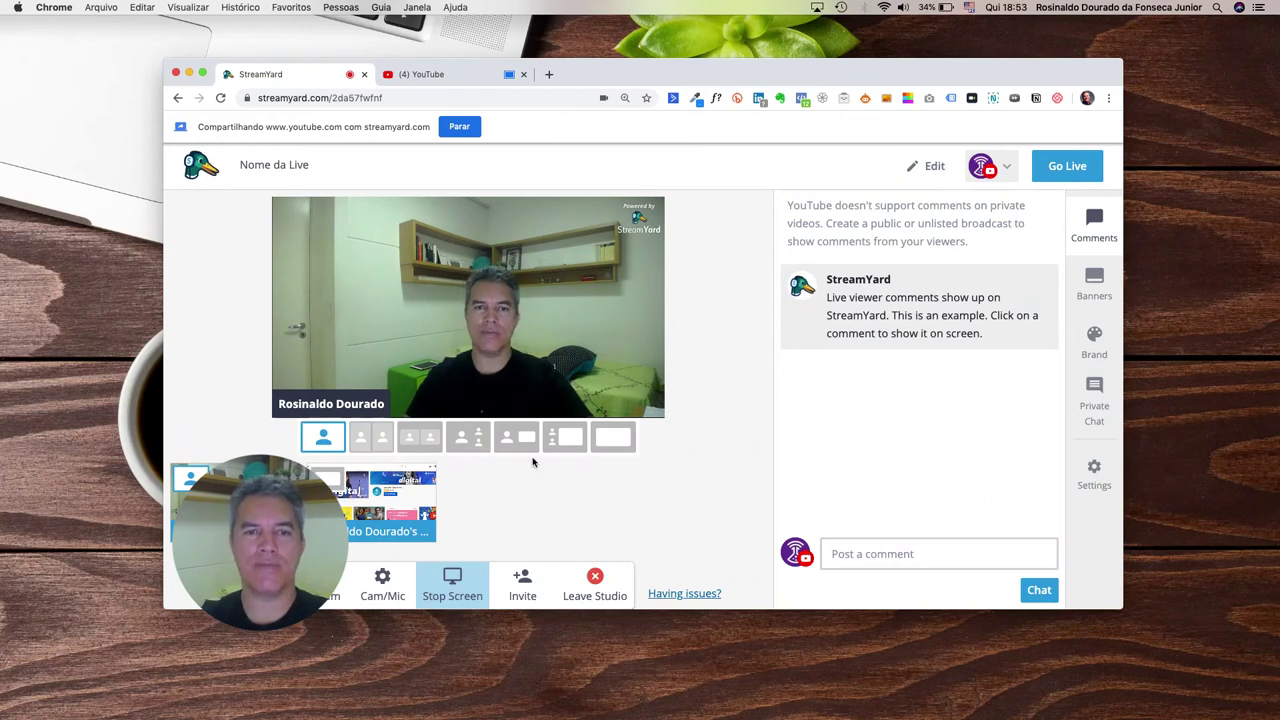
left_click(617, 438)
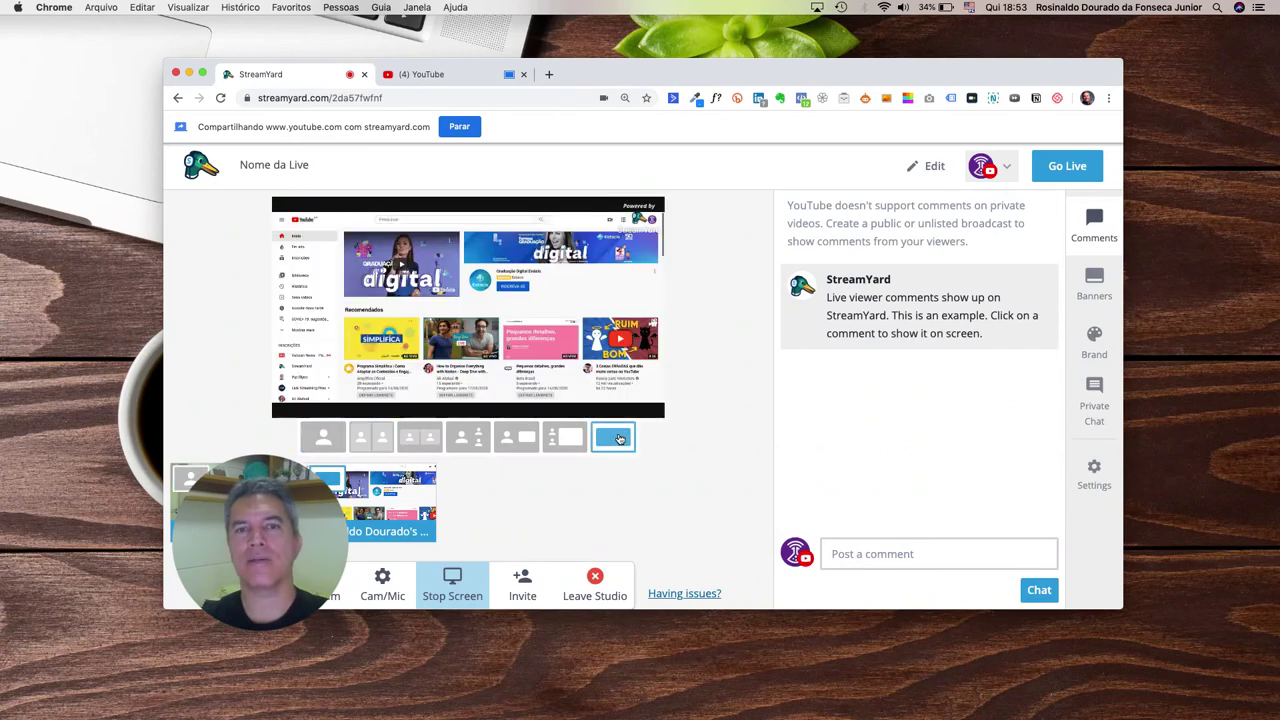
left_click(323, 437)
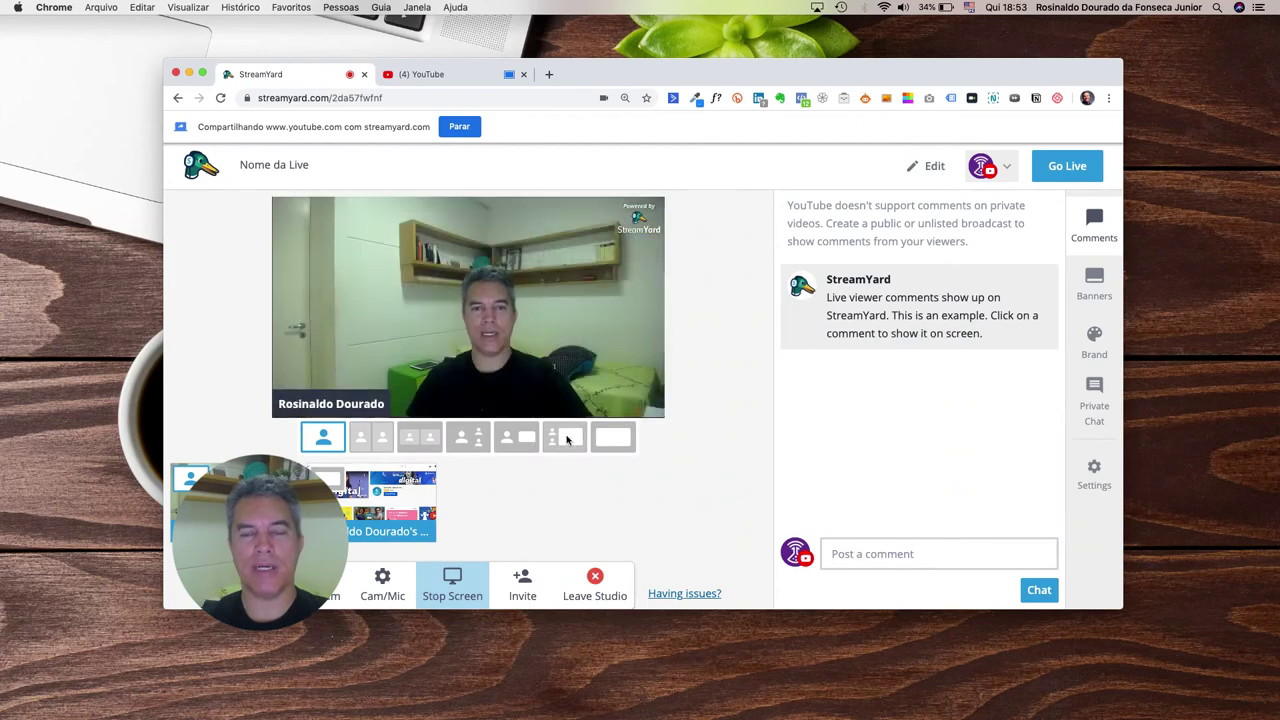
Step: Switch the stream to the small-camera-beside-large-screen layout and start the live broadcast
left_click(566, 439)
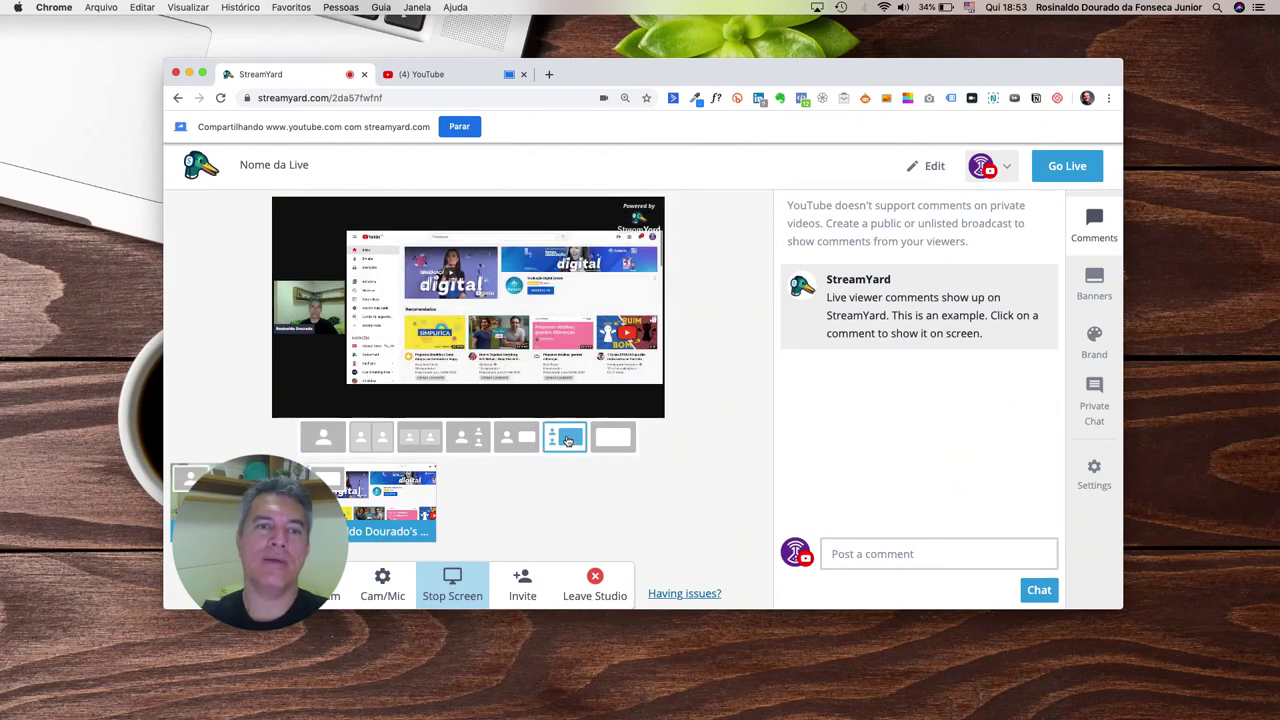
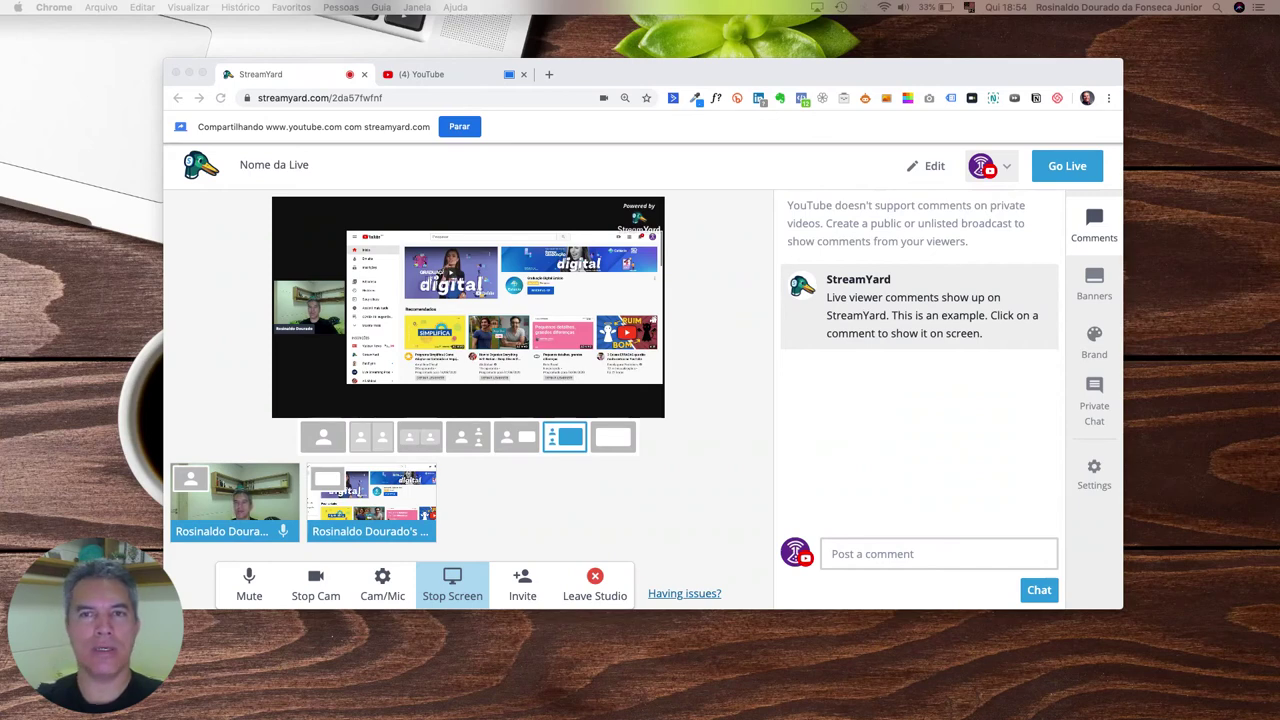
left_click(1060, 168)
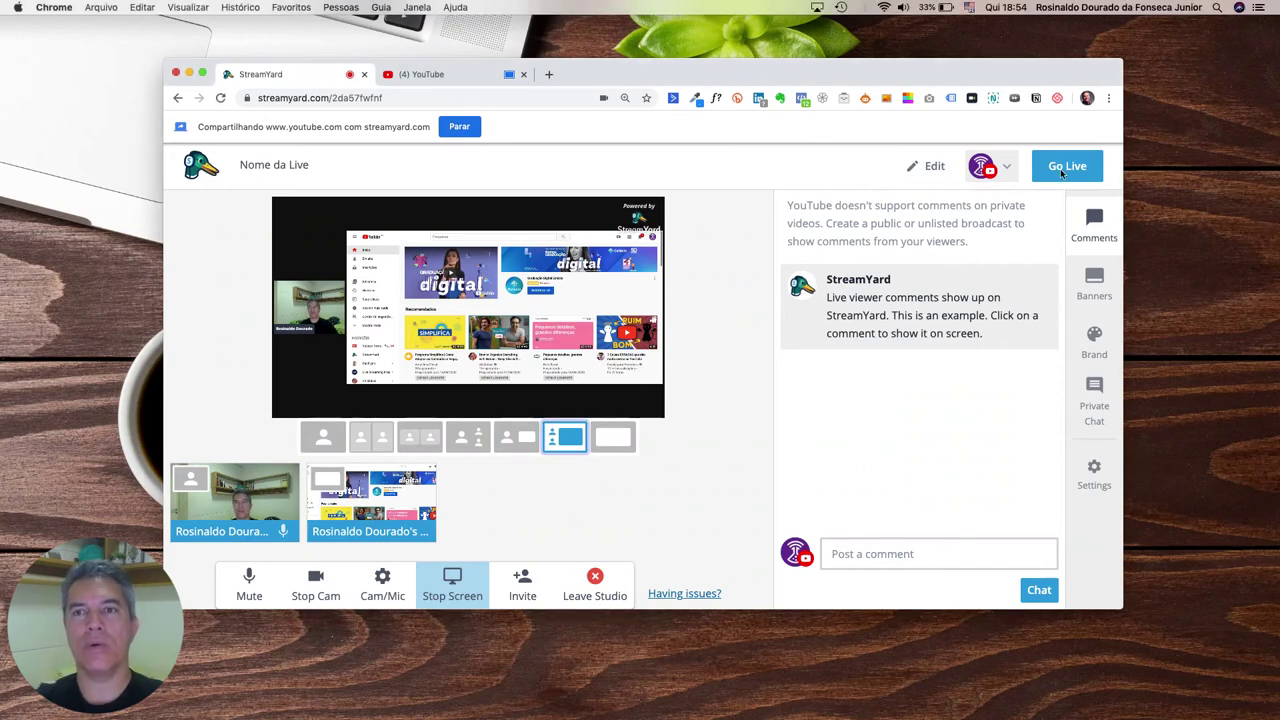
left_click(1060, 168)
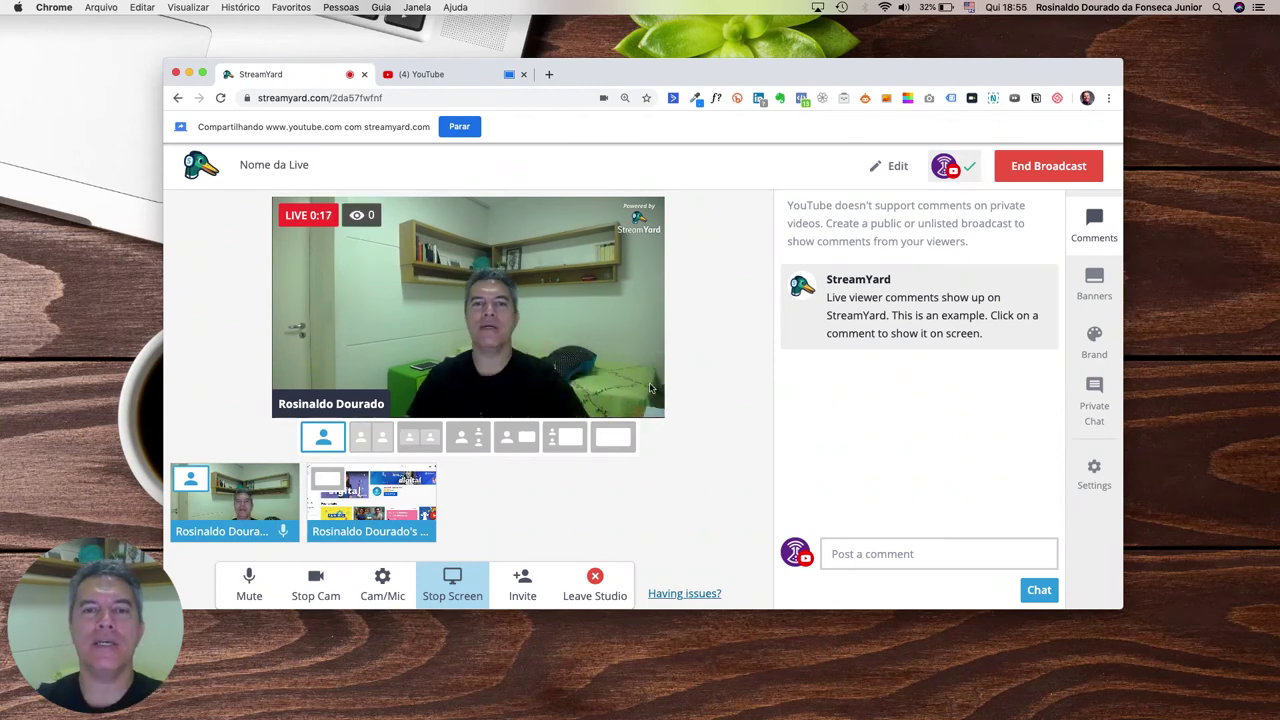
Step: Switch the live stream to screen only and back to the small camera beside the screen, and check the live viewers
left_click(616, 436)
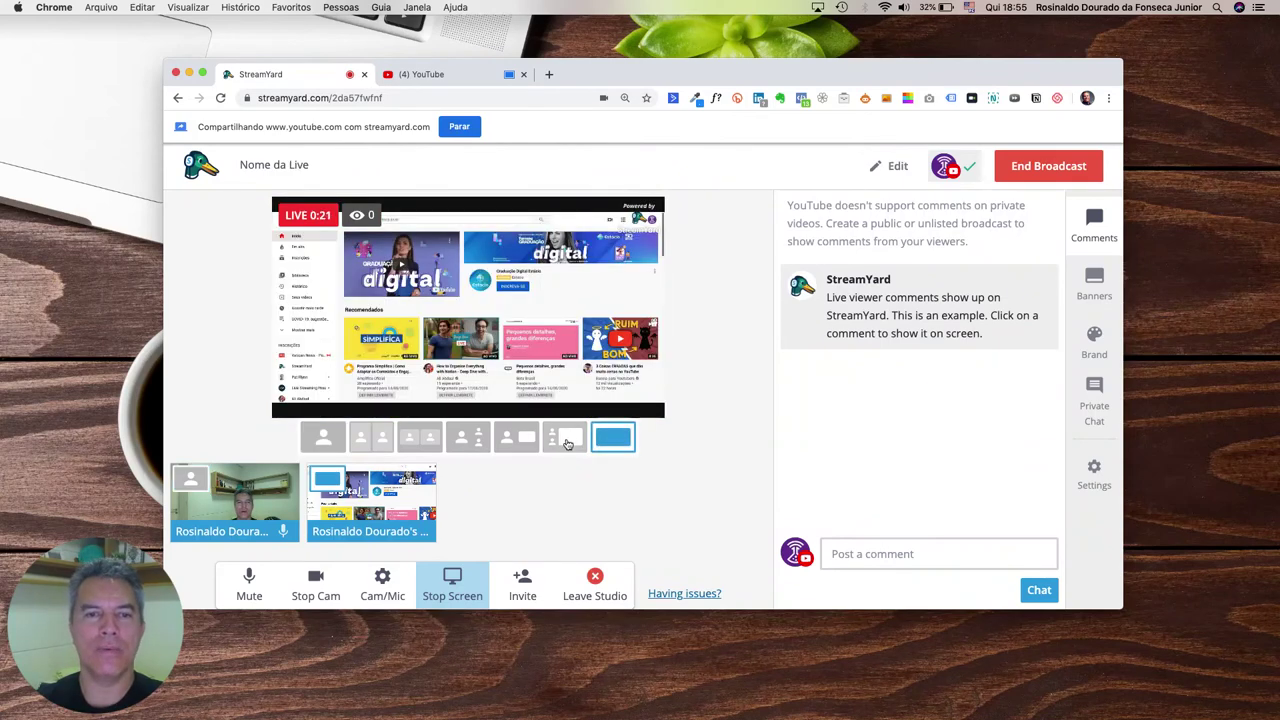
left_click(566, 440)
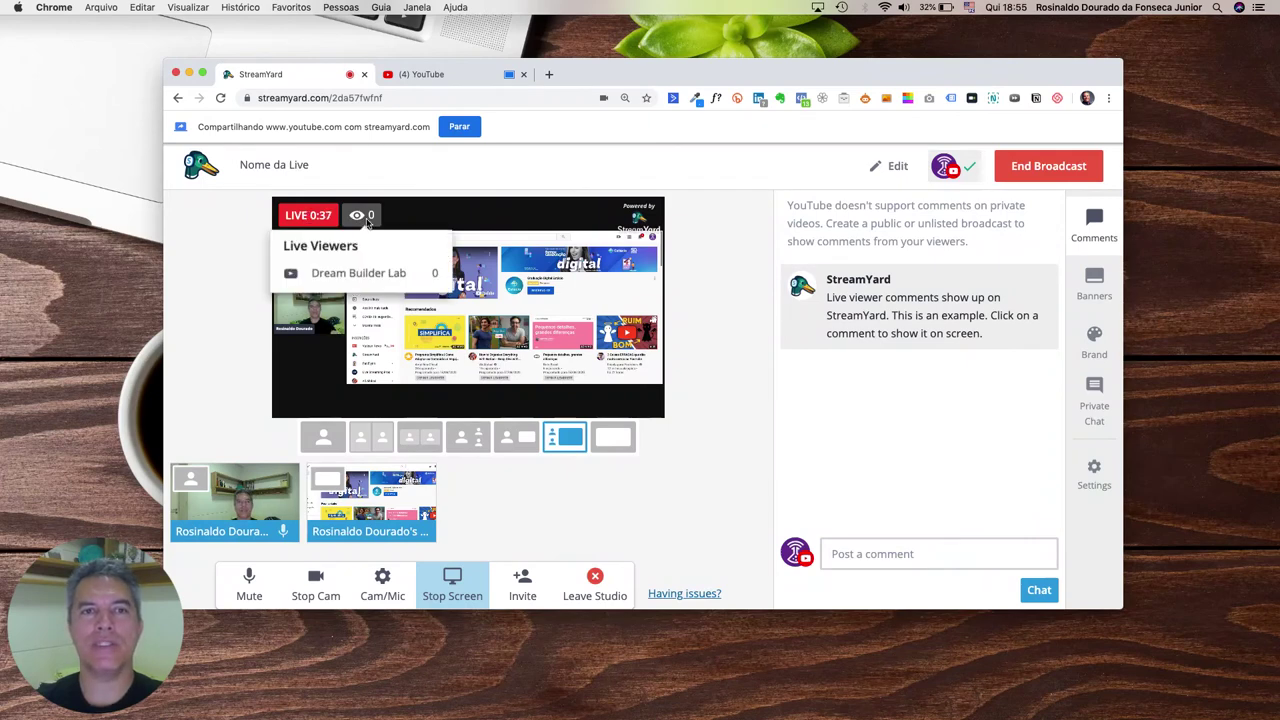
mouse_move(373, 222)
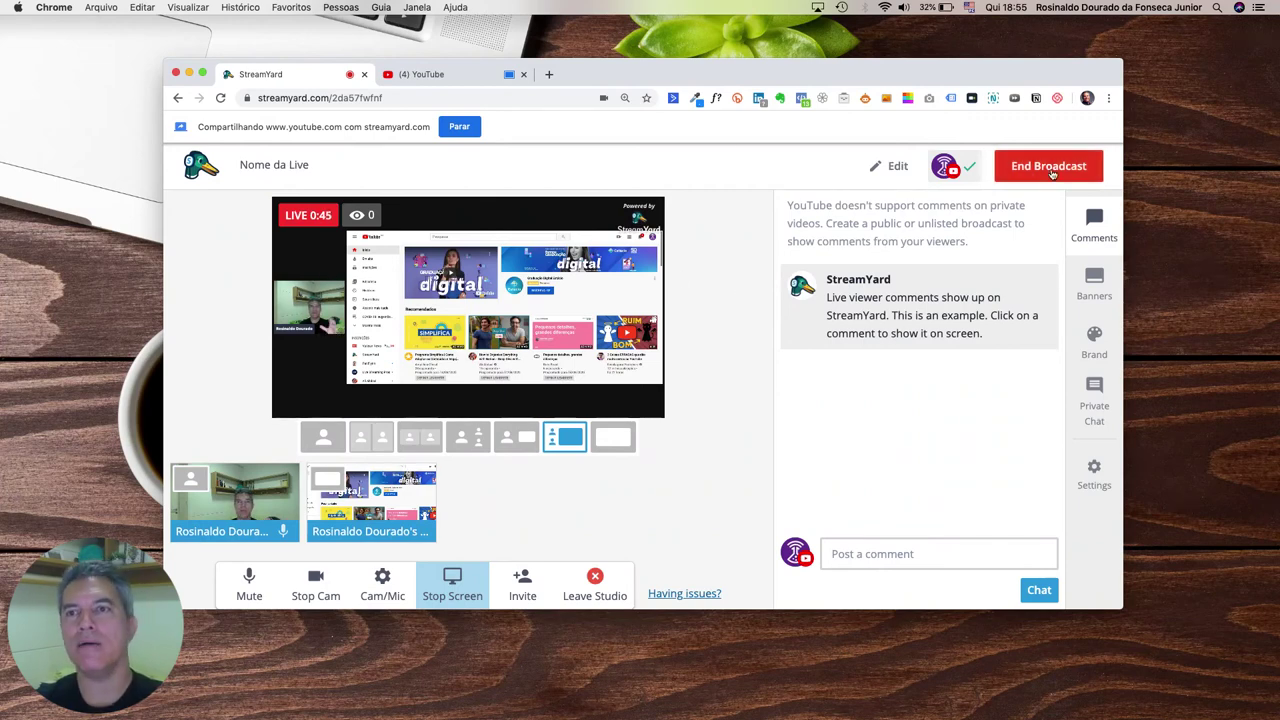
Step: Return the live stream to the solo camera layout and end the broadcast
left_click(322, 437)
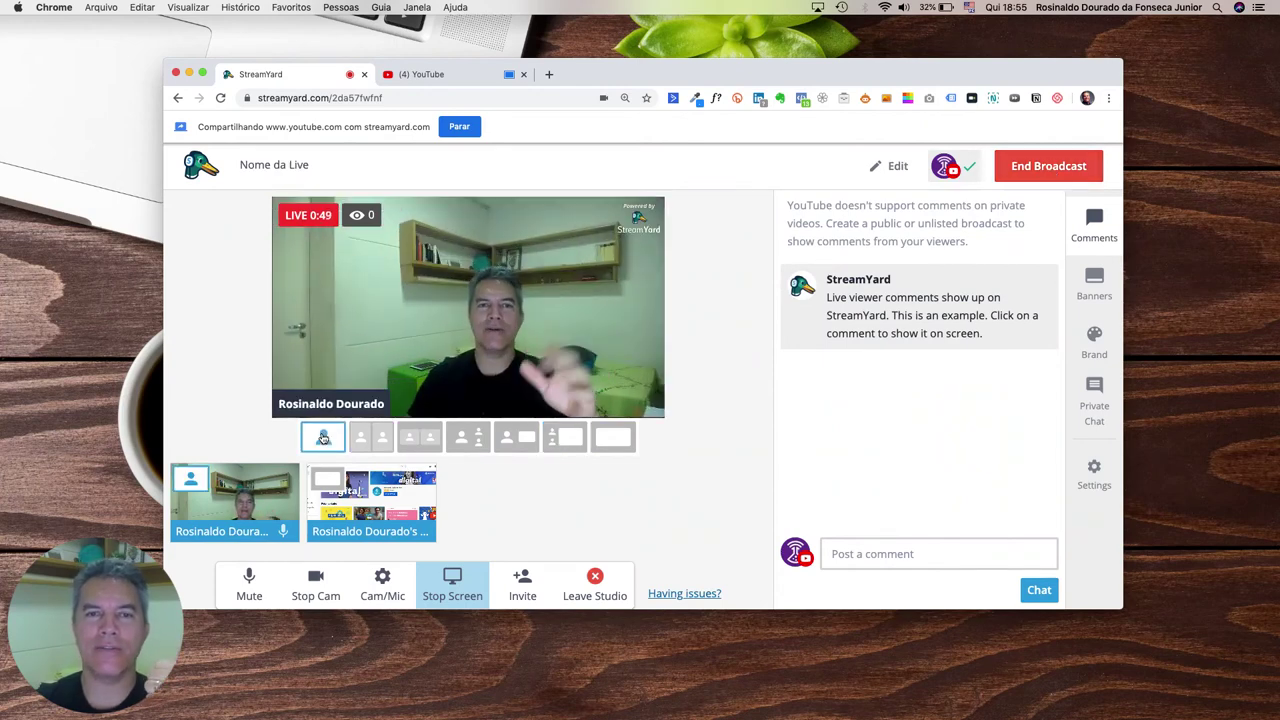
left_click(1037, 168)
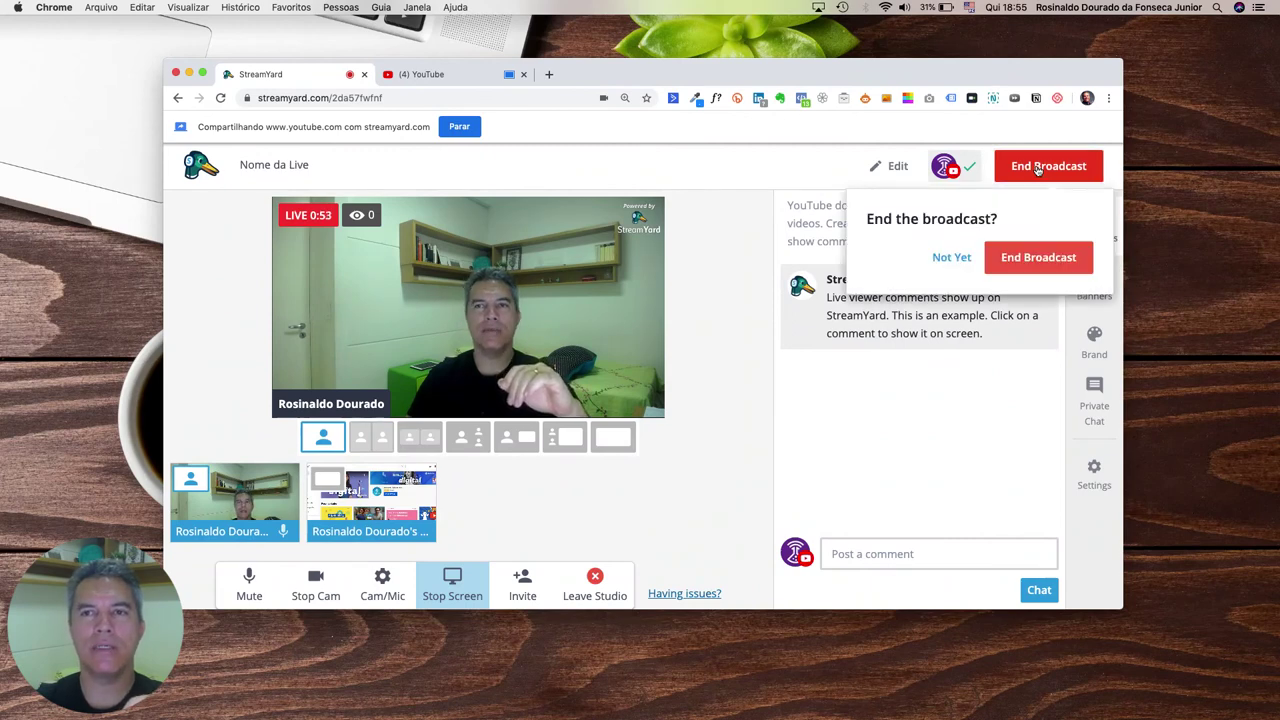
left_click(1027, 262)
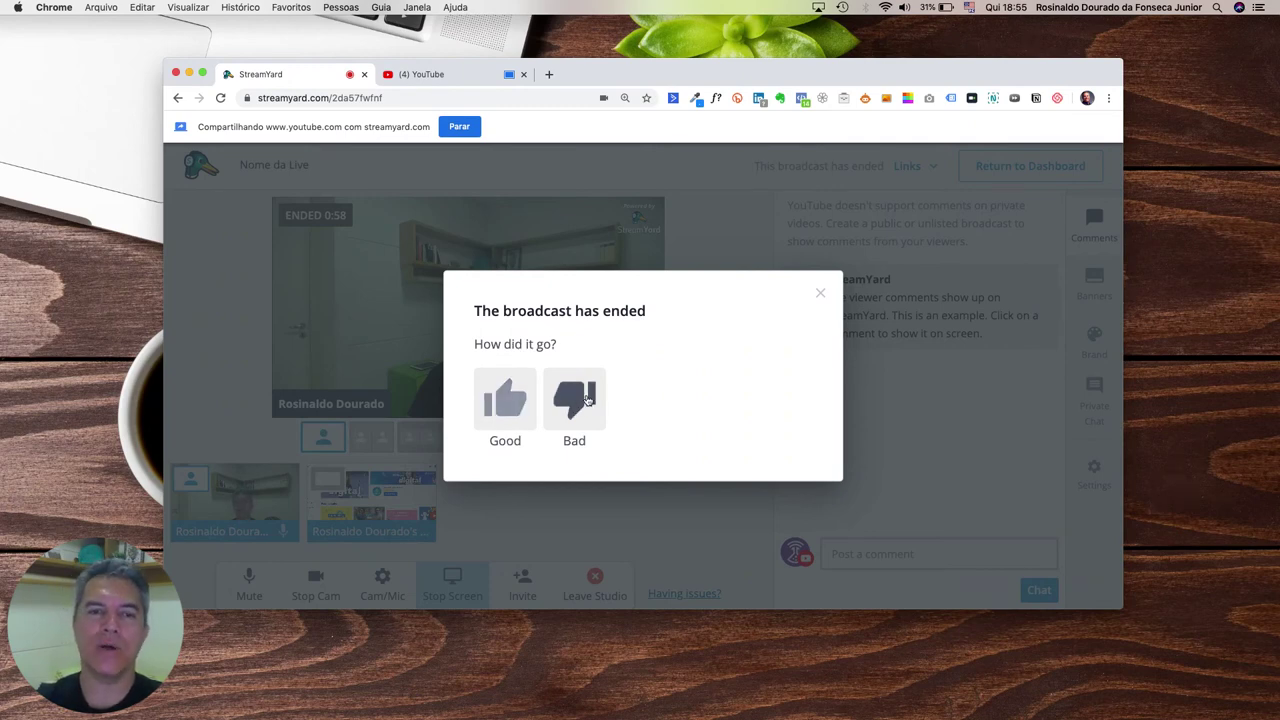
Step: Rate the broadcast as good, send the feedback "I can't wait for HD and 4K" and dismiss the thank-you dialog
left_click(506, 405)
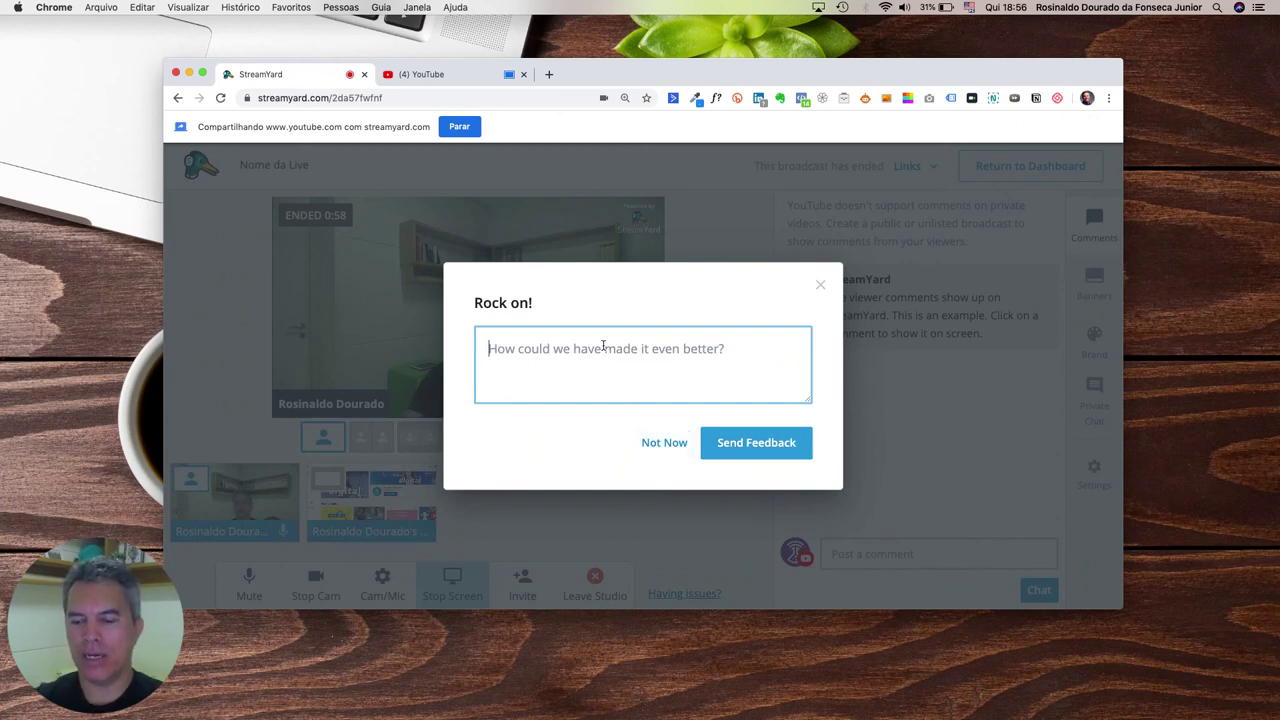
type("I can't wait fo")
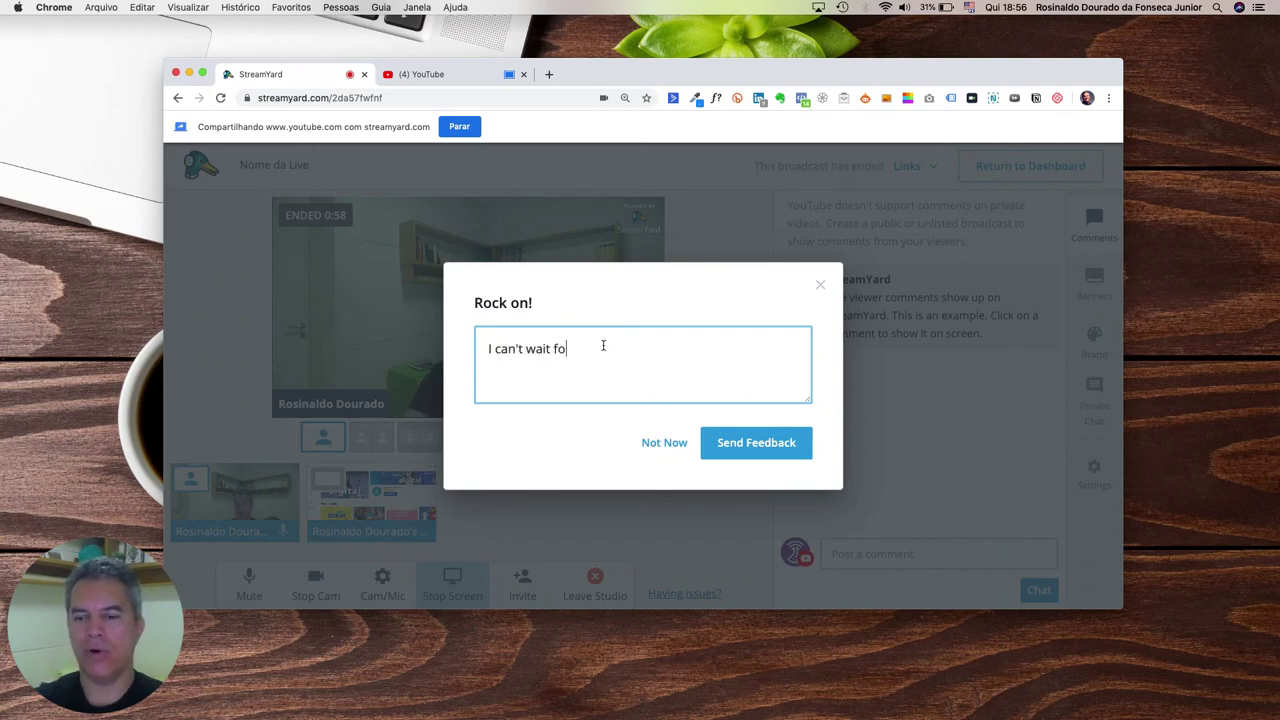
type("r HD and 4K")
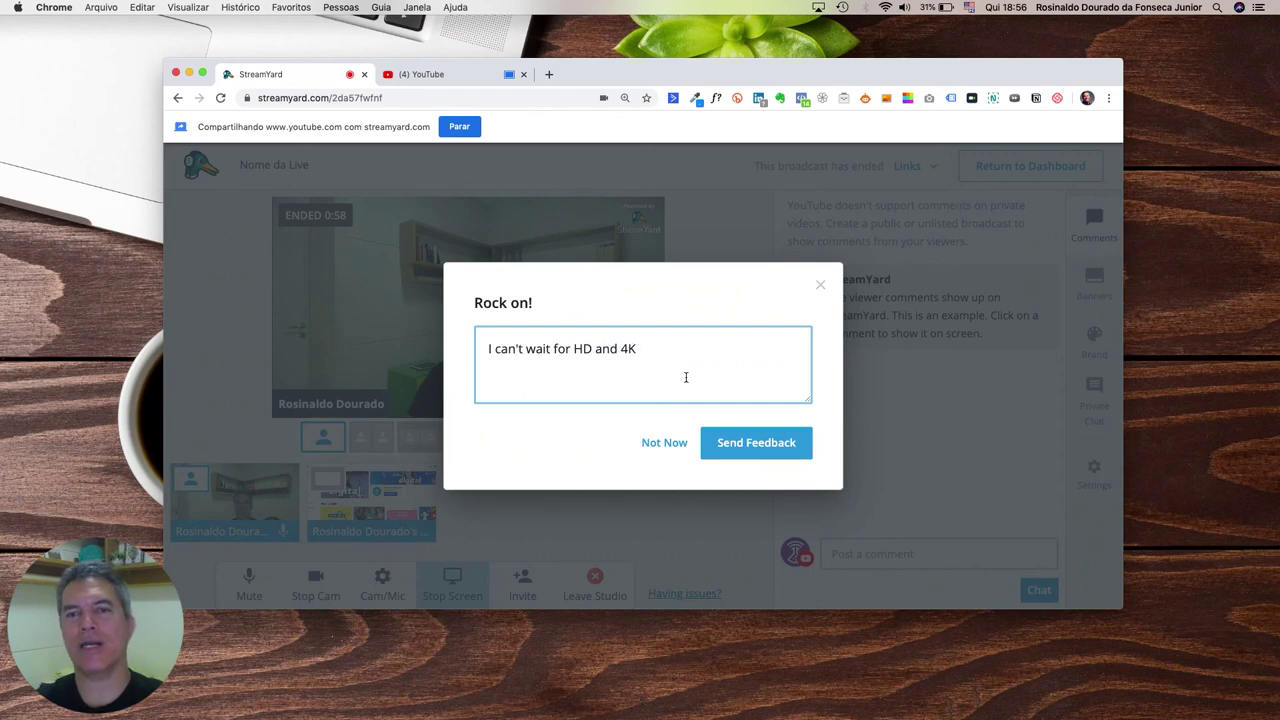
left_click(750, 440)
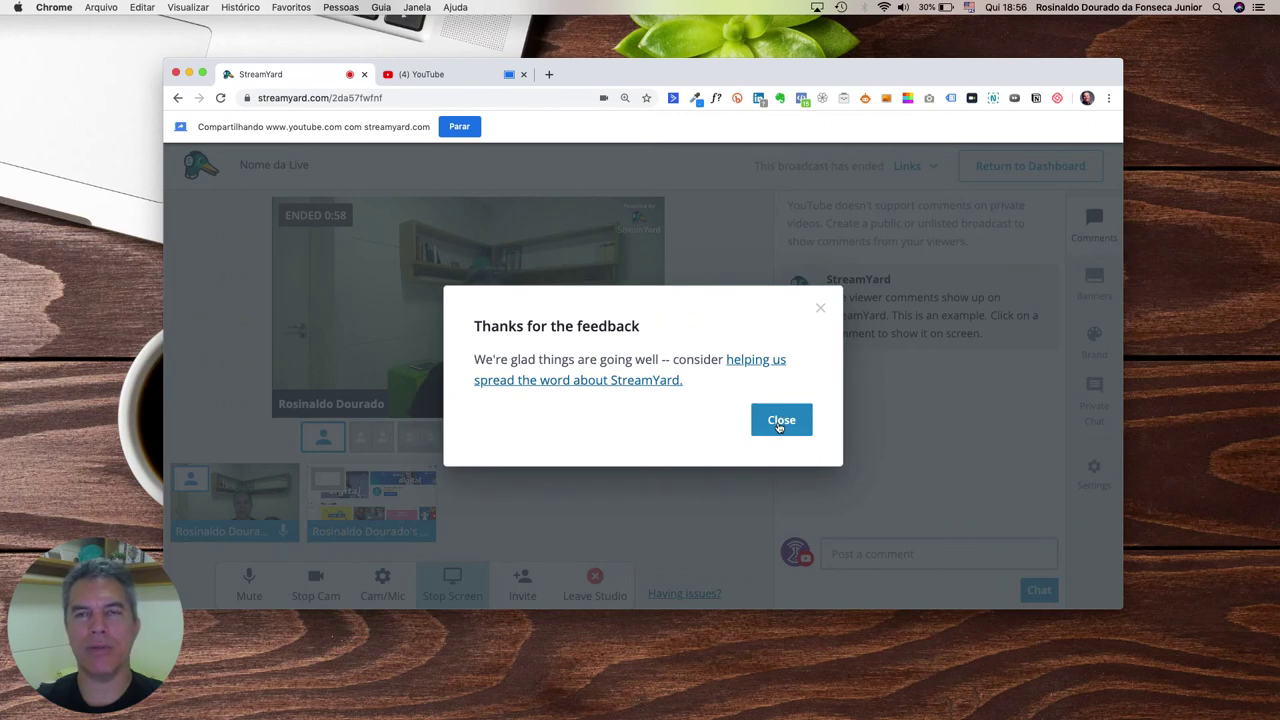
left_click(781, 420)
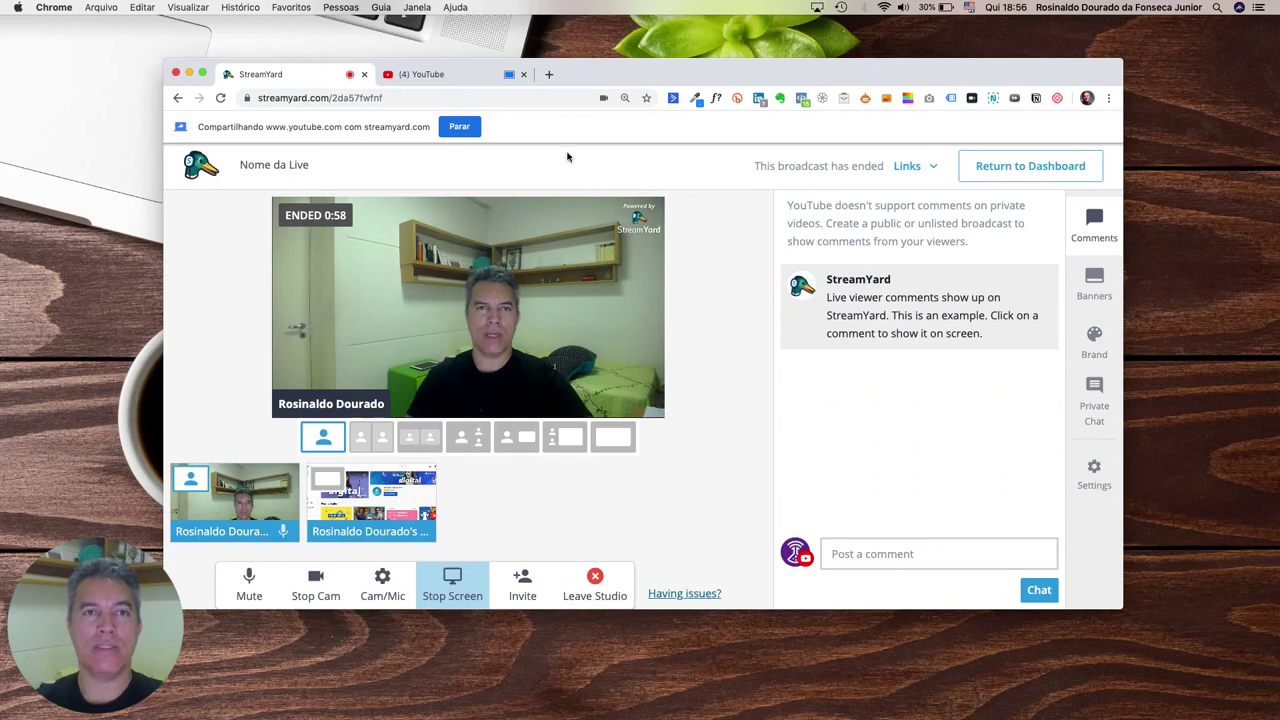
Step: Leave the studio of the ended broadcast and open the list of past broadcasts
left_click(460, 77)
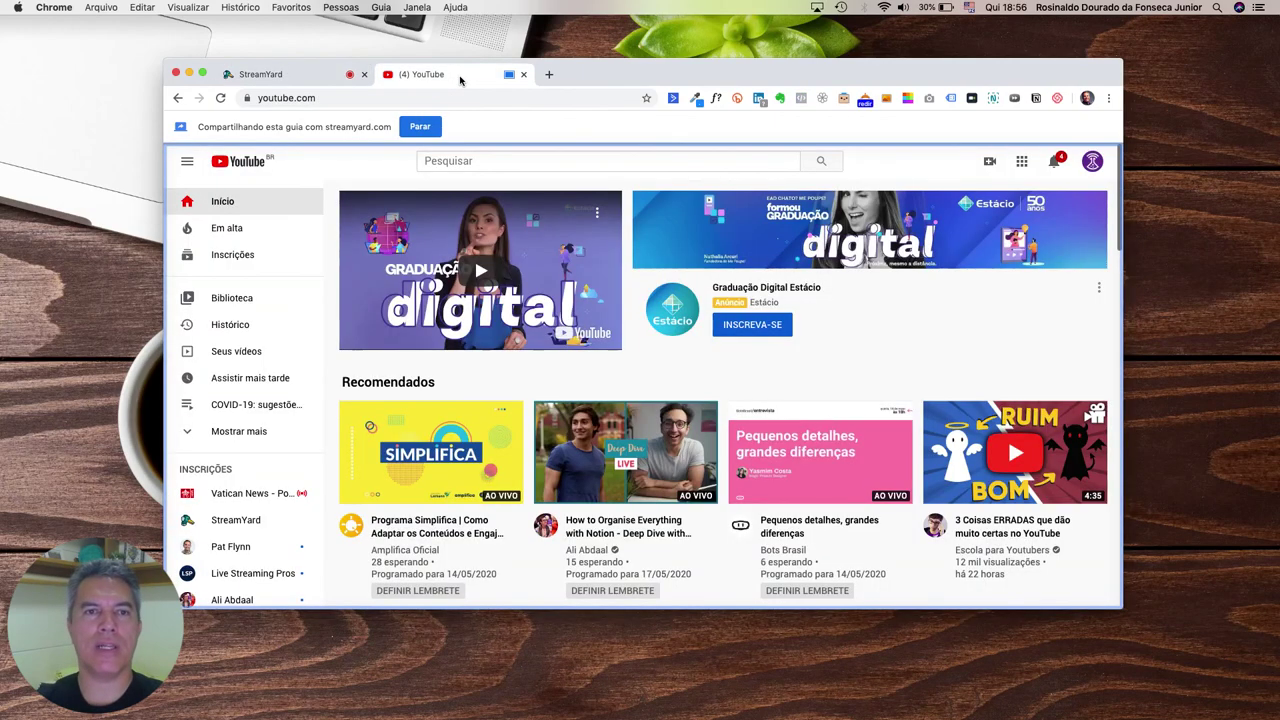
left_click(290, 75)
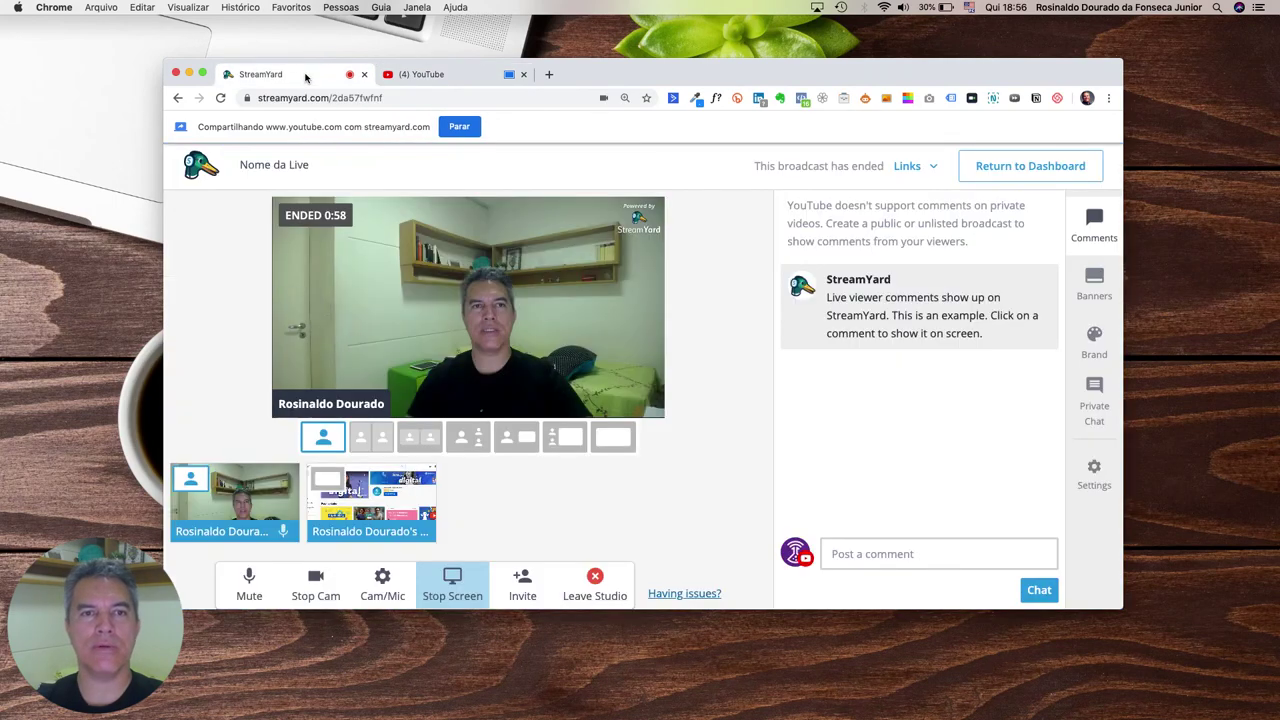
mouse_move(418, 504)
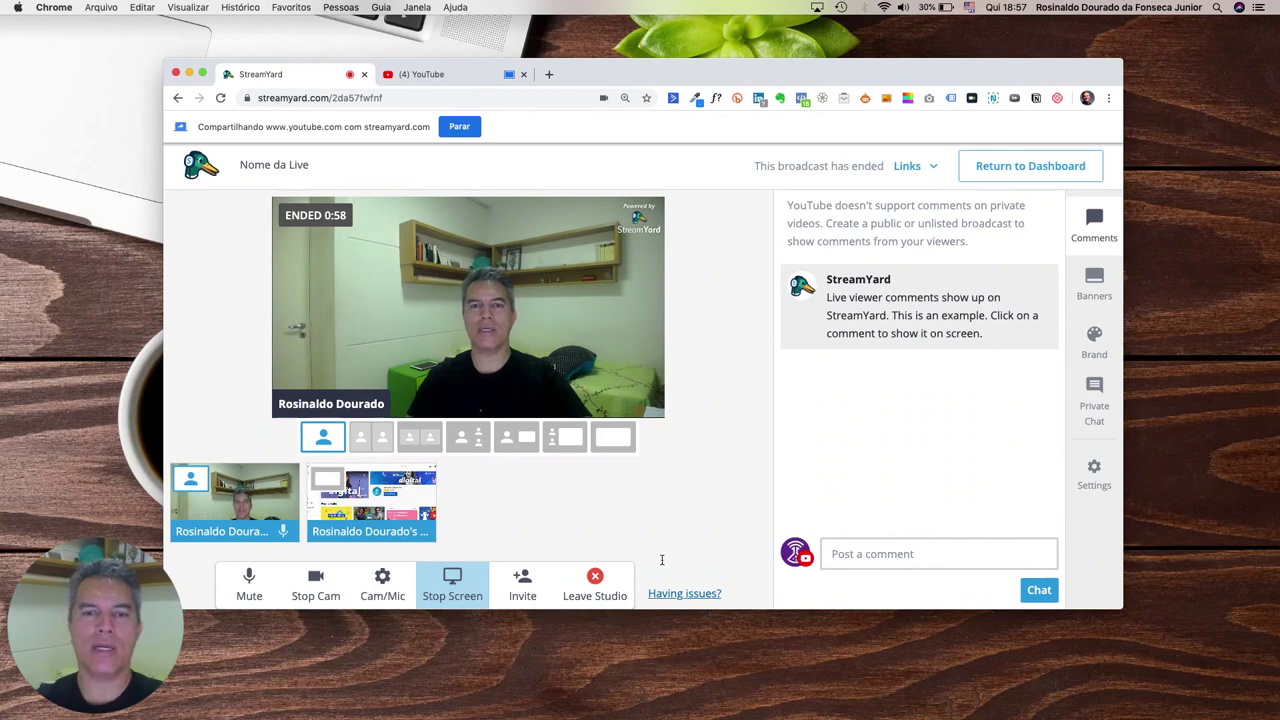
left_click(598, 580)
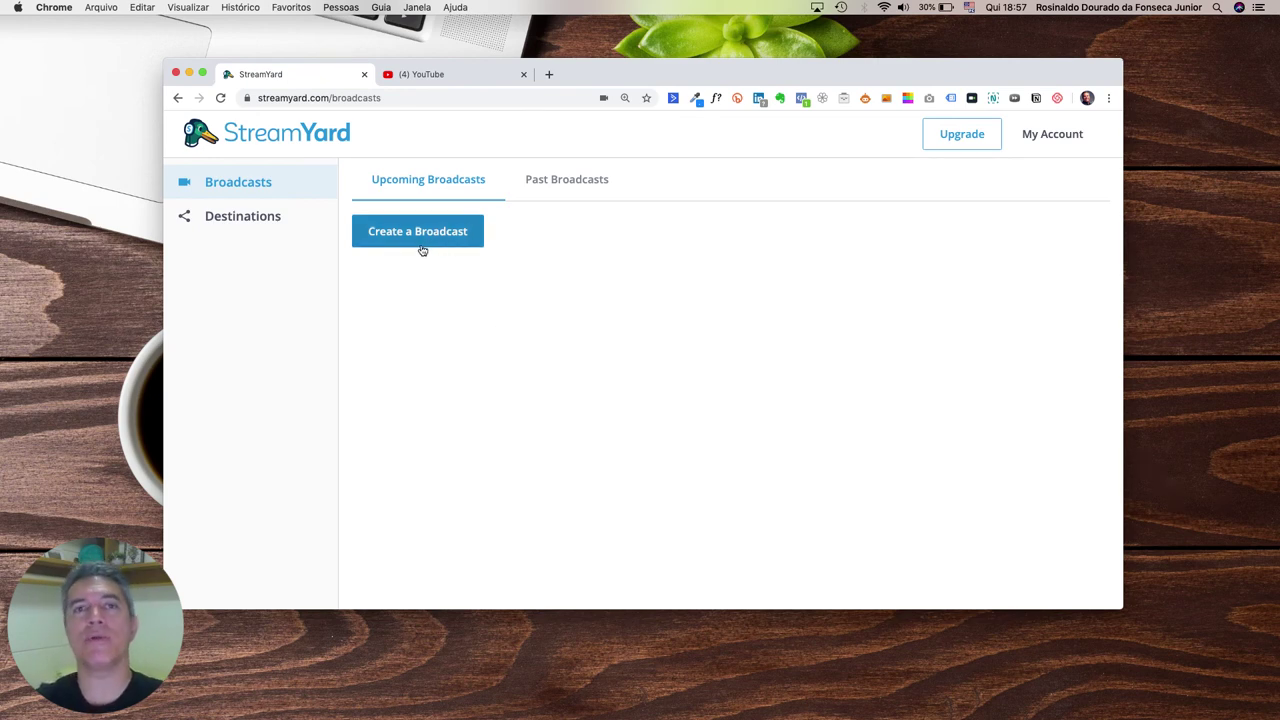
left_click(567, 180)
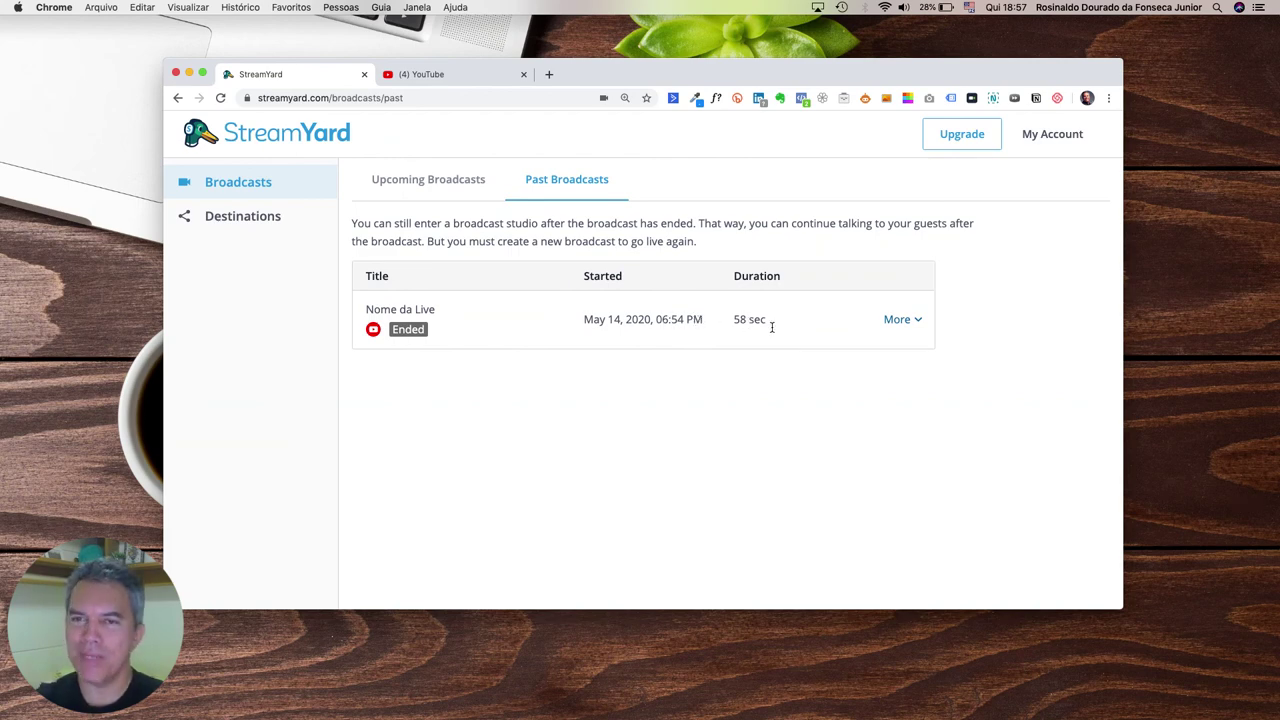
Step: Look over the available actions and the guest invitation link for the past broadcast "Nome da Live"
left_click(918, 320)
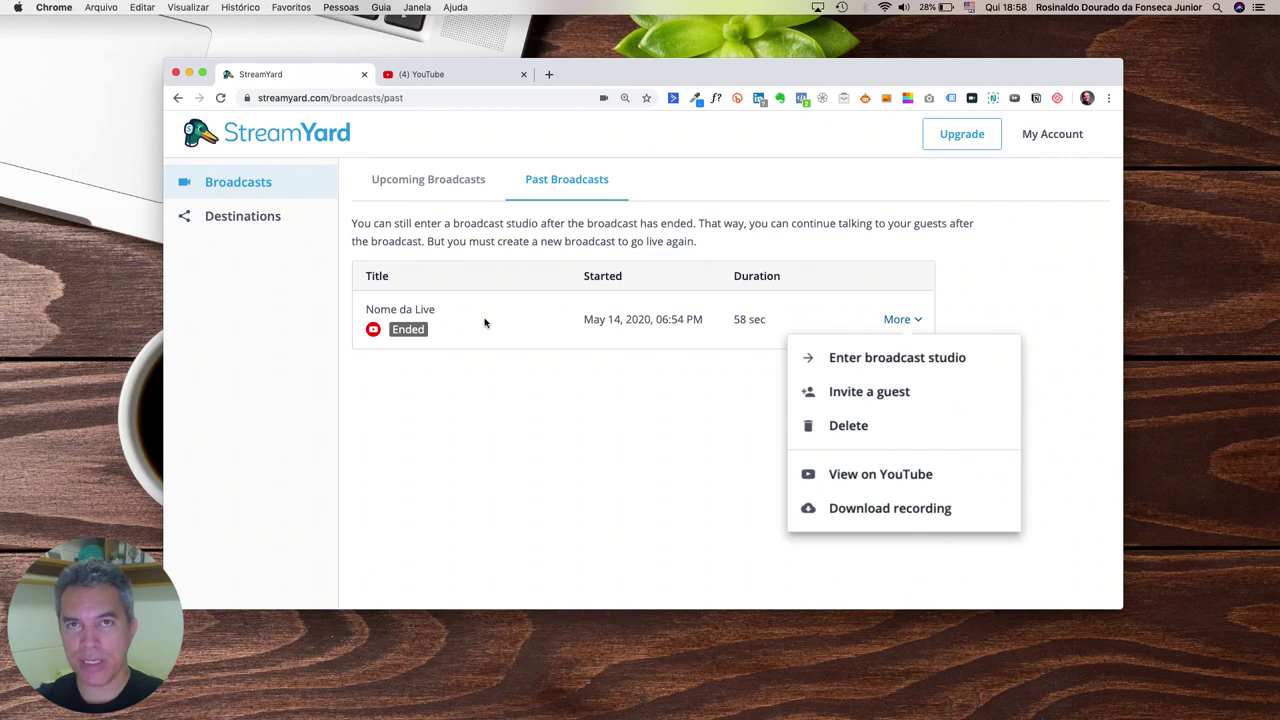
left_click(893, 397)
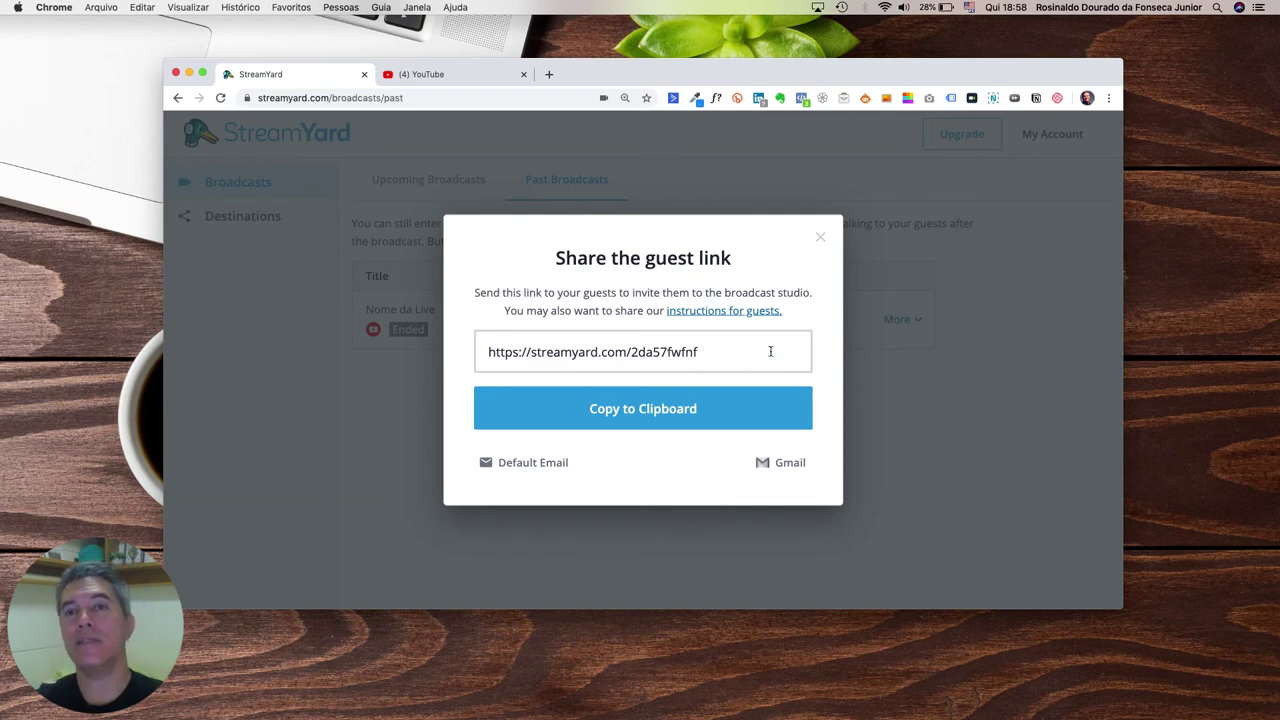
left_click(820, 240)
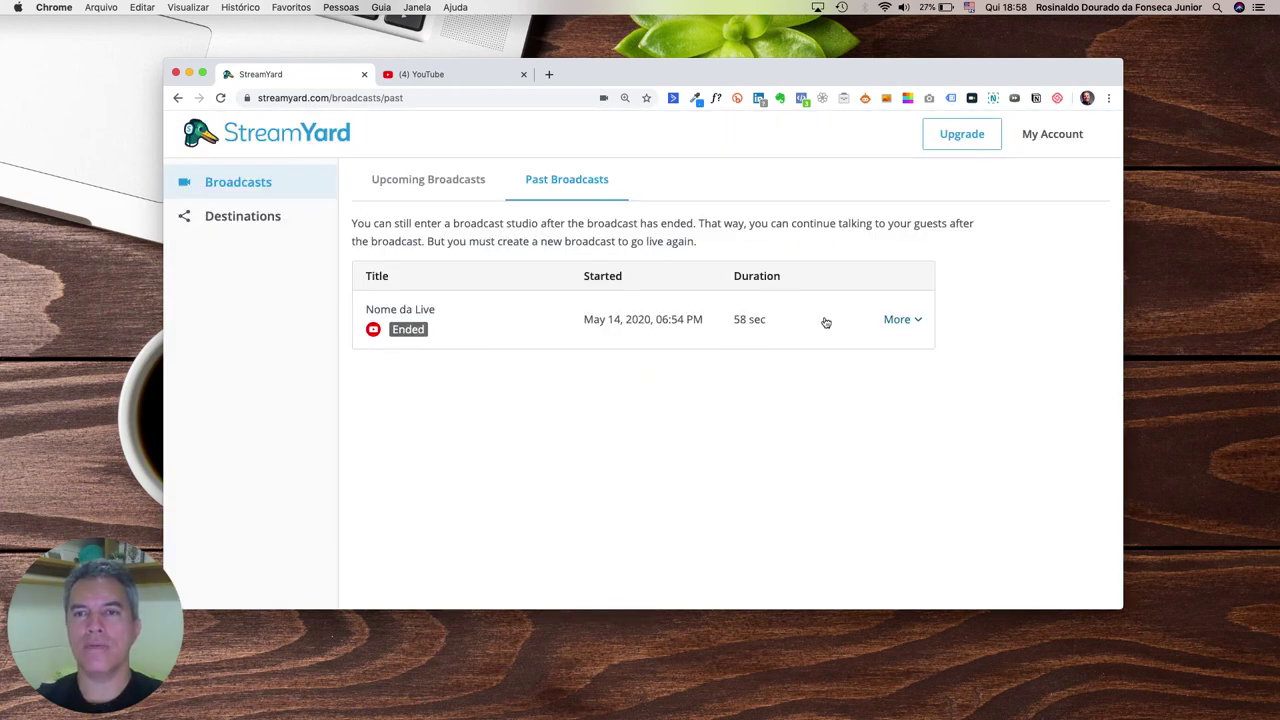
left_click(914, 321)
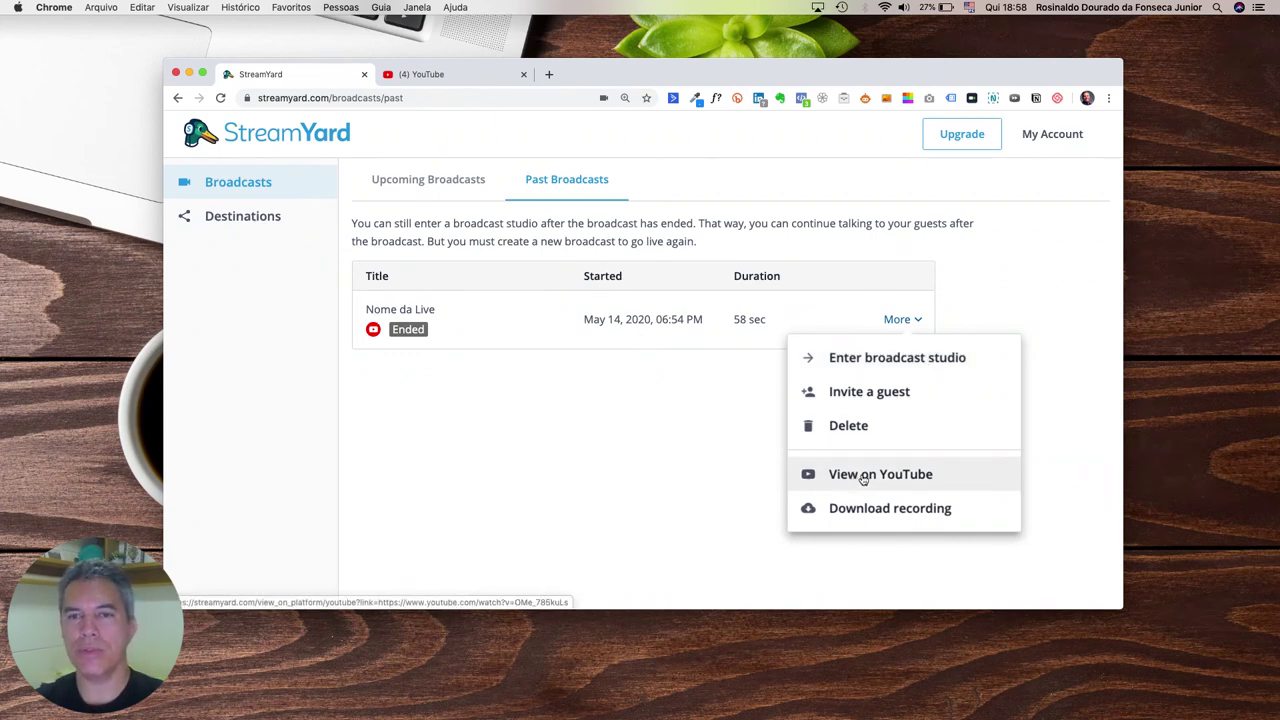
left_click(574, 429)
Step: Show the browser in full screen and open the recording of "Nome da Live" on YouTube
left_click(194, 8)
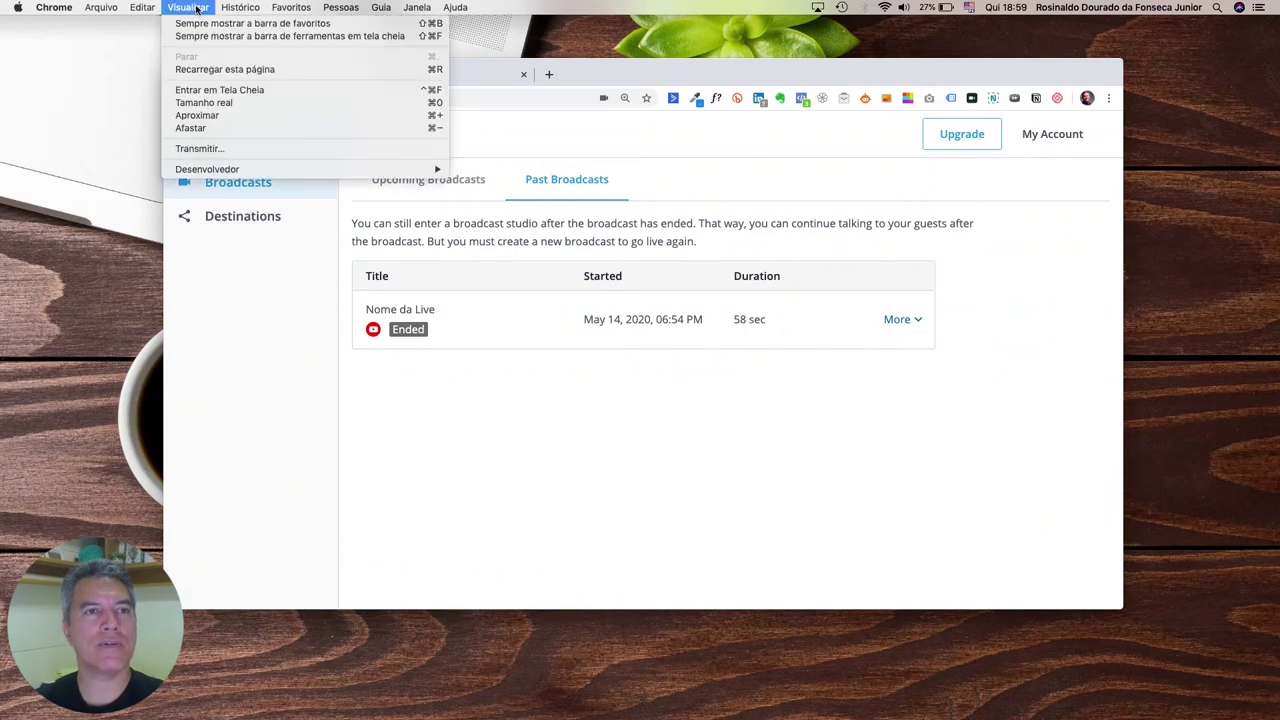
left_click(253, 91)
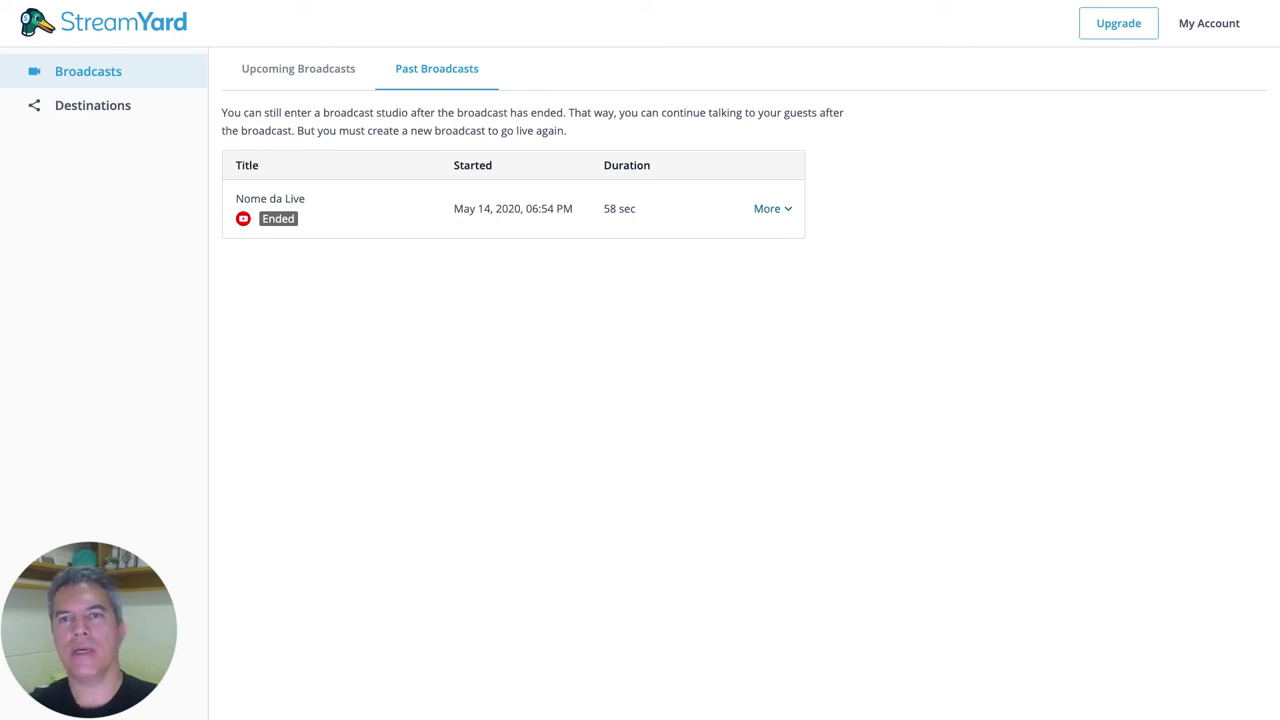
left_click(786, 213)
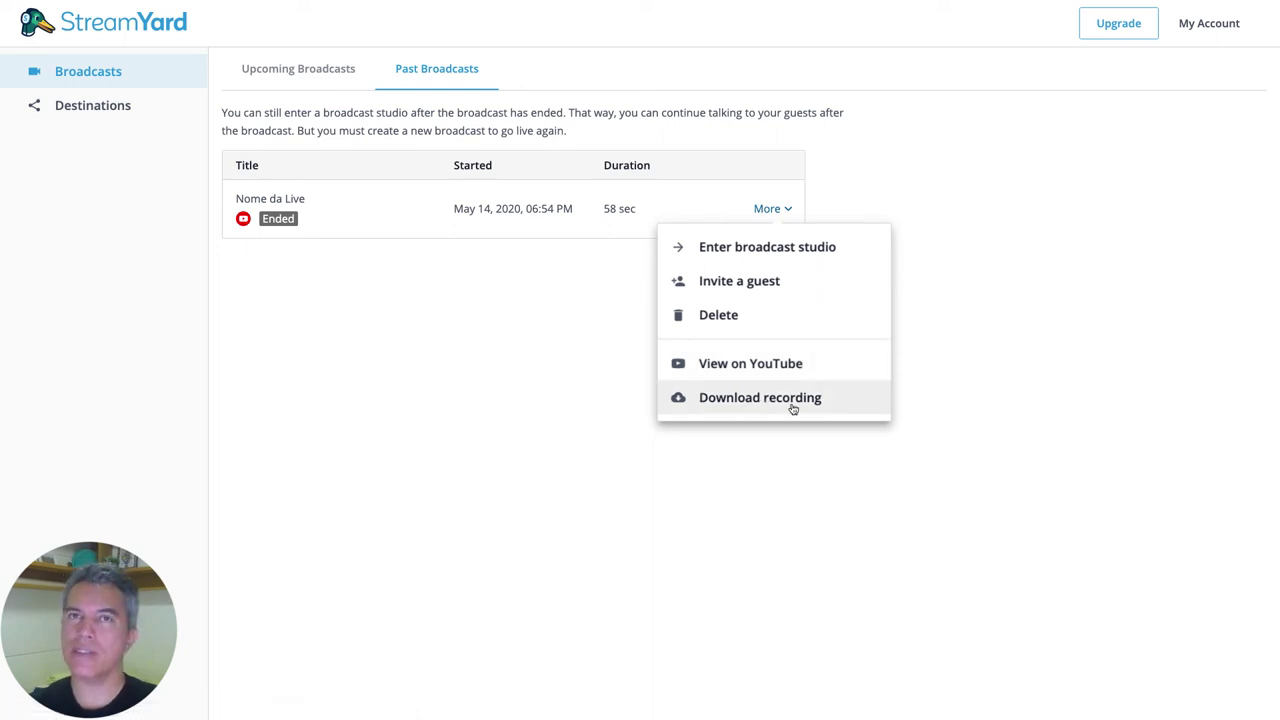
left_click(753, 365)
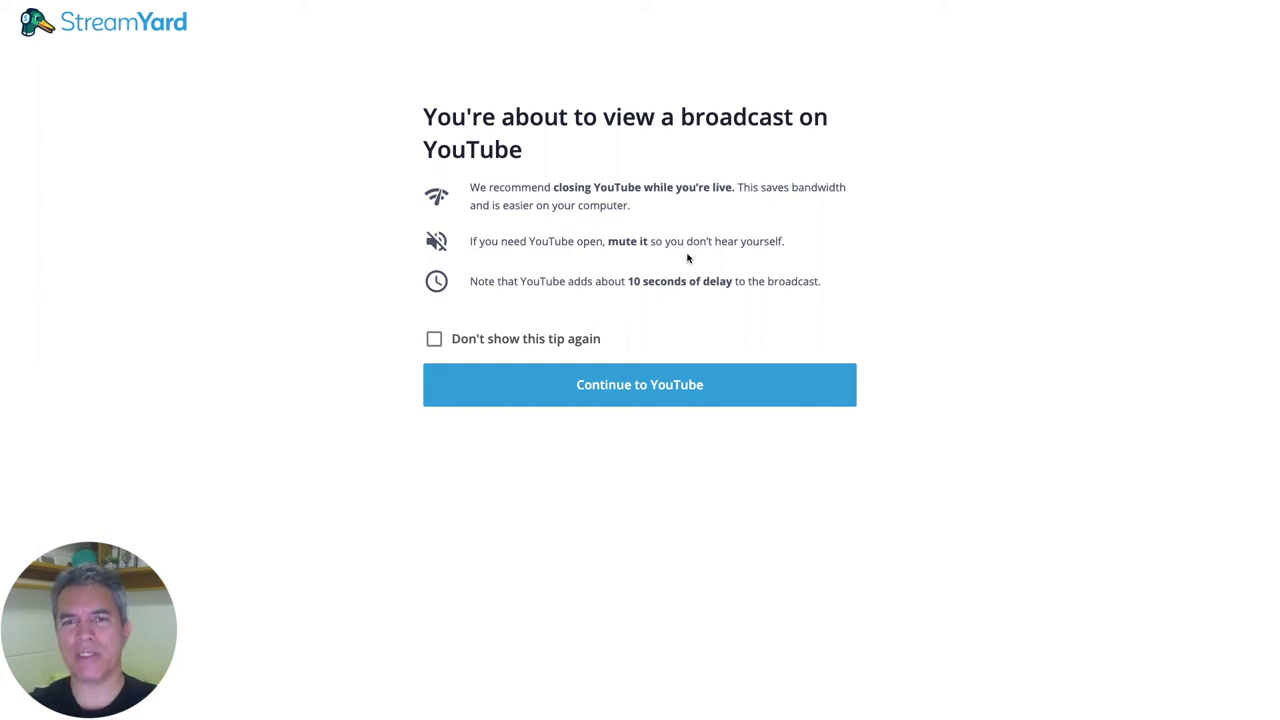
left_click(676, 388)
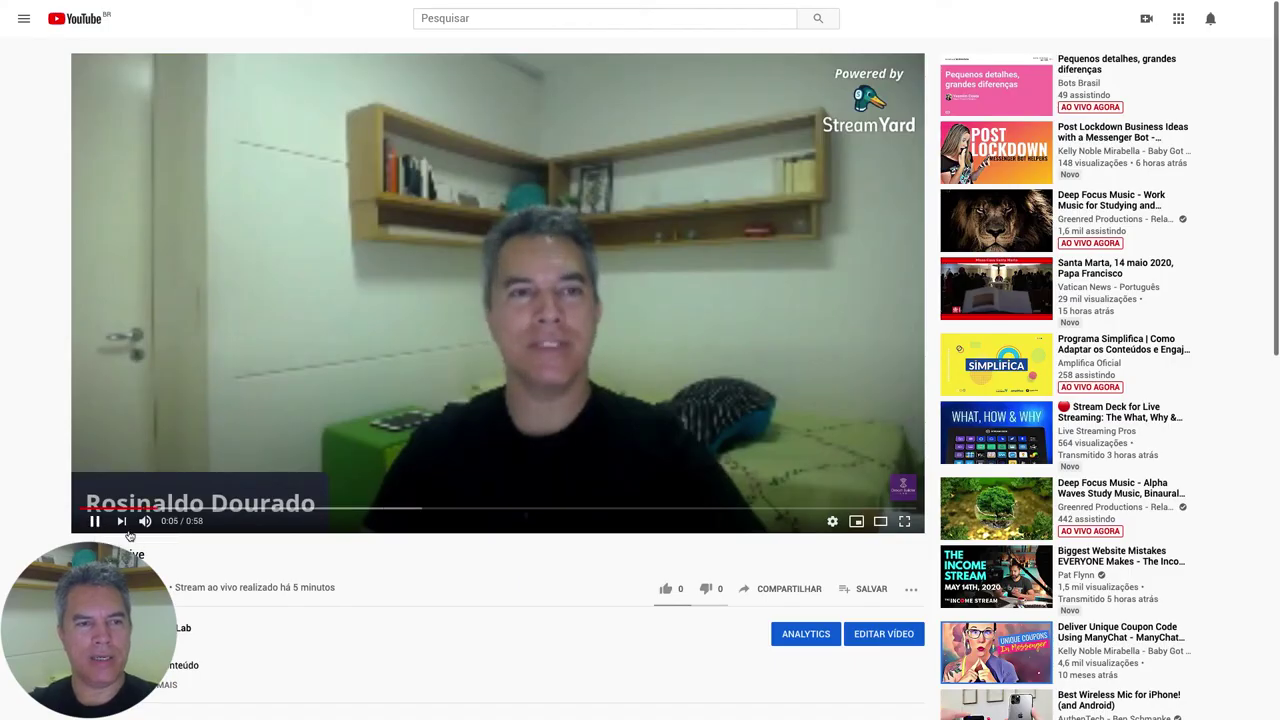
Step: Watch the recorded broadcast with the sound muted, pause it near the end and examine the available playback qualities
mouse_move(145, 522)
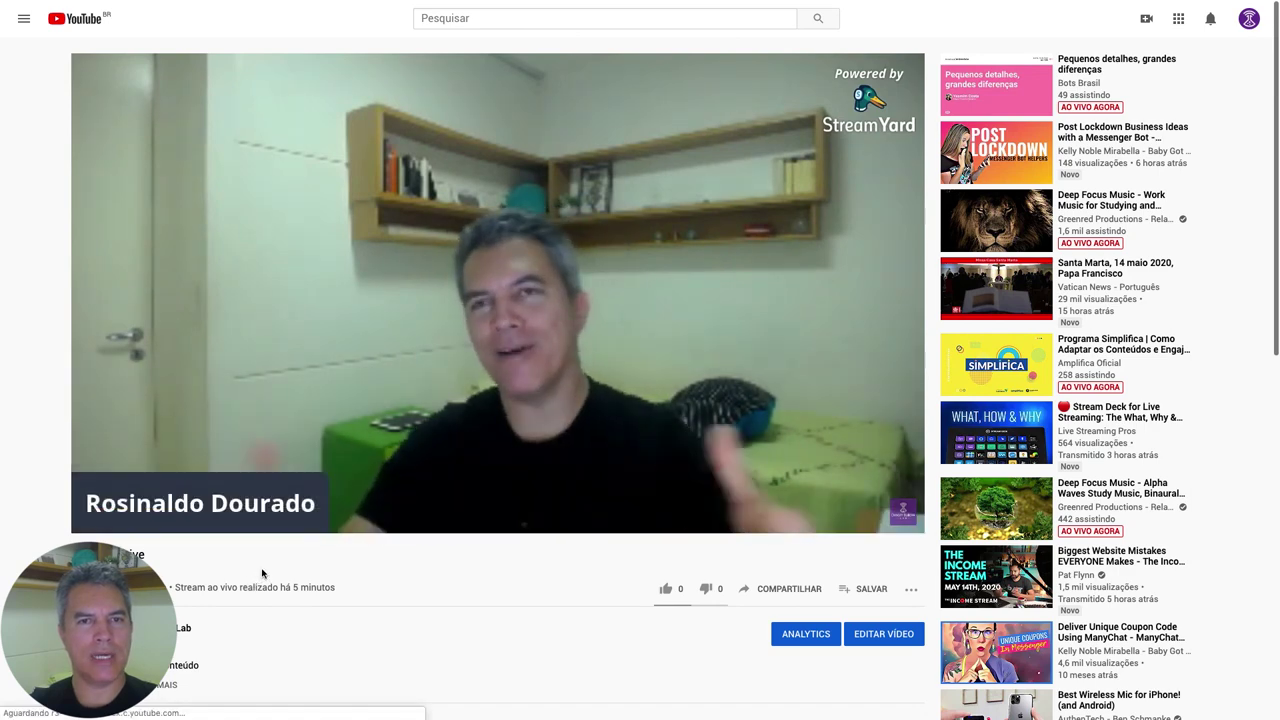
mouse_move(97, 500)
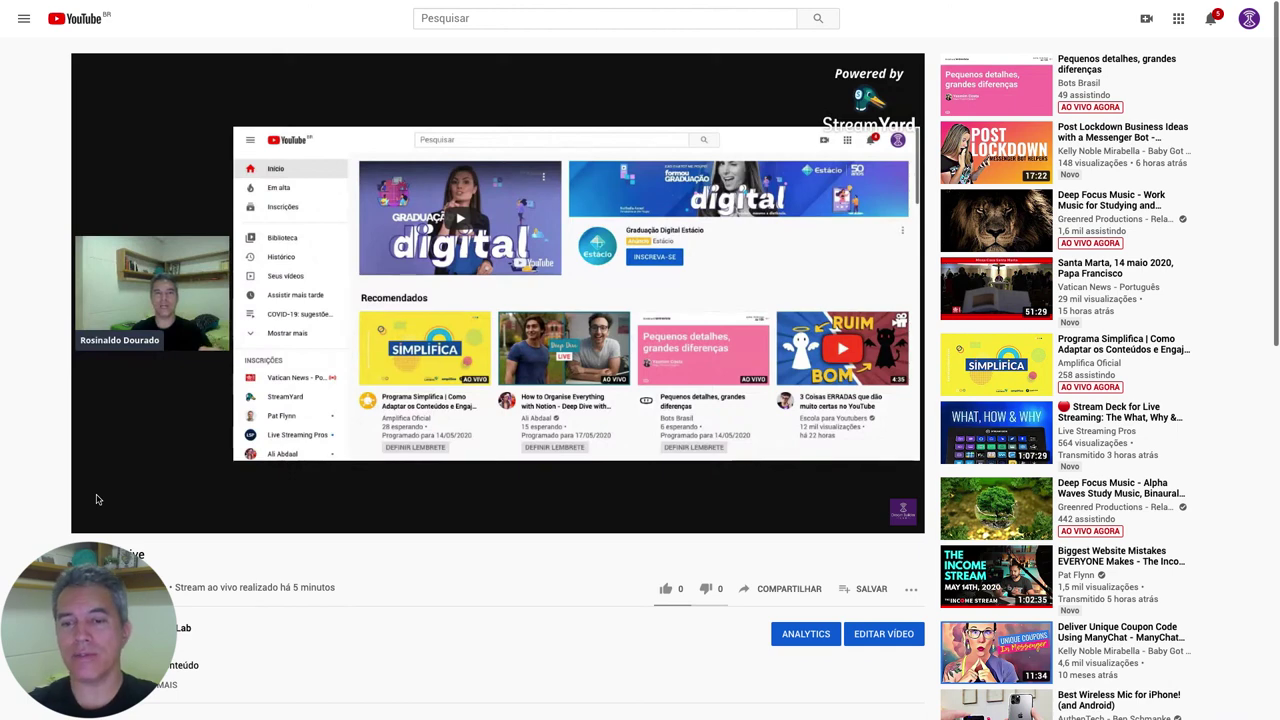
mouse_move(438, 510)
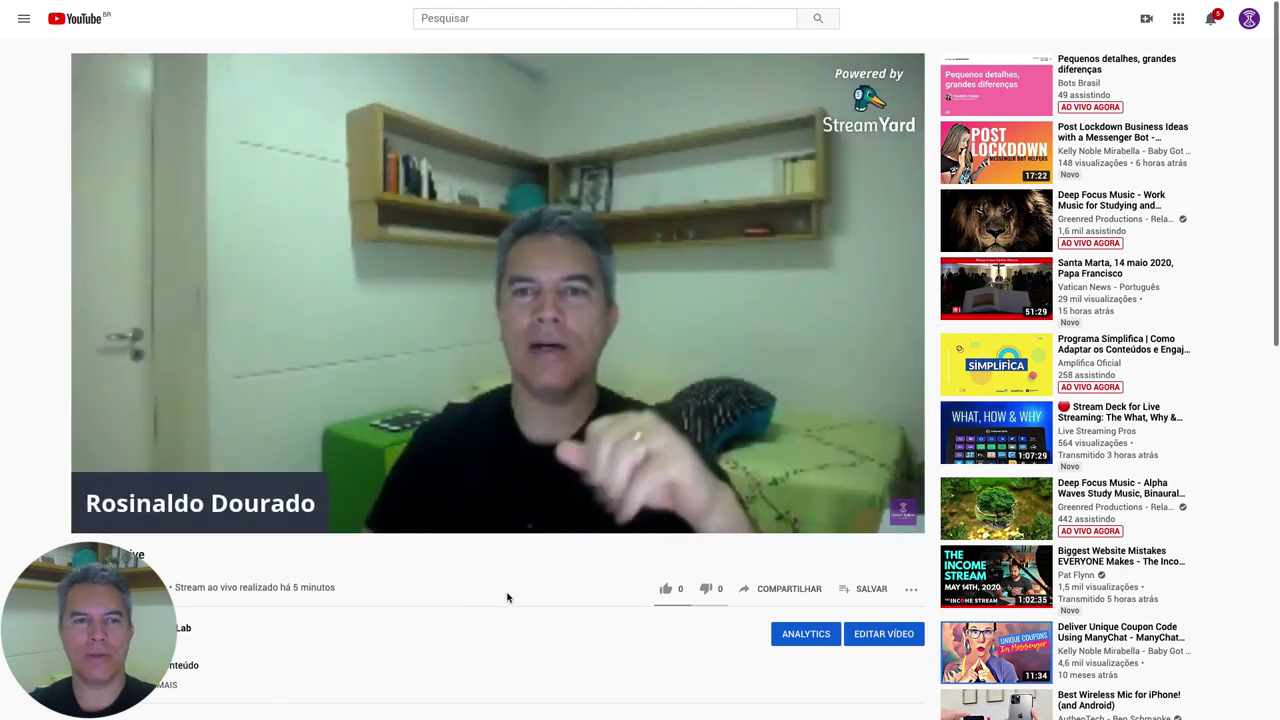
mouse_move(171, 395)
left_click(96, 523)
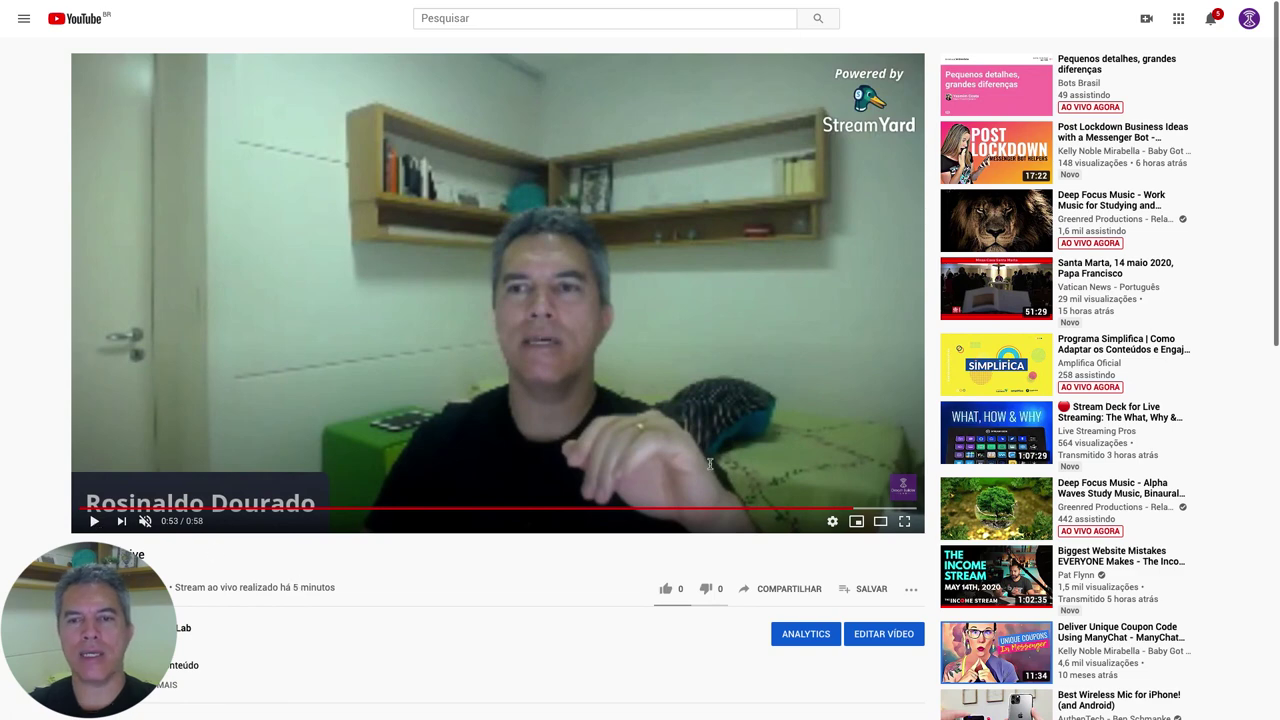
left_click(832, 521)
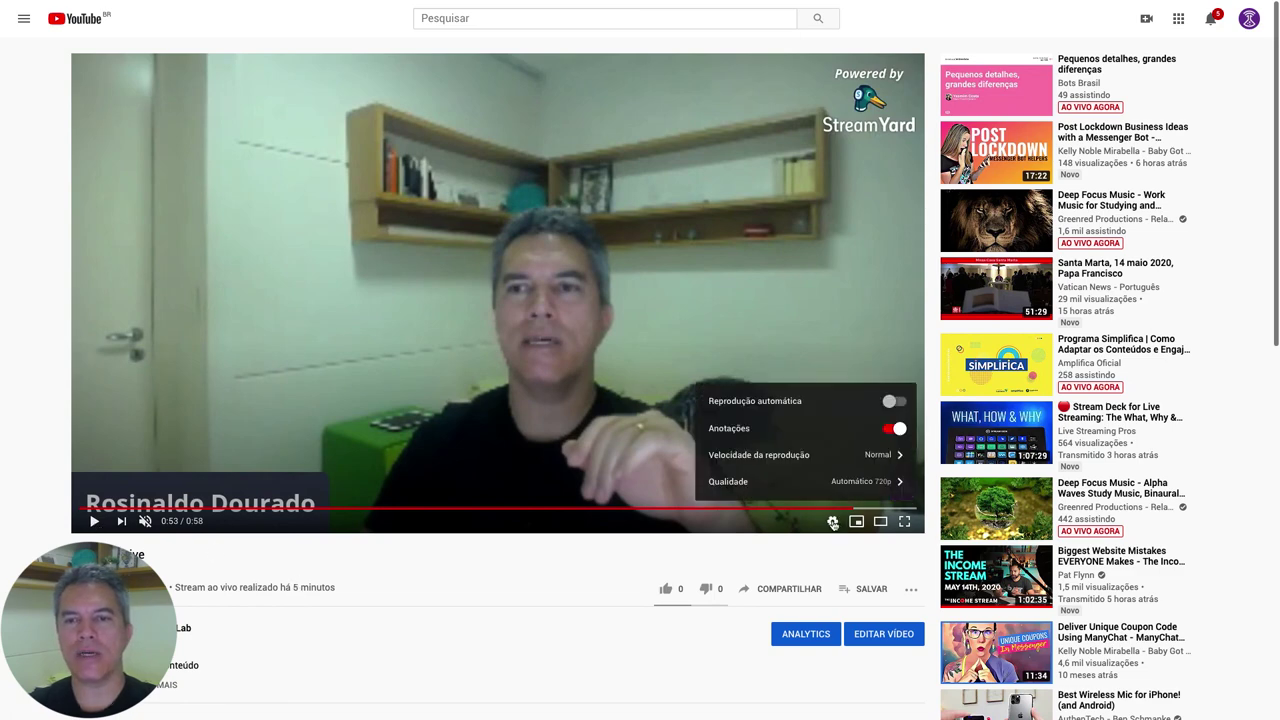
left_click(897, 484)
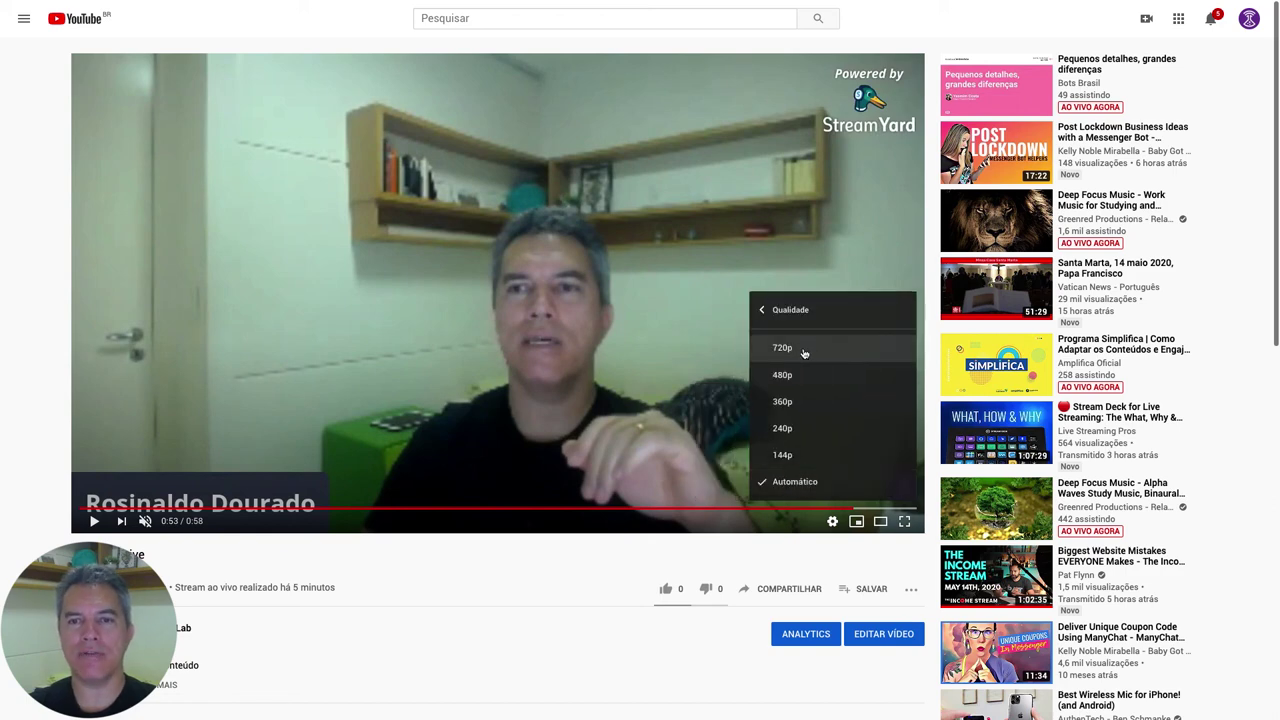
Step: Close the playback quality choices, return to StreamYard and open the recording download options for the past broadcast "Nome da Live"
left_click(412, 580)
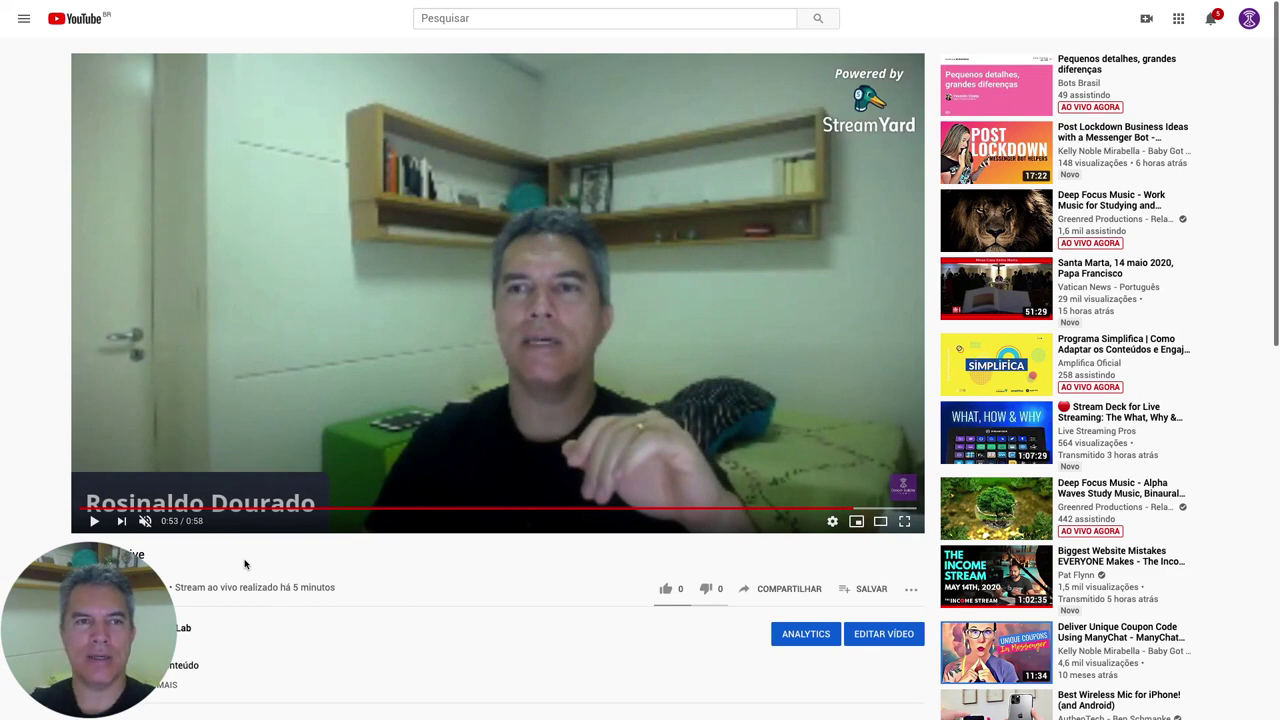
key("ctrl+Tab")
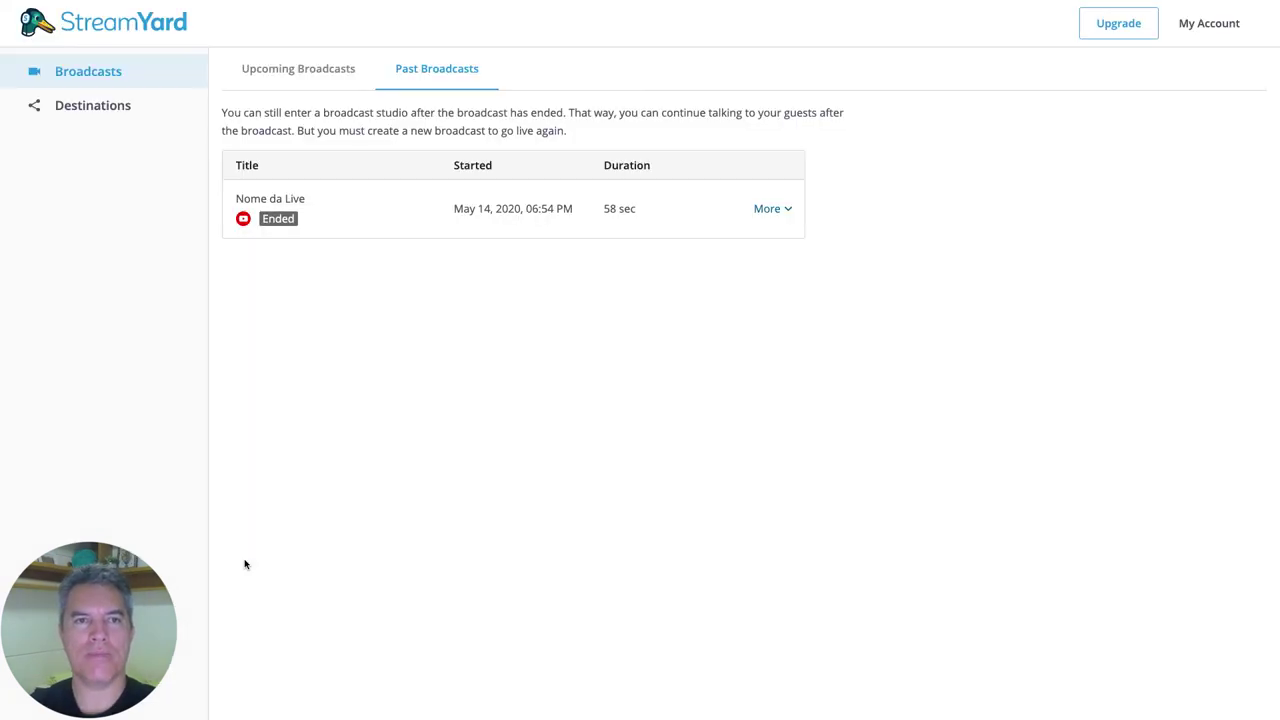
left_click(787, 210)
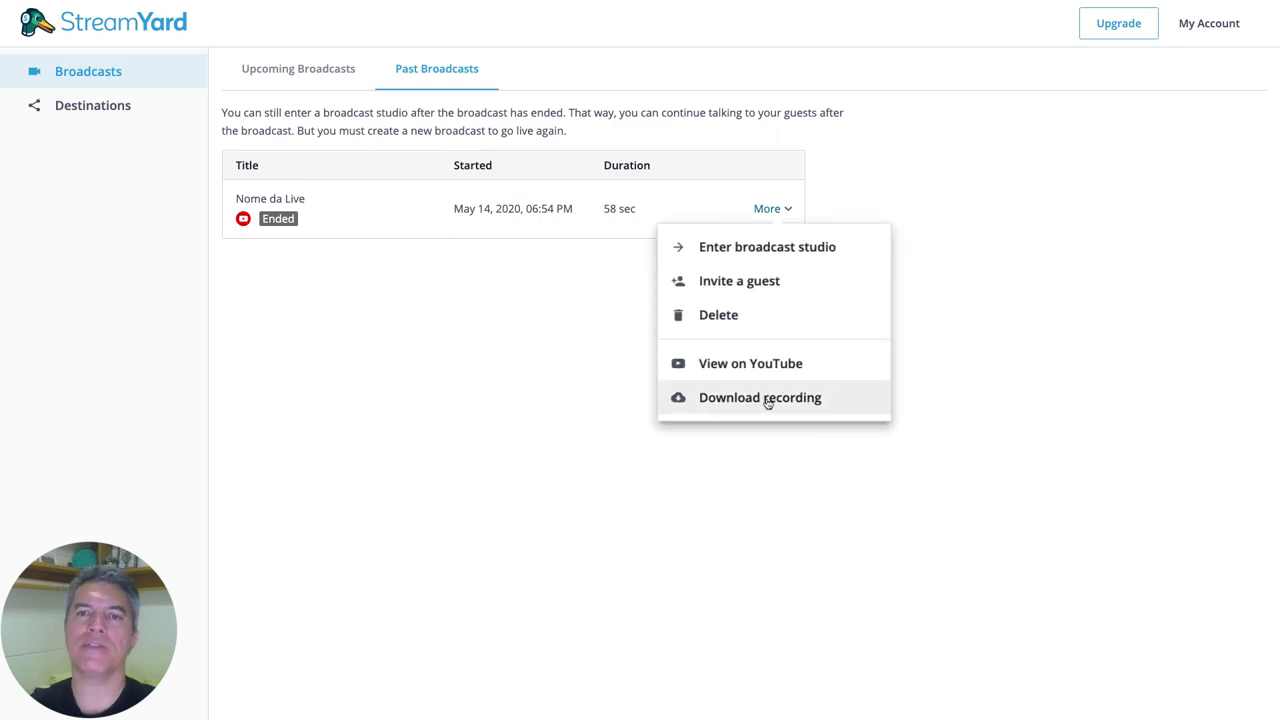
left_click(833, 400)
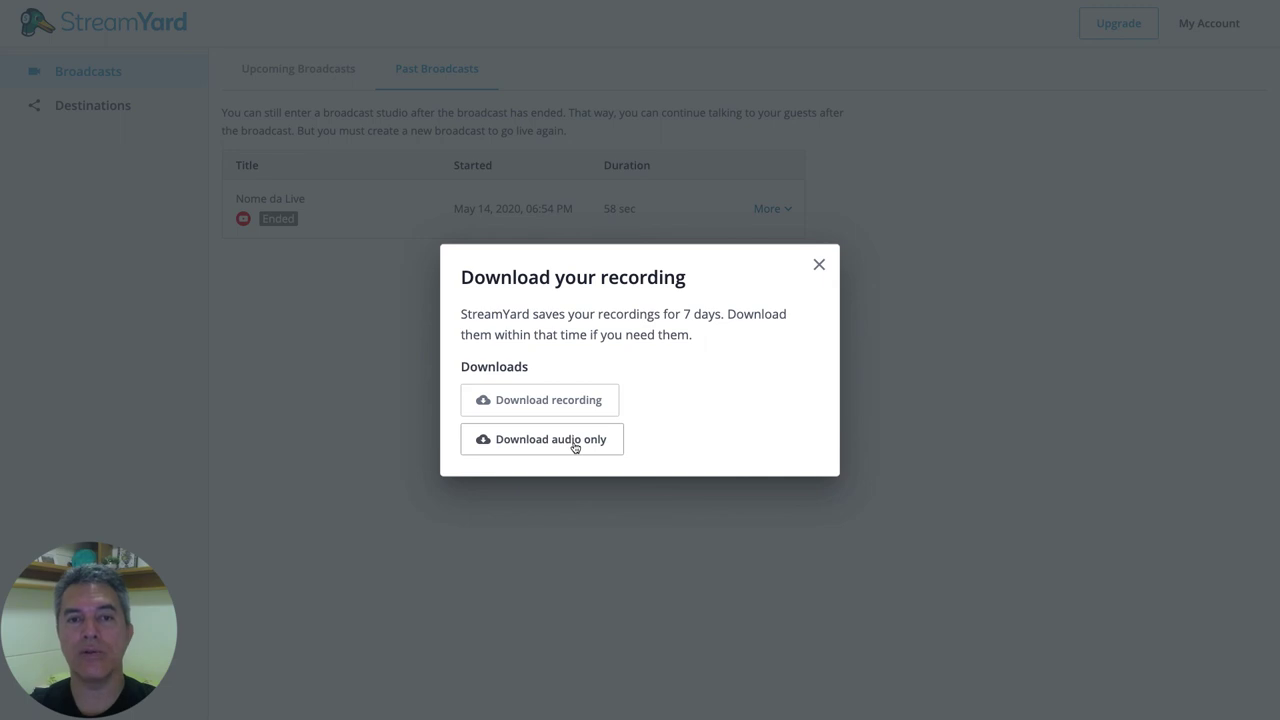
Step: Read how long recordings are kept and which download formats are offered, then close the download options without downloading
left_click_drag(551, 313, 720, 310)
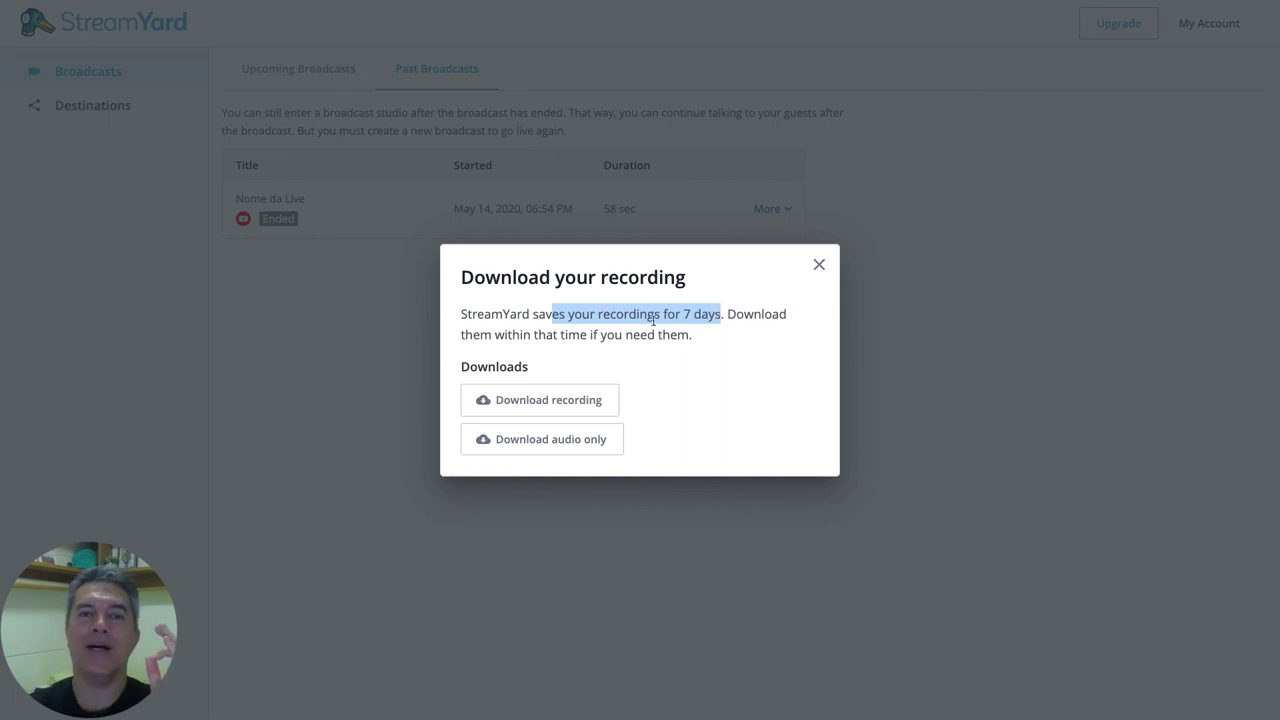
left_click(499, 338)
left_click_drag(464, 336, 693, 334)
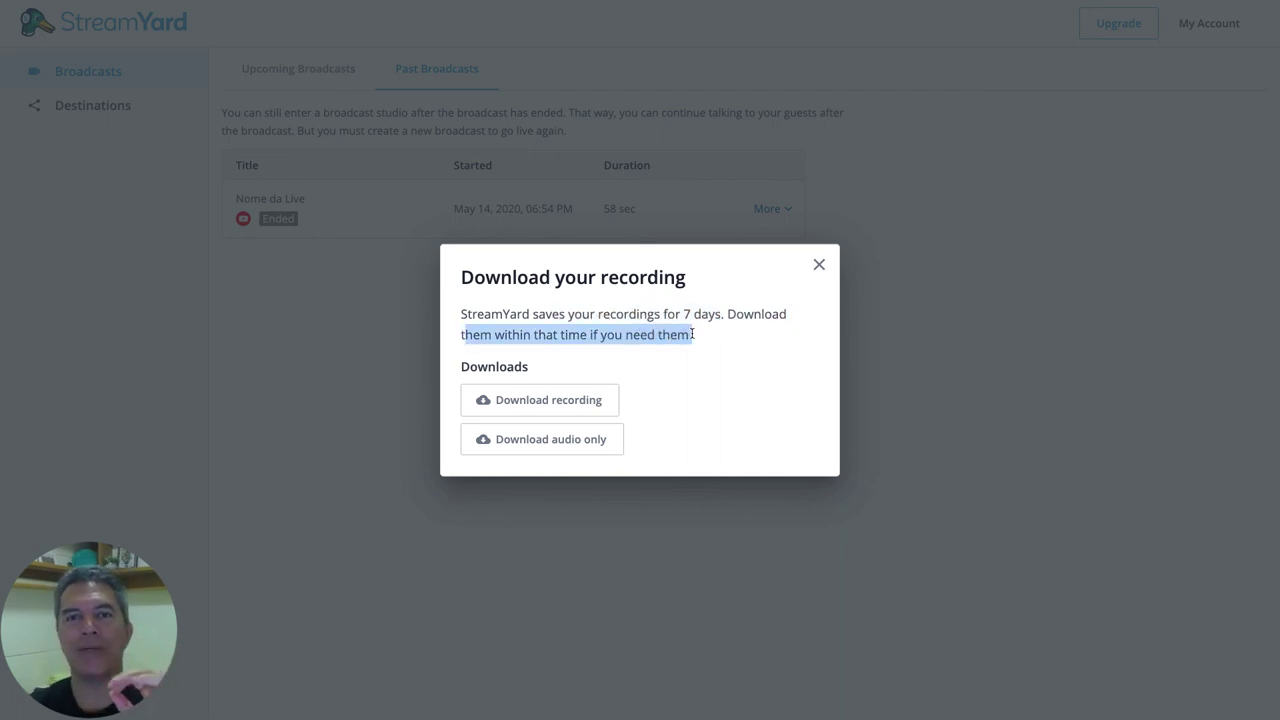
left_click(719, 338)
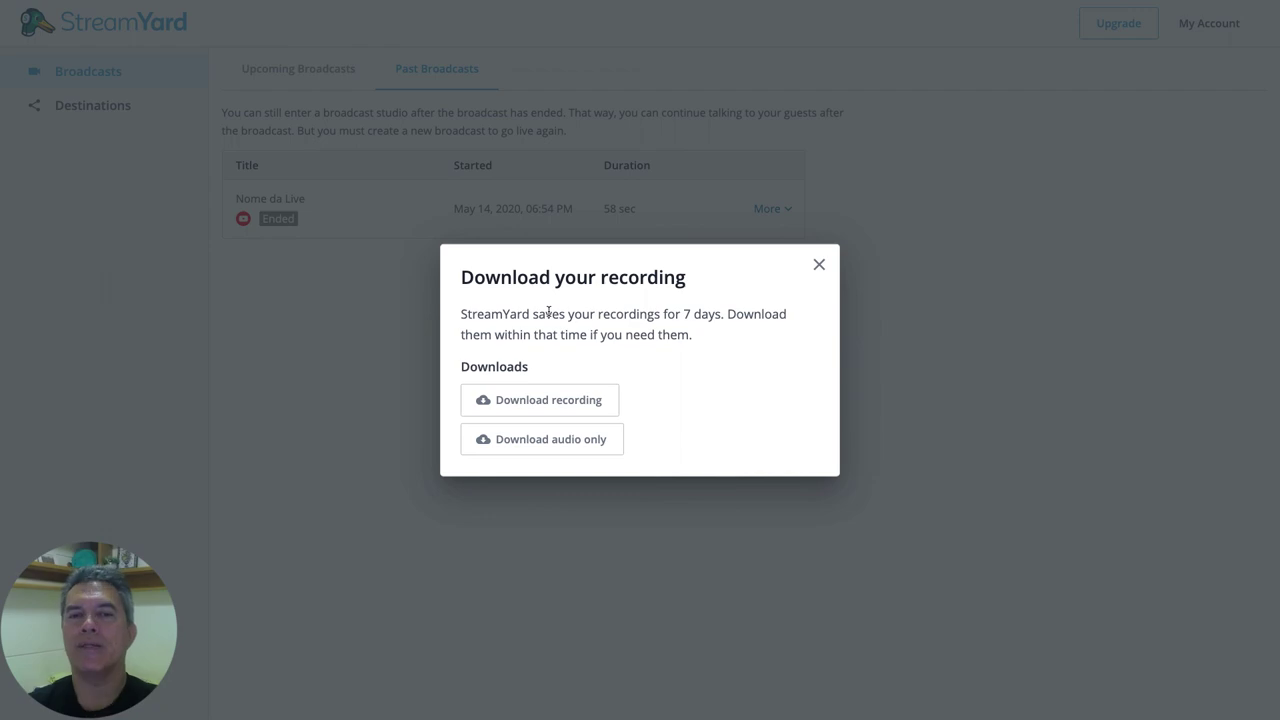
left_click(820, 265)
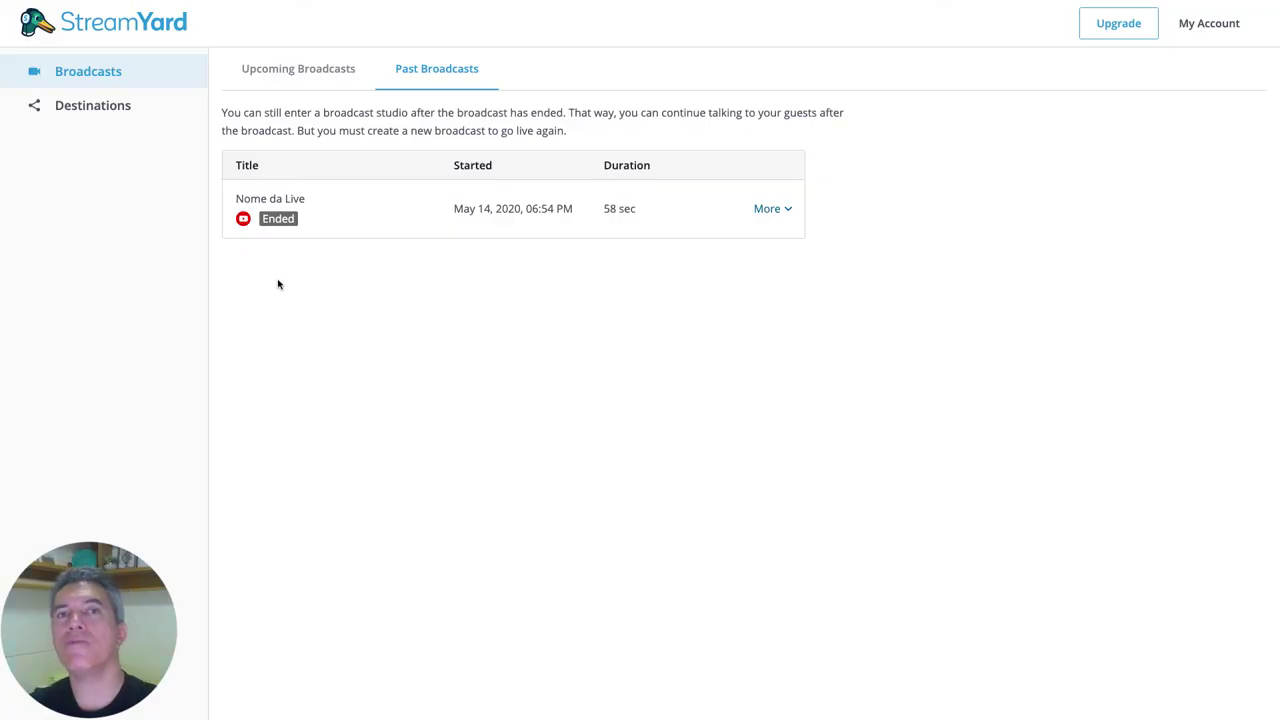
Step: Check the list of upcoming broadcasts and return to the past broadcasts
left_click(307, 69)
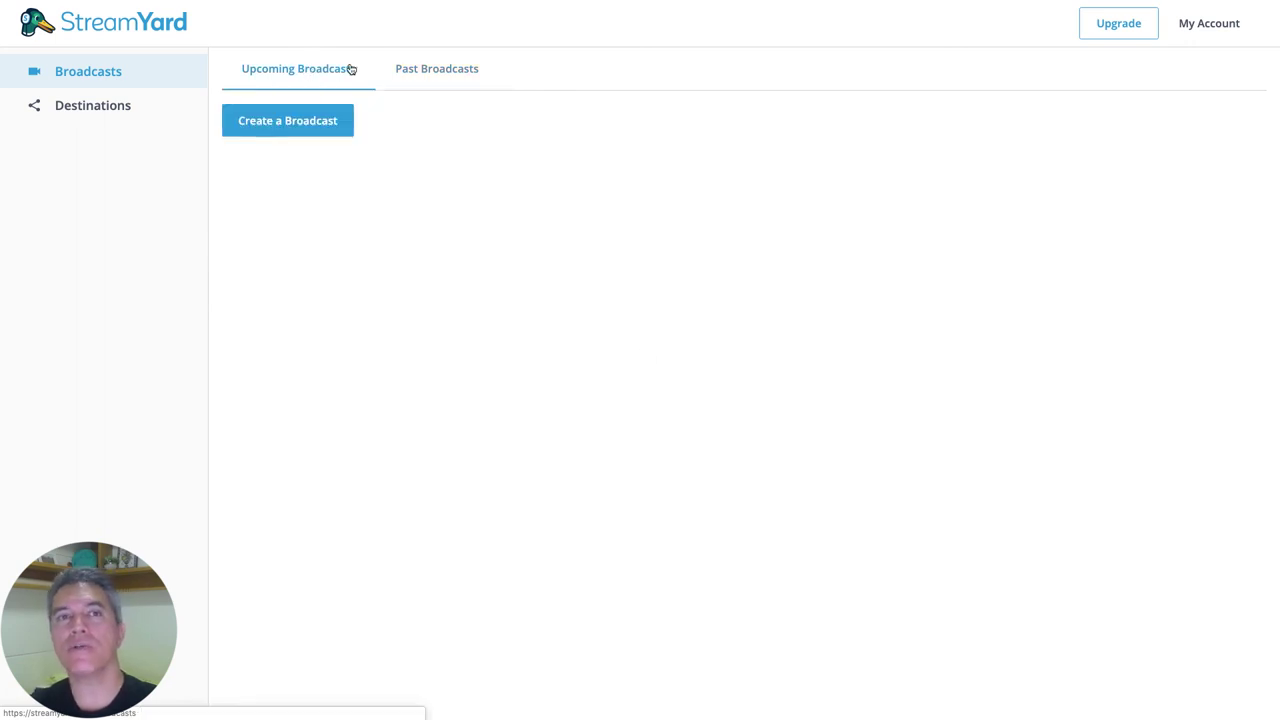
left_click(441, 69)
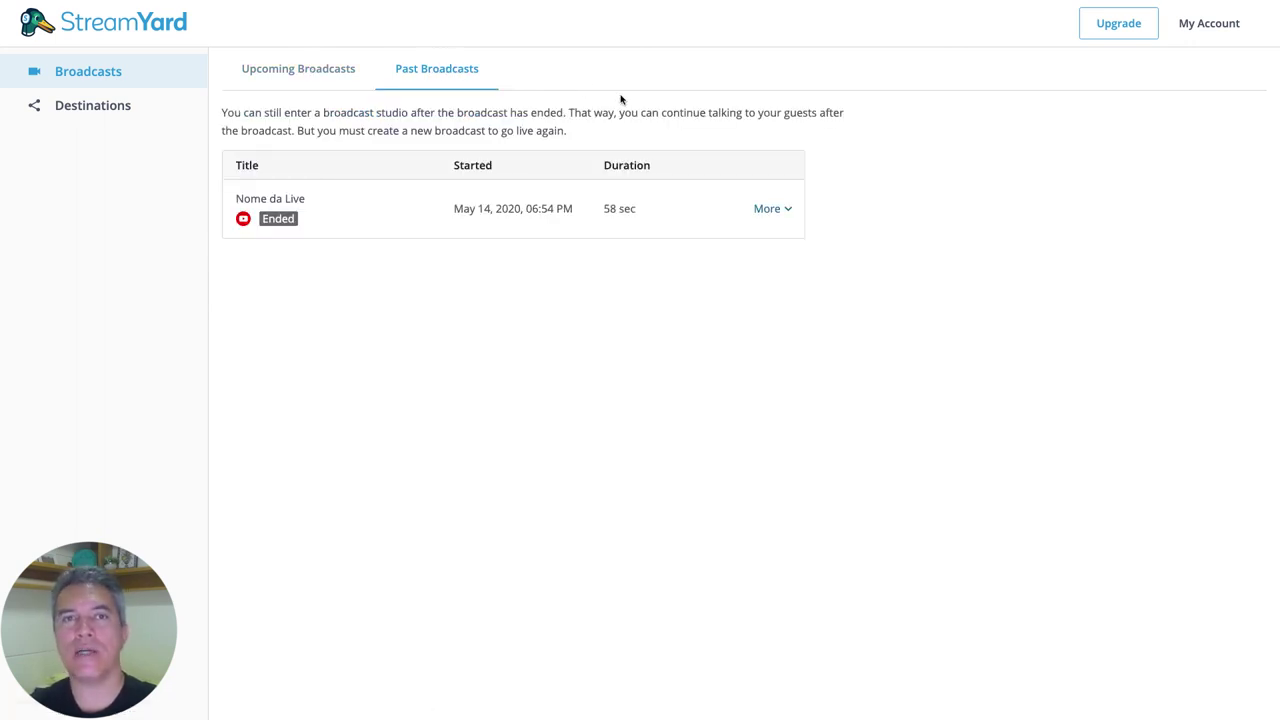